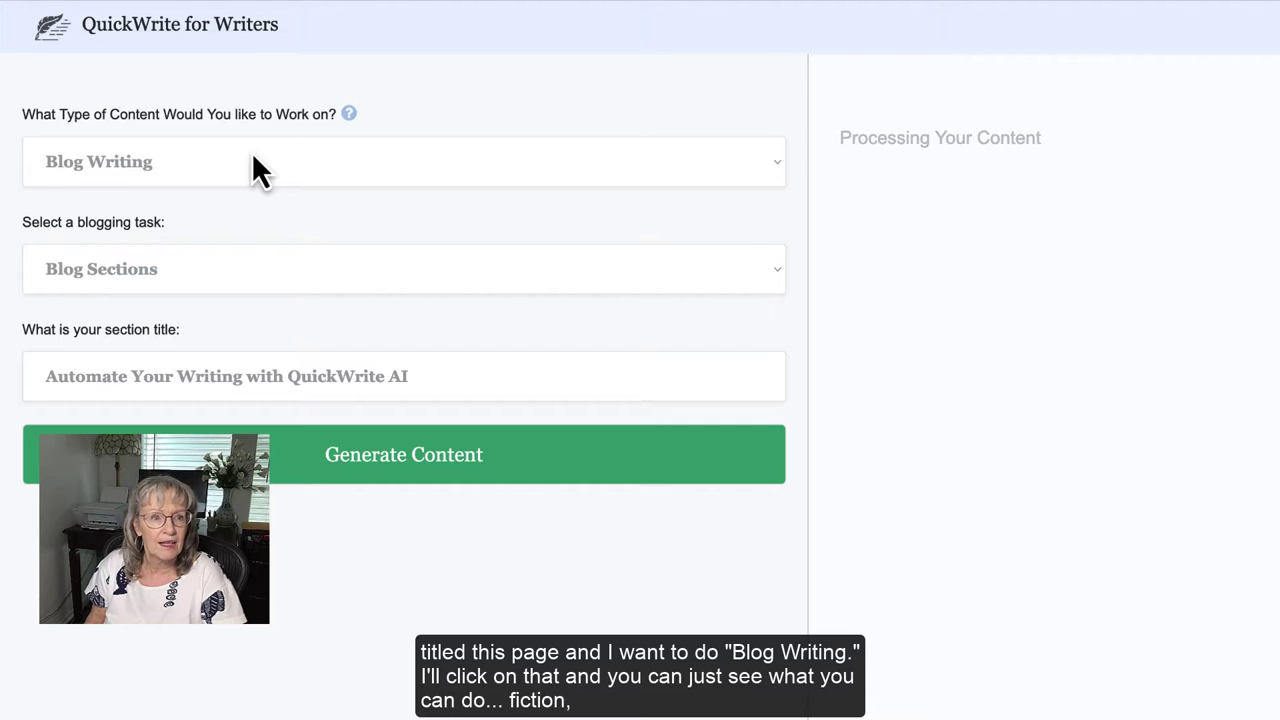
Step: Generate a Blog Writing > Blog Outline for the topic 'QuickWrite AI for writers'
click(253, 160)
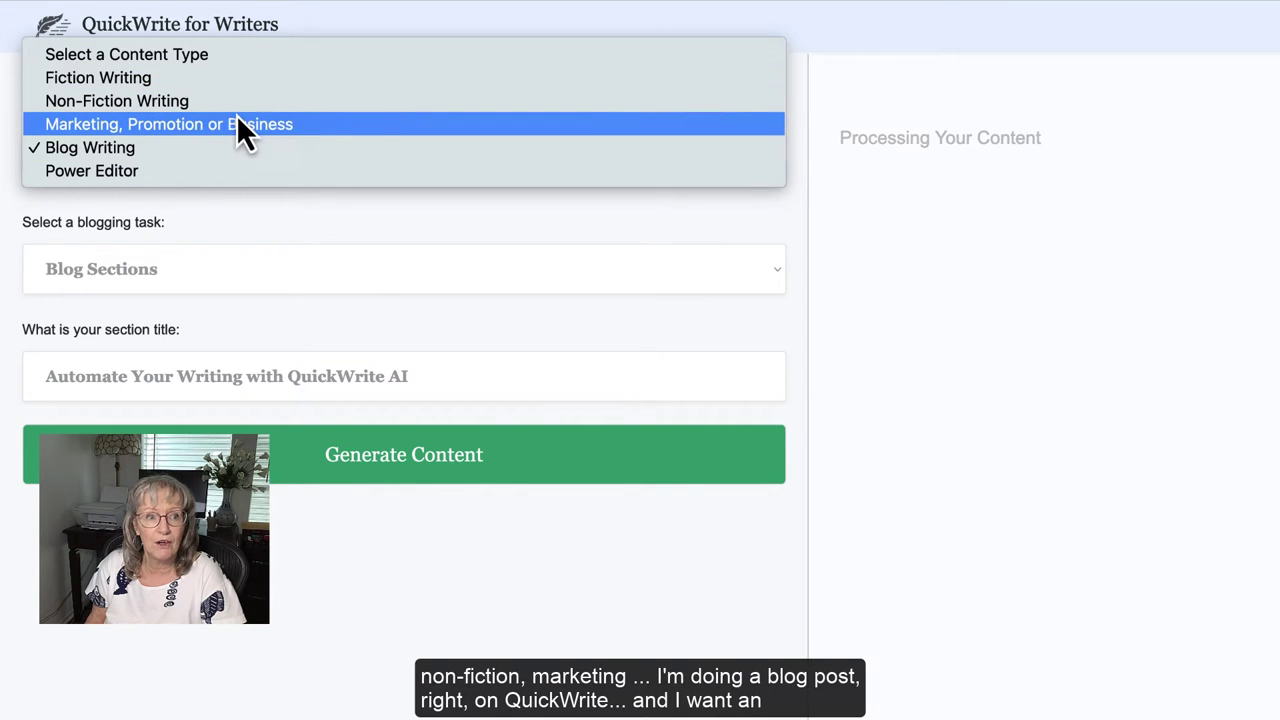
click(184, 151)
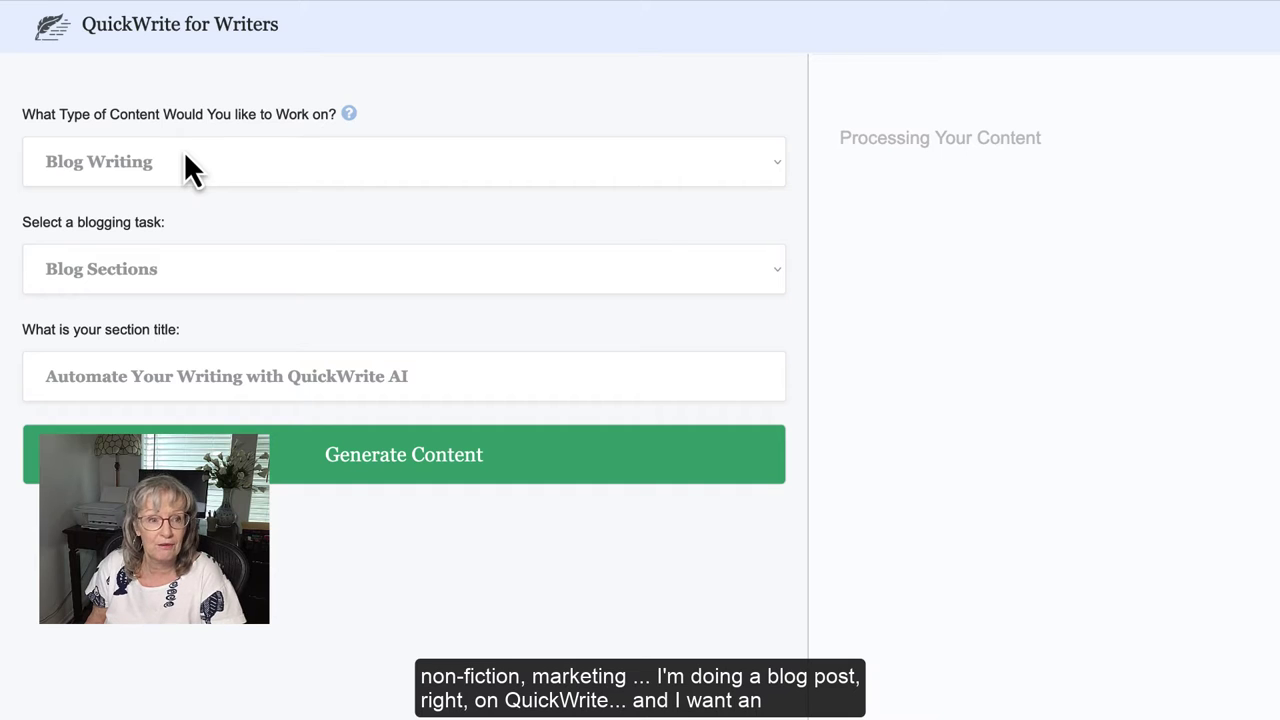
click(153, 273)
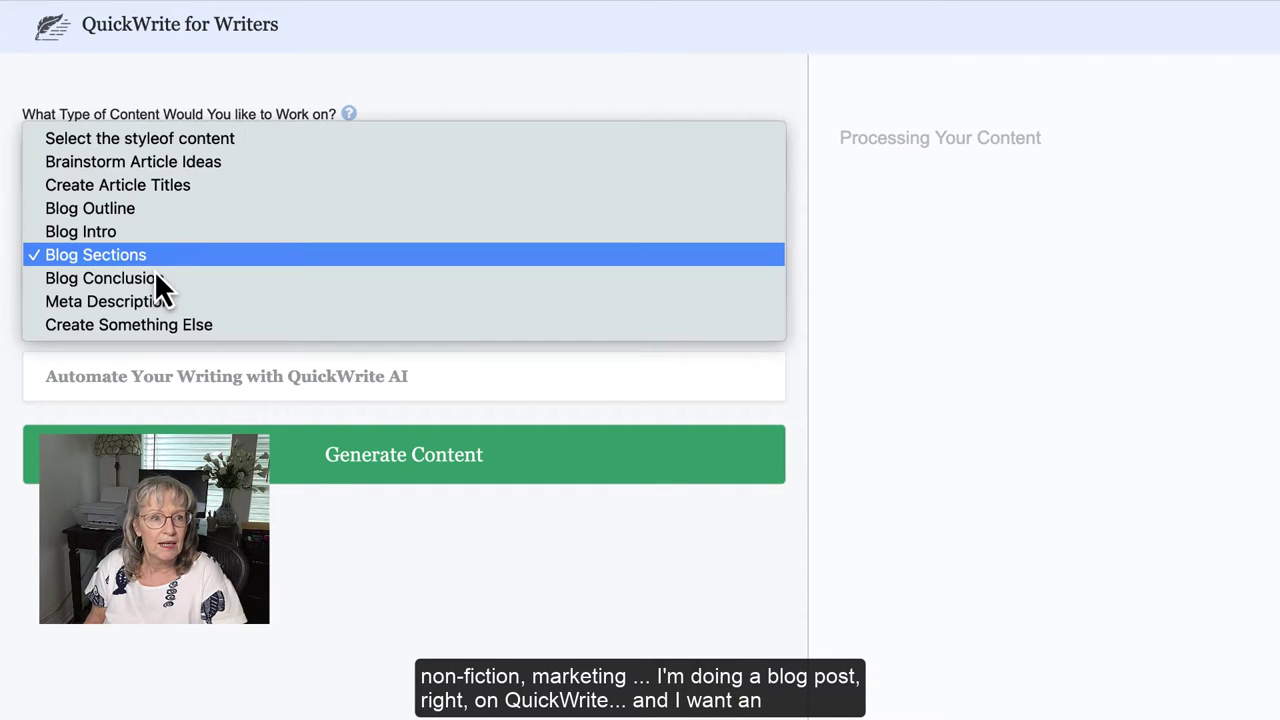
click(144, 212)
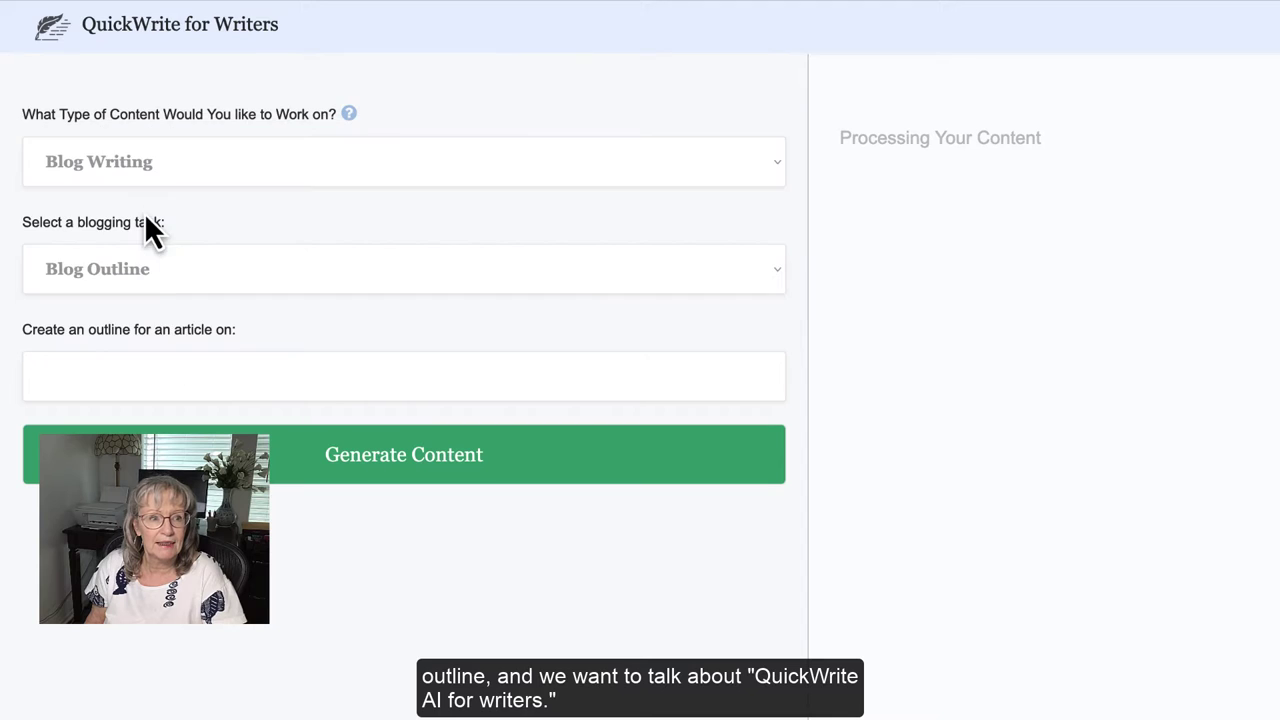
click(210, 385)
text(Qui)
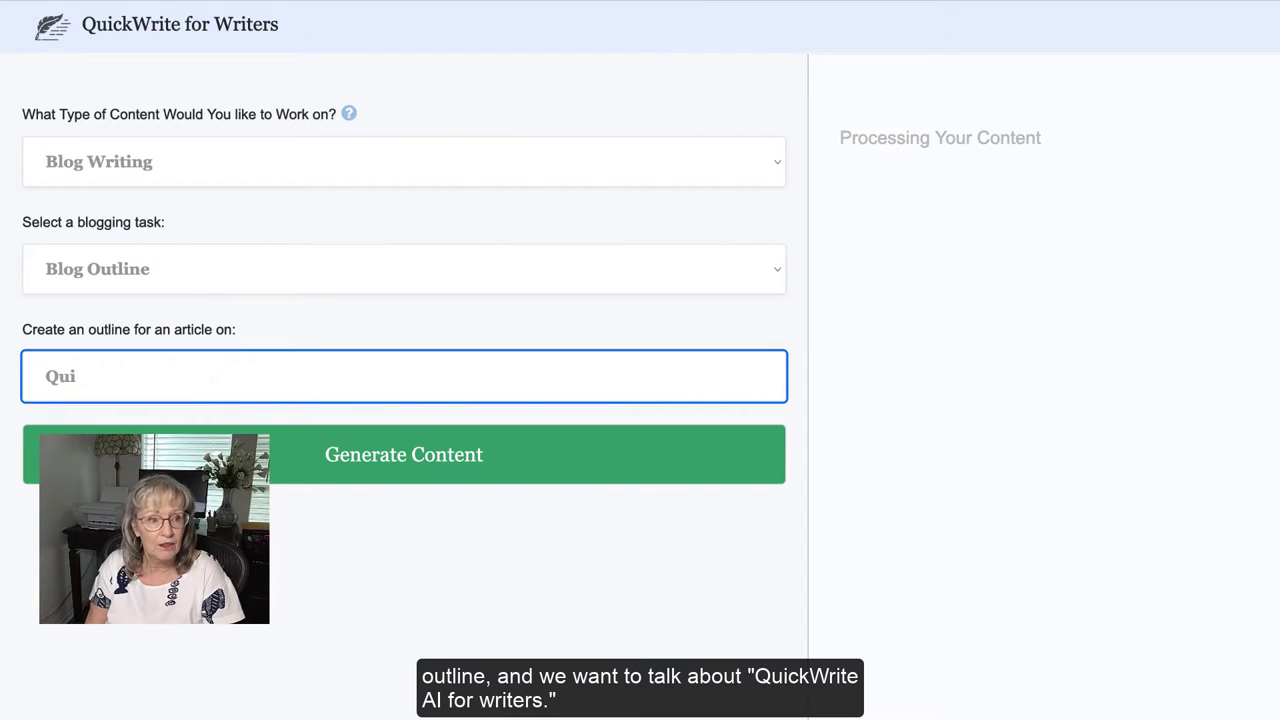
text(ckWrite )
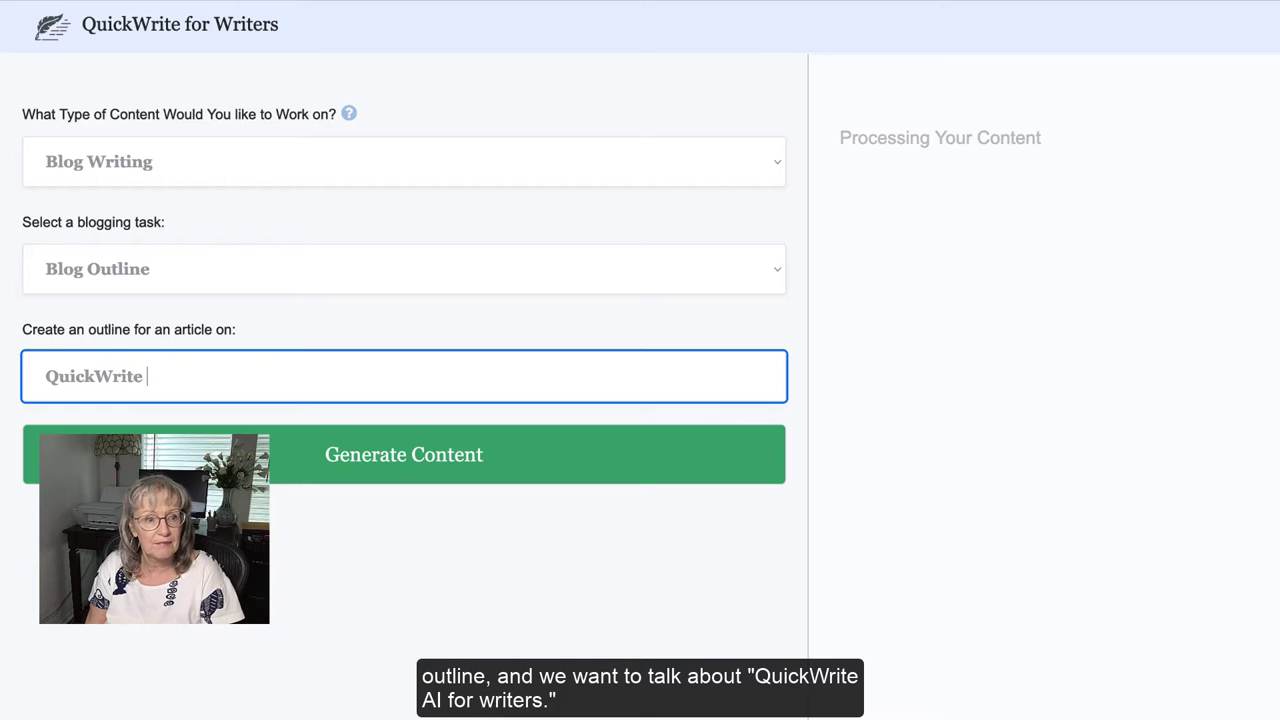
text(AI for writers)
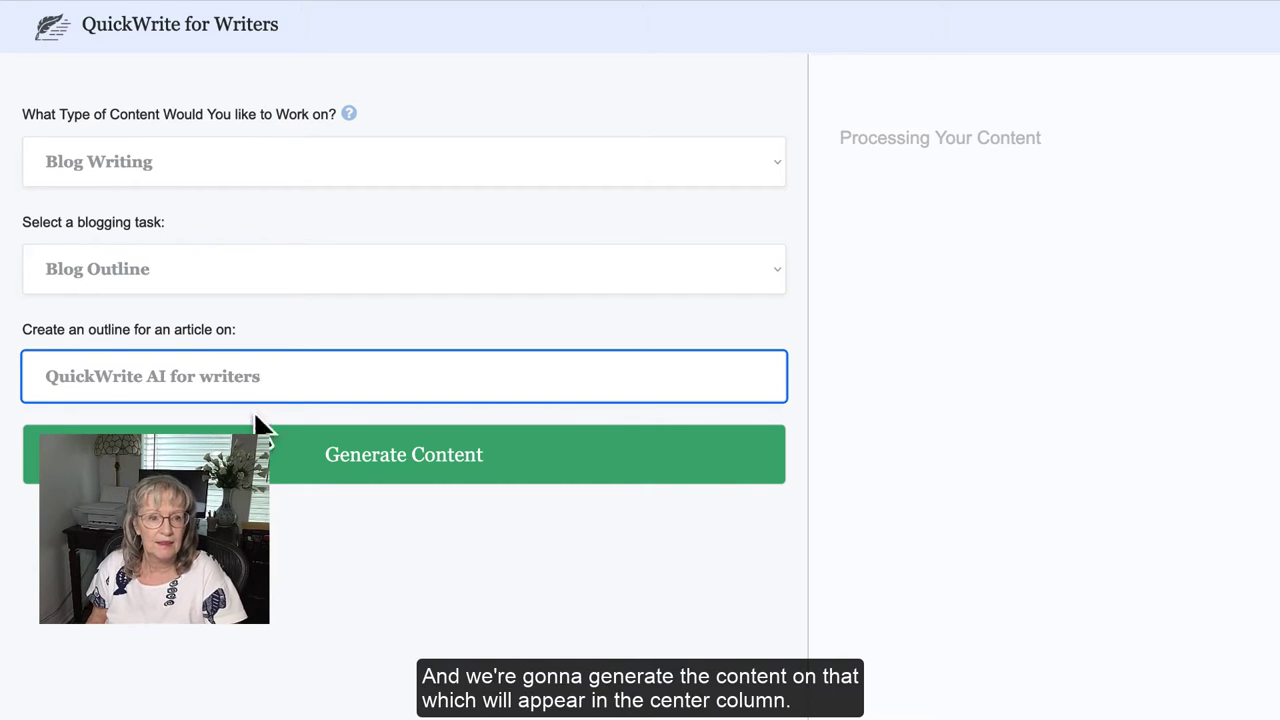
click(277, 463)
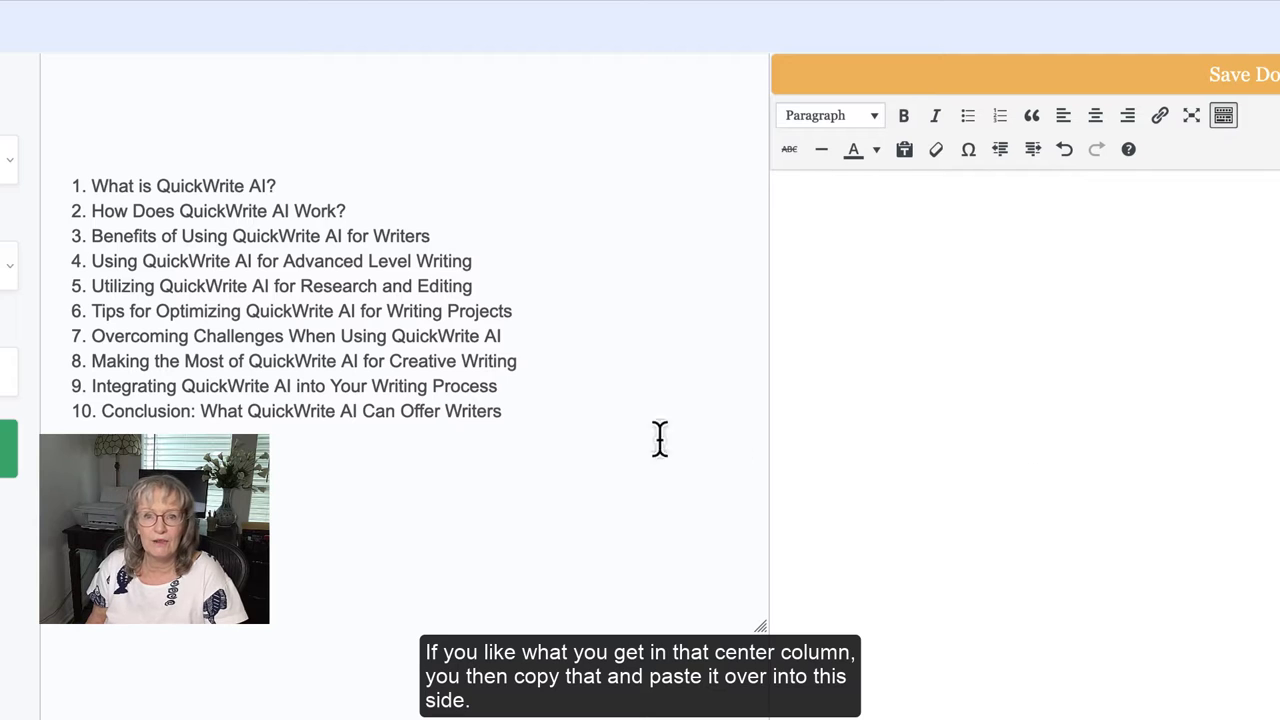
Step: Copy the ten-item generated outline into the document editor
drag(528, 410, 99, 147)
key(ctrl+c)
click(964, 339)
key(ctrl+v)
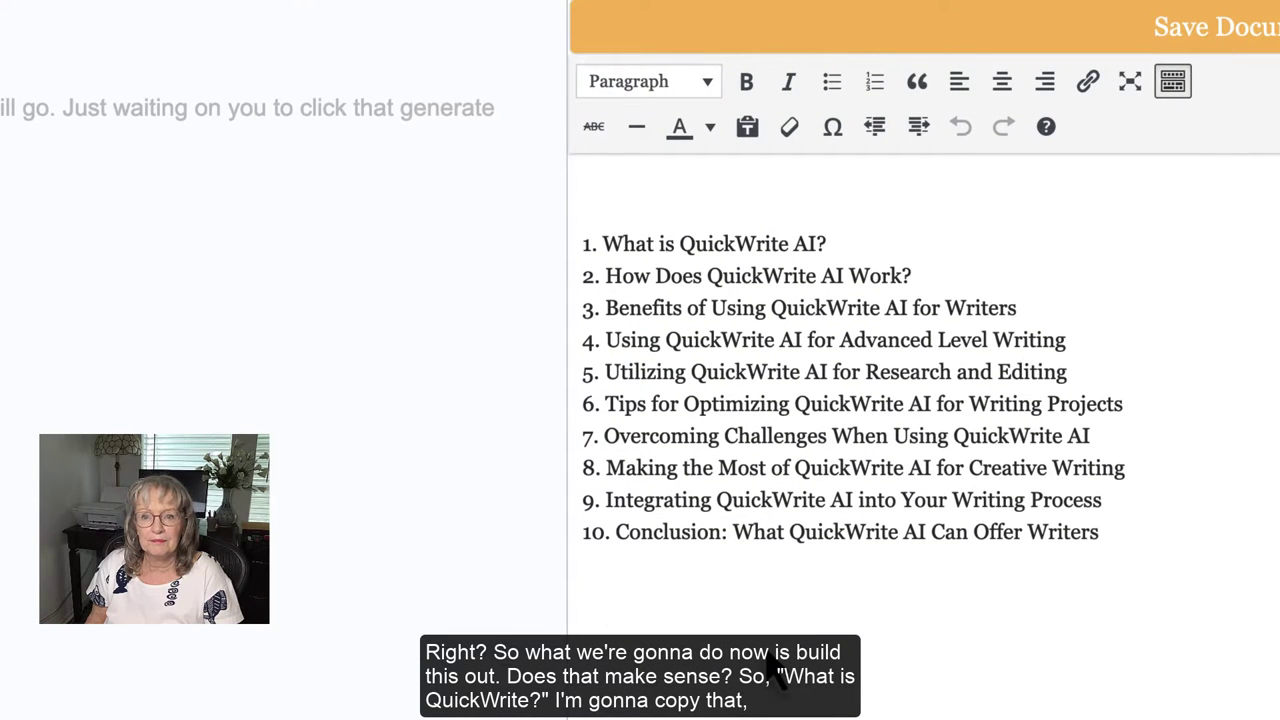
Step: Add an empty line after item 1 and select the heading 'What is QuickWrite AI?'
click(864, 240)
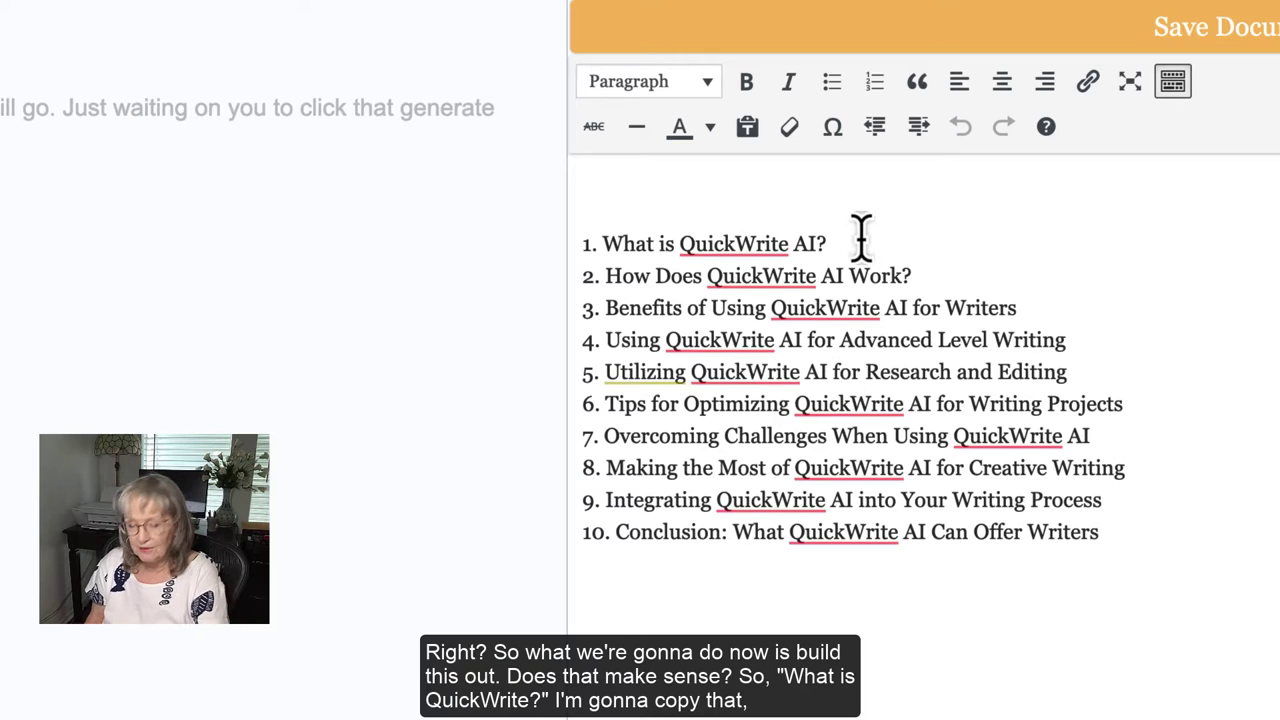
key(Return)
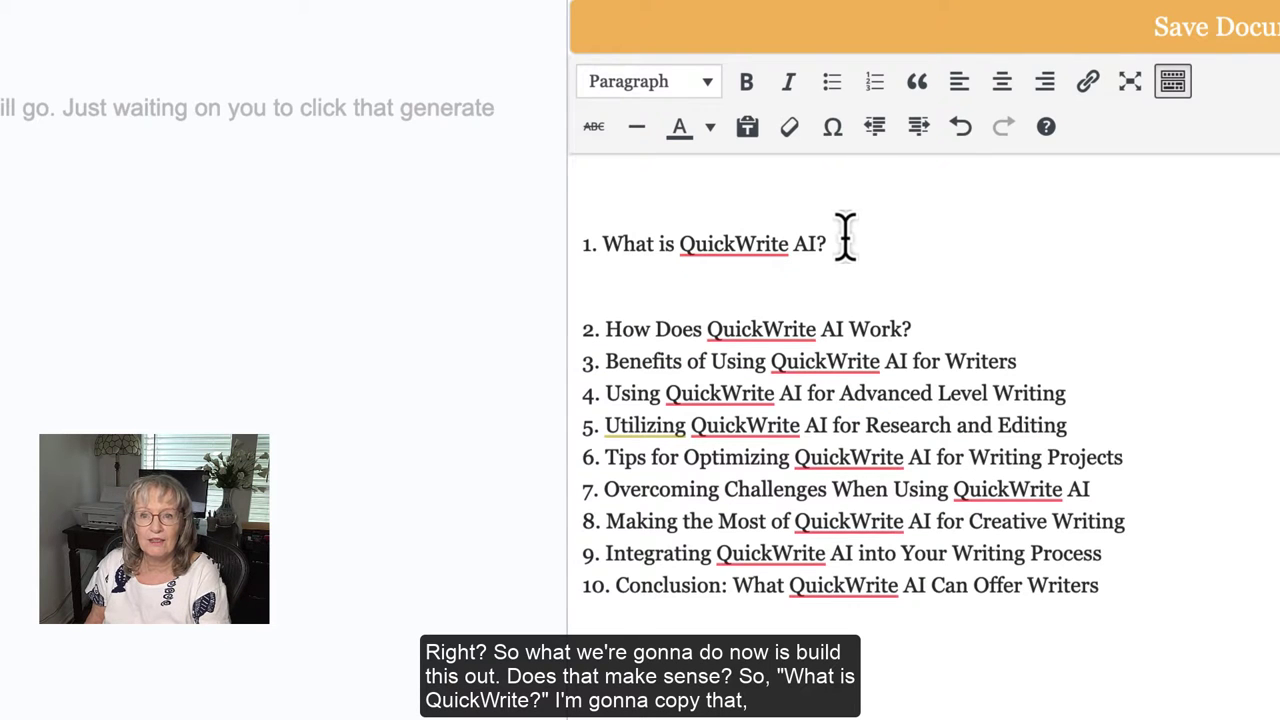
drag(845, 237, 609, 243)
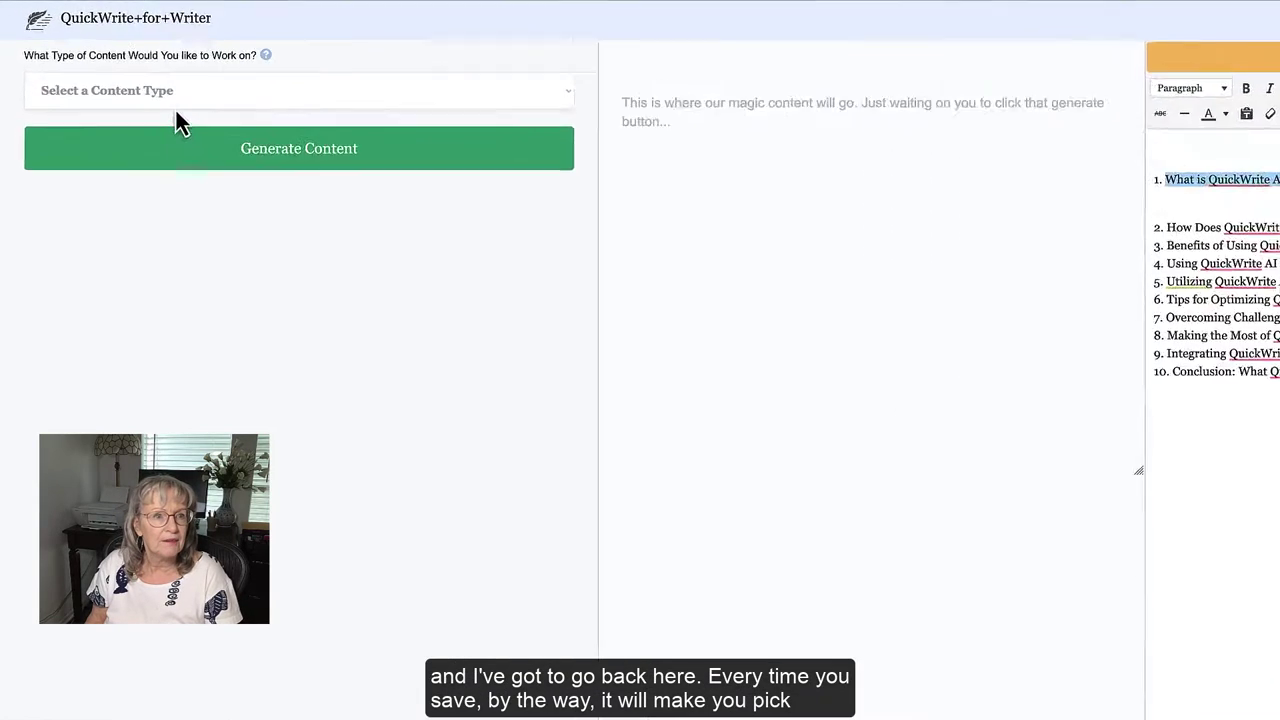
Step: Generate Blog Writing > Blog Sections content titled 'What is QuickWrite AI?'
click(175, 103)
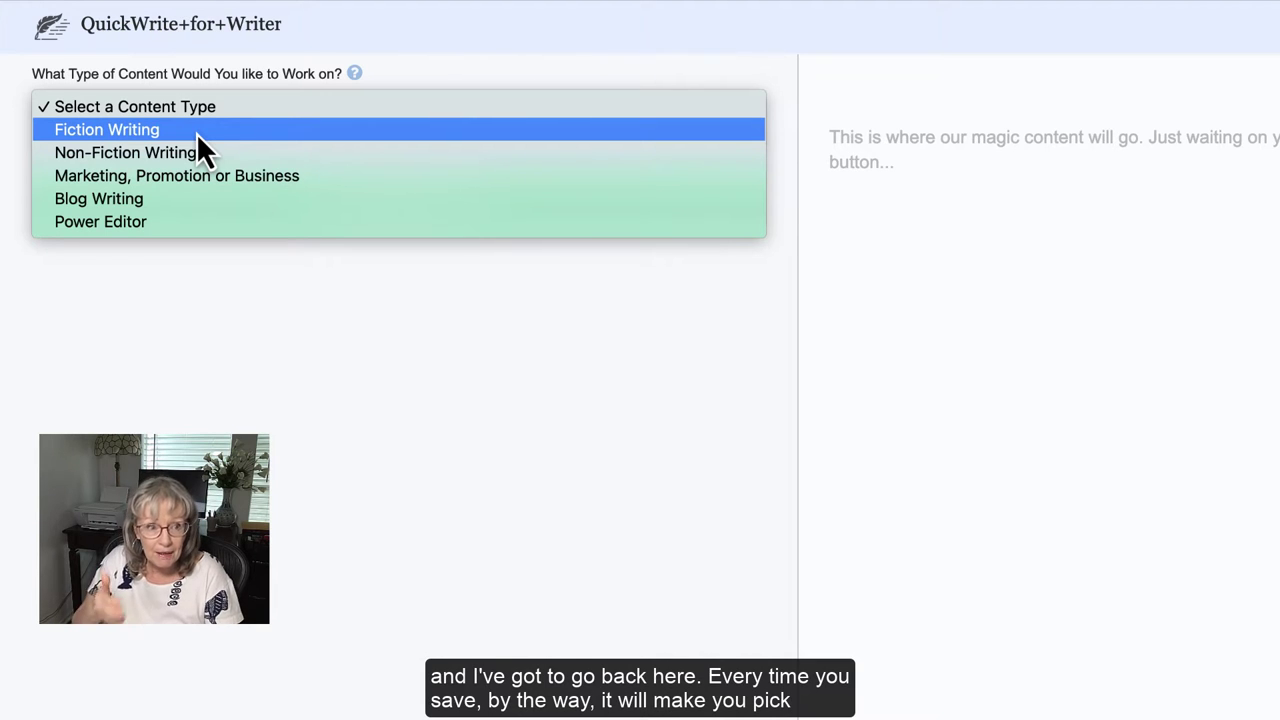
click(165, 198)
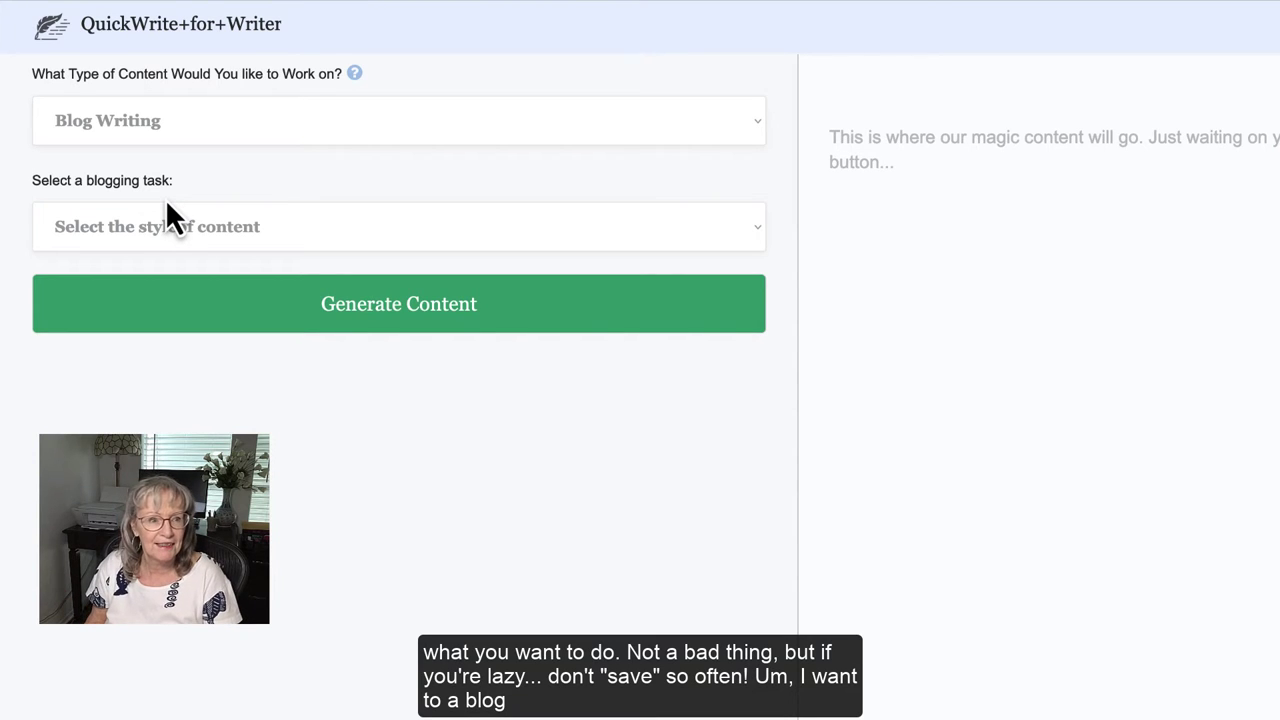
click(180, 240)
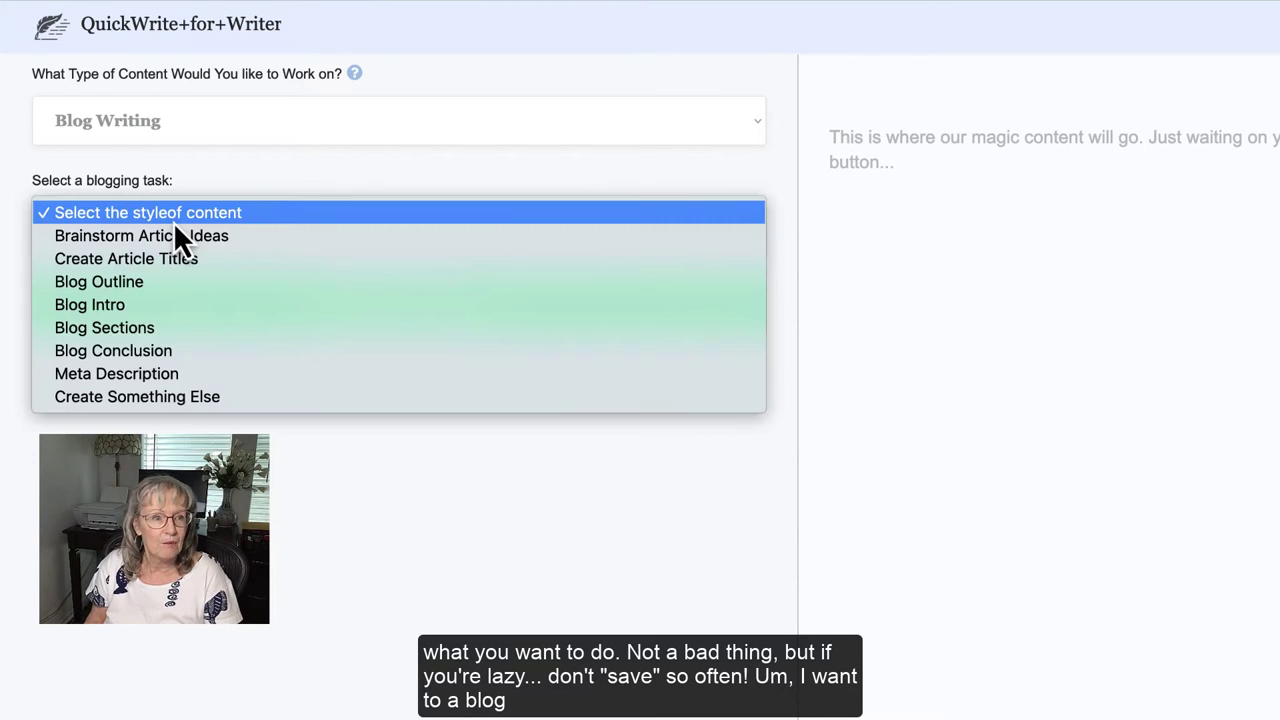
click(158, 331)
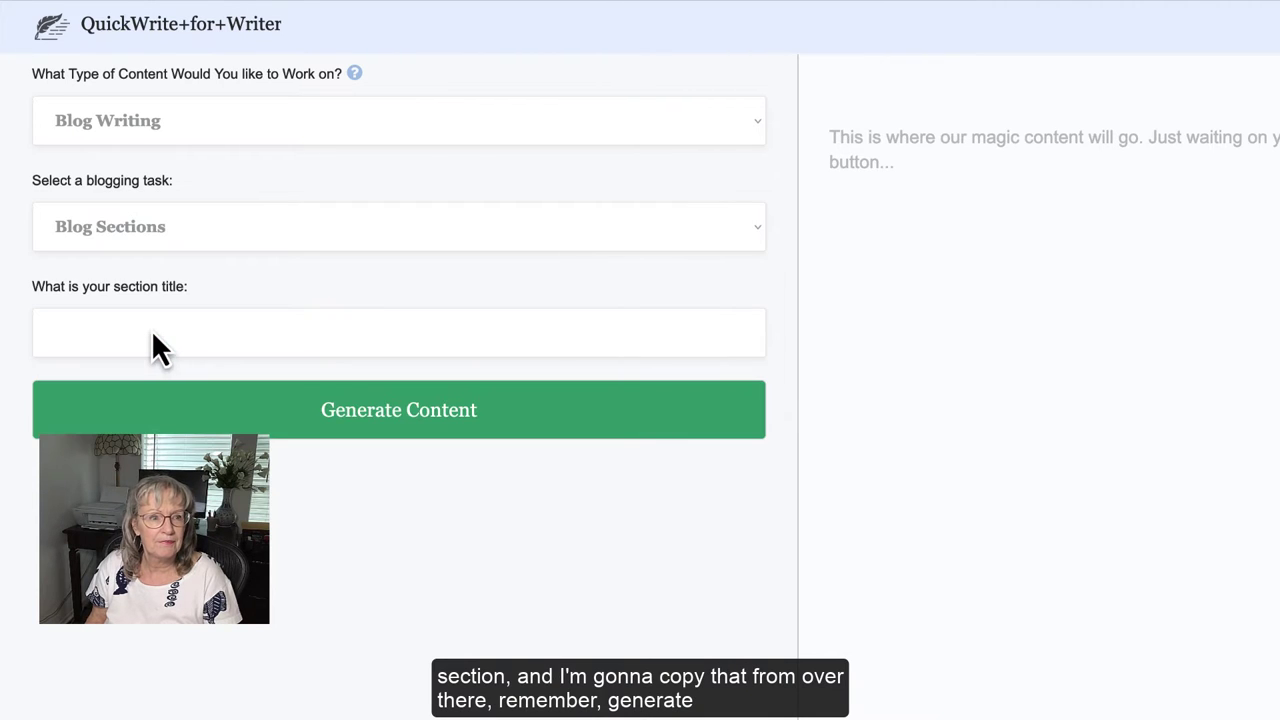
click(149, 330)
key(ctrl+v)
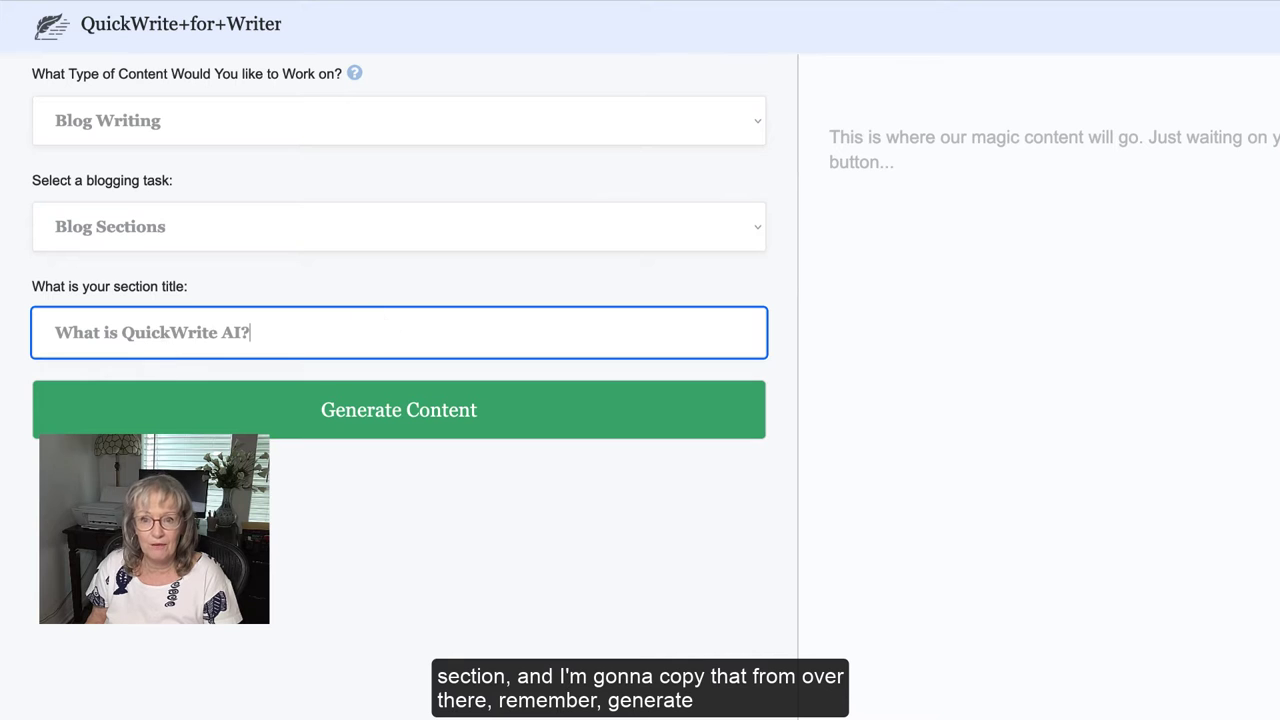
click(378, 410)
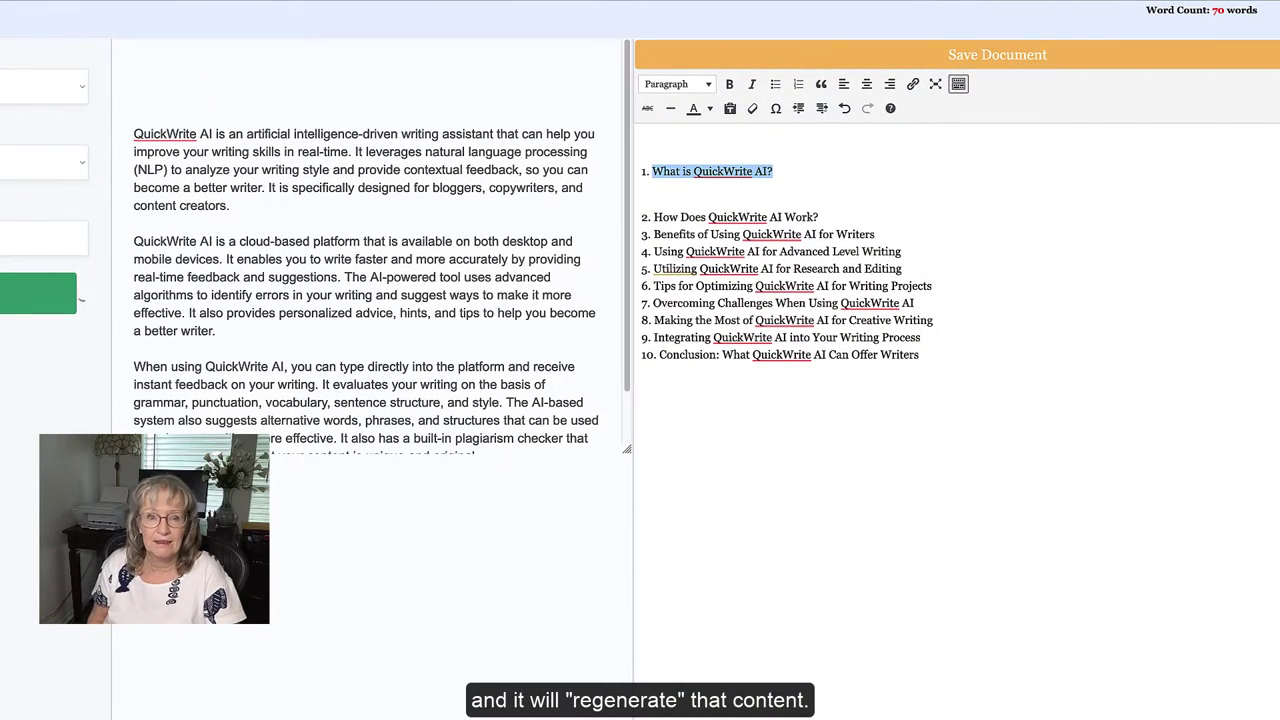
Step: Paste the five generated 'What is QuickWrite AI?' paragraphs under heading 1, reaching 370 words
scroll(203, 283, down, 1)
scroll(203, 283, down, 1)
scroll(203, 283, up, 2)
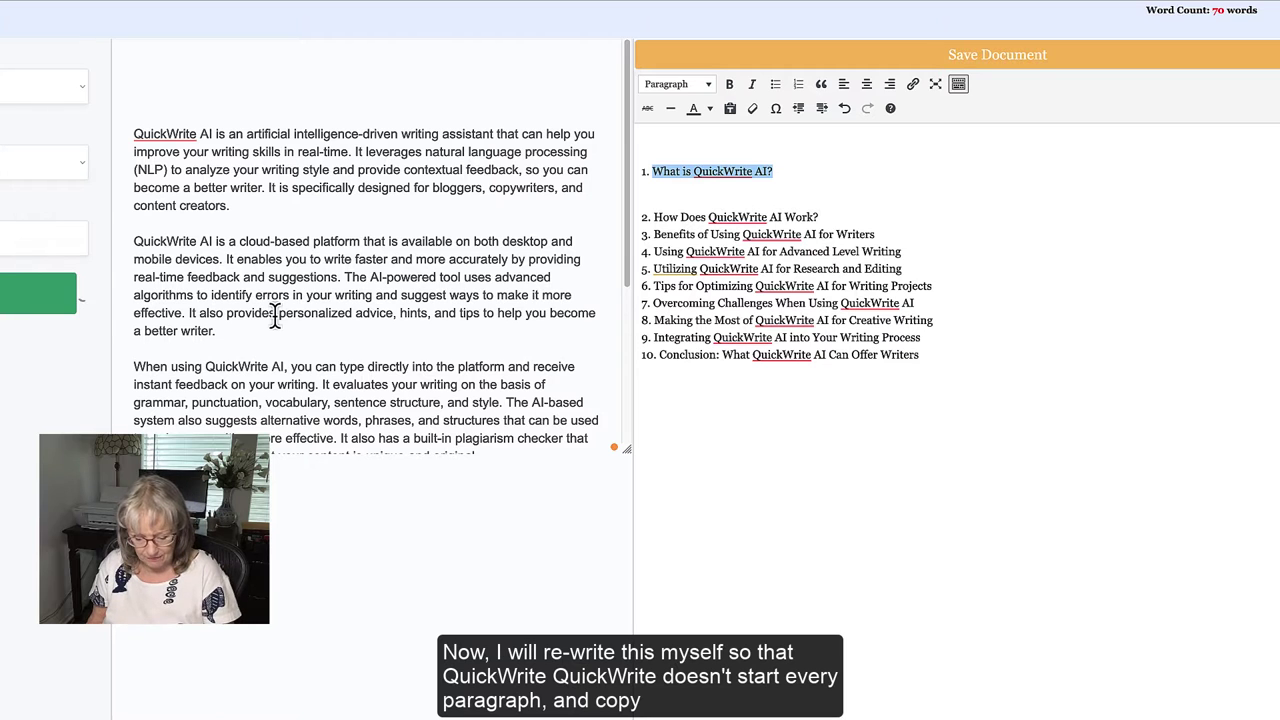
key(ctrl+a)
key(ctrl+c)
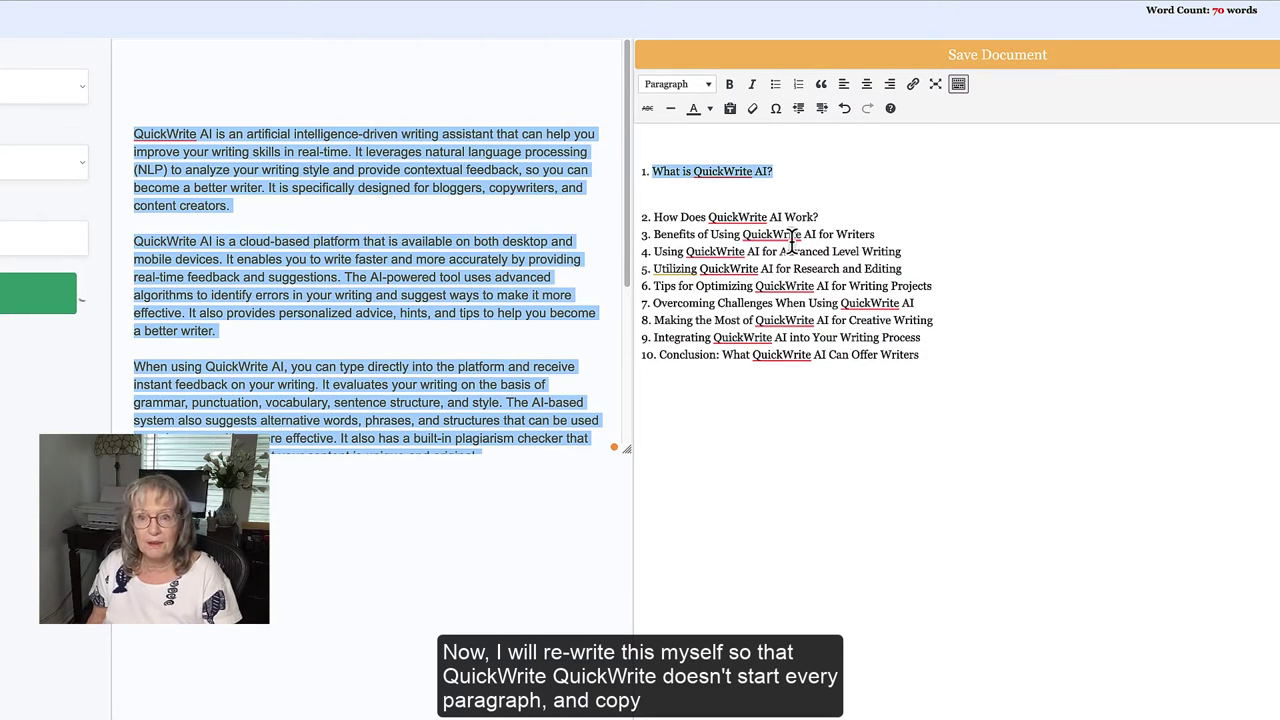
click(670, 194)
key(ctrl+v)
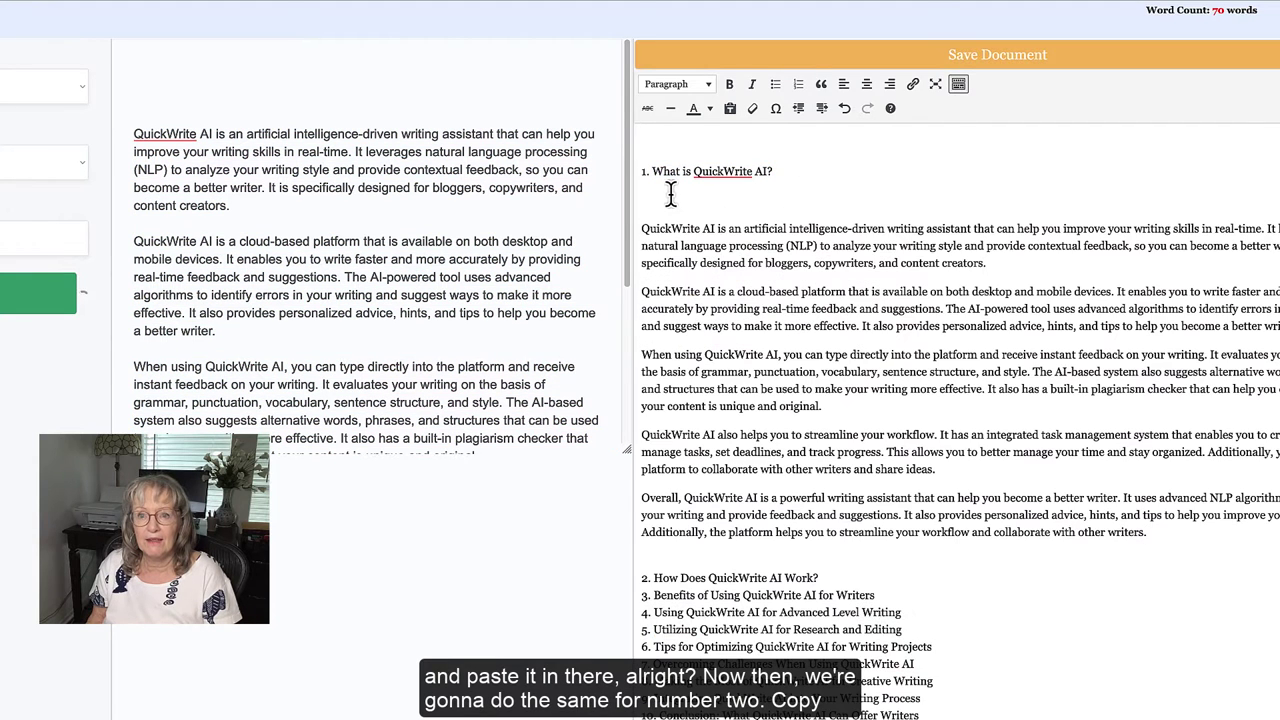
Step: Open a blank line under heading 2 and make 'How Does QuickWrite AI Work?' the section title
click(841, 575)
key(Return)
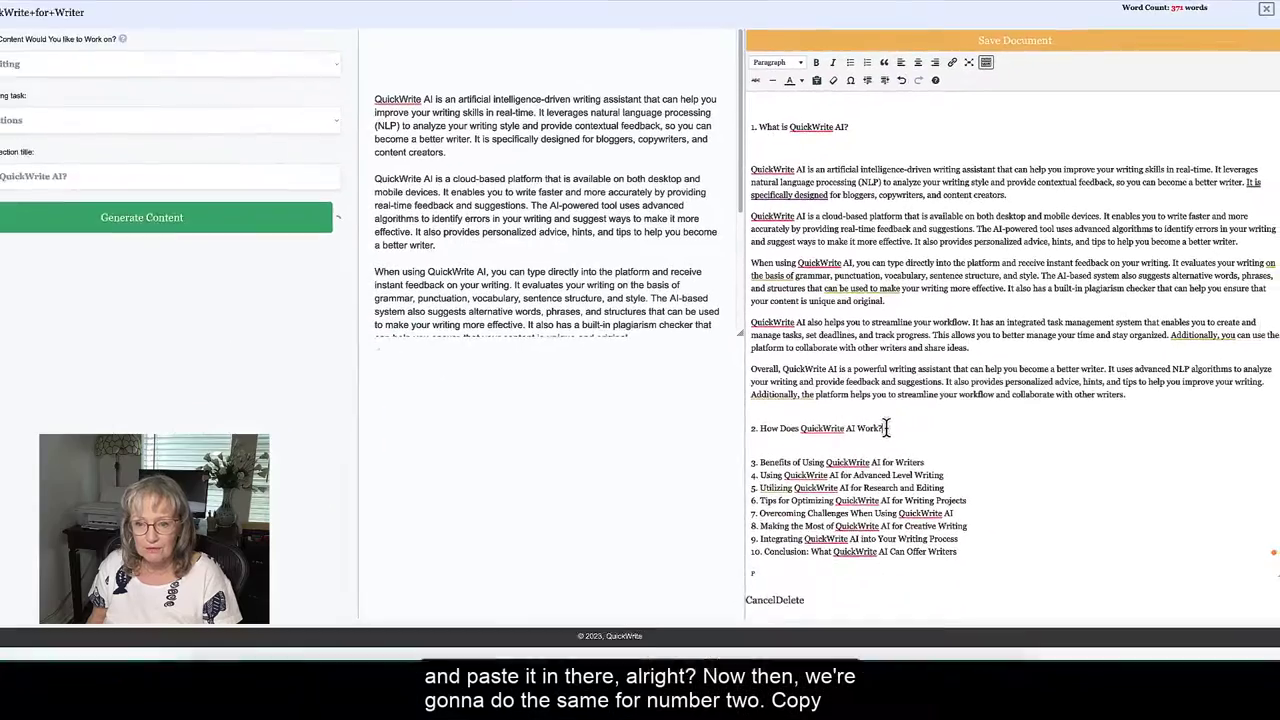
drag(885, 428, 760, 429)
key(ctrl+c)
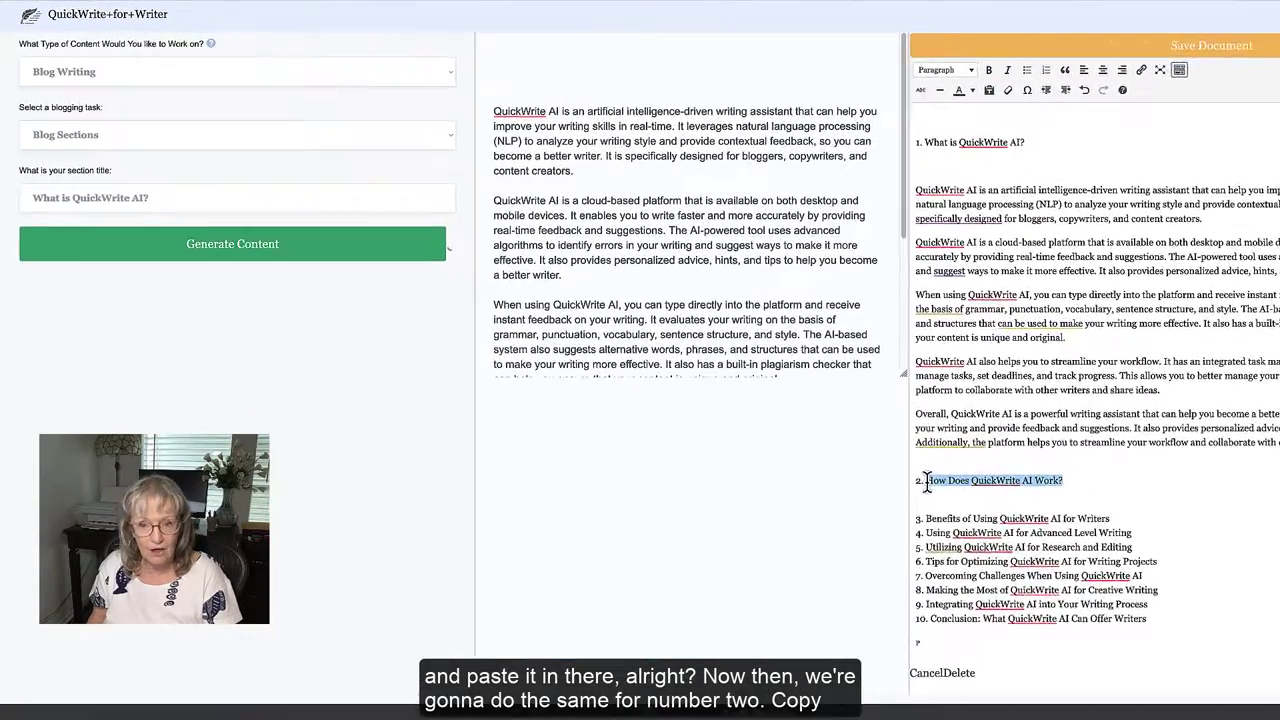
click(166, 197)
triple_click(187, 222)
key(ctrl+v)
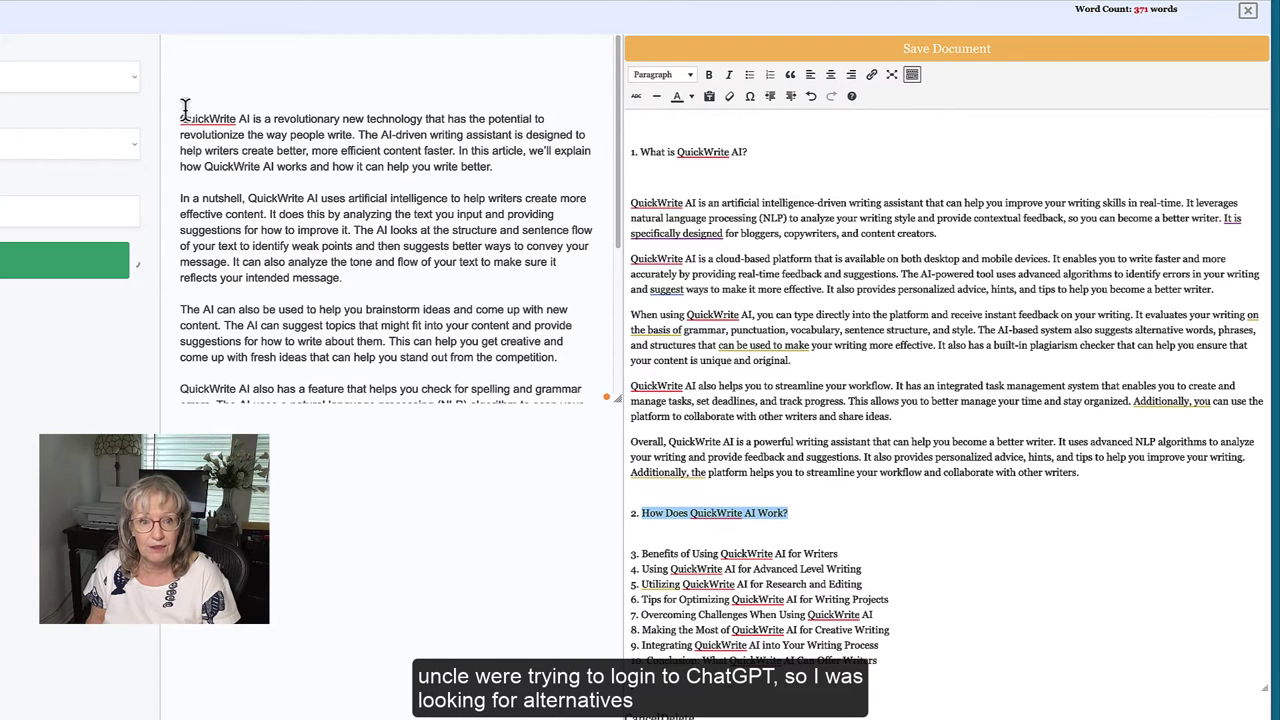
Step: Paste the generated 'How Does QuickWrite AI Work?' paragraphs under heading 2
drag(181, 118, 200, 460)
key(ctrl+c)
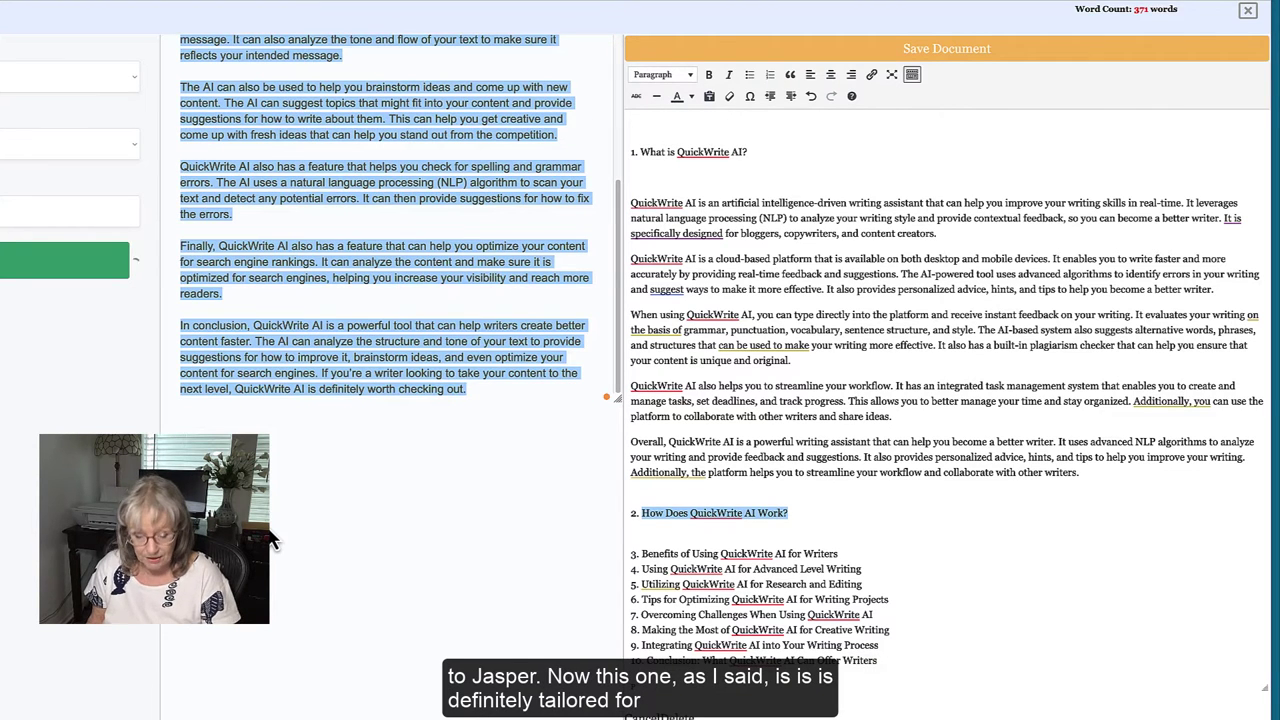
click(647, 533)
key(ctrl+v)
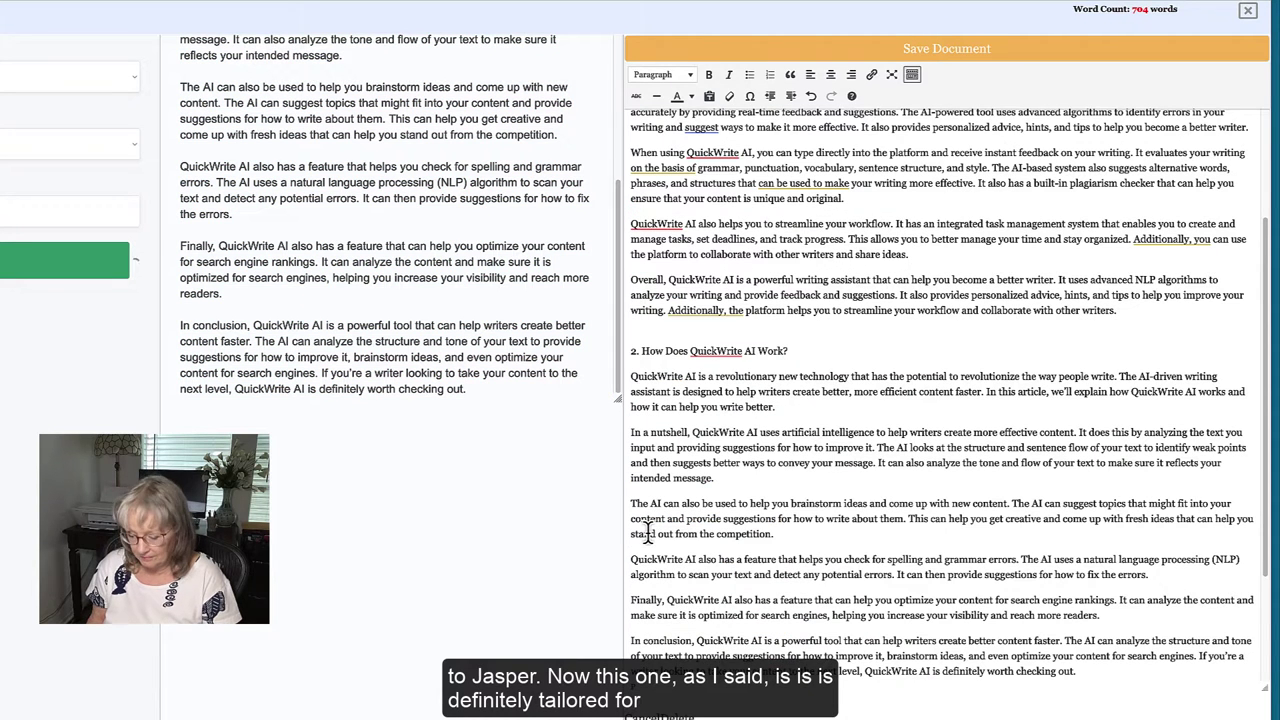
Step: Add an empty line below heading 3
scroll(735, 555, down, 3)
click(838, 556)
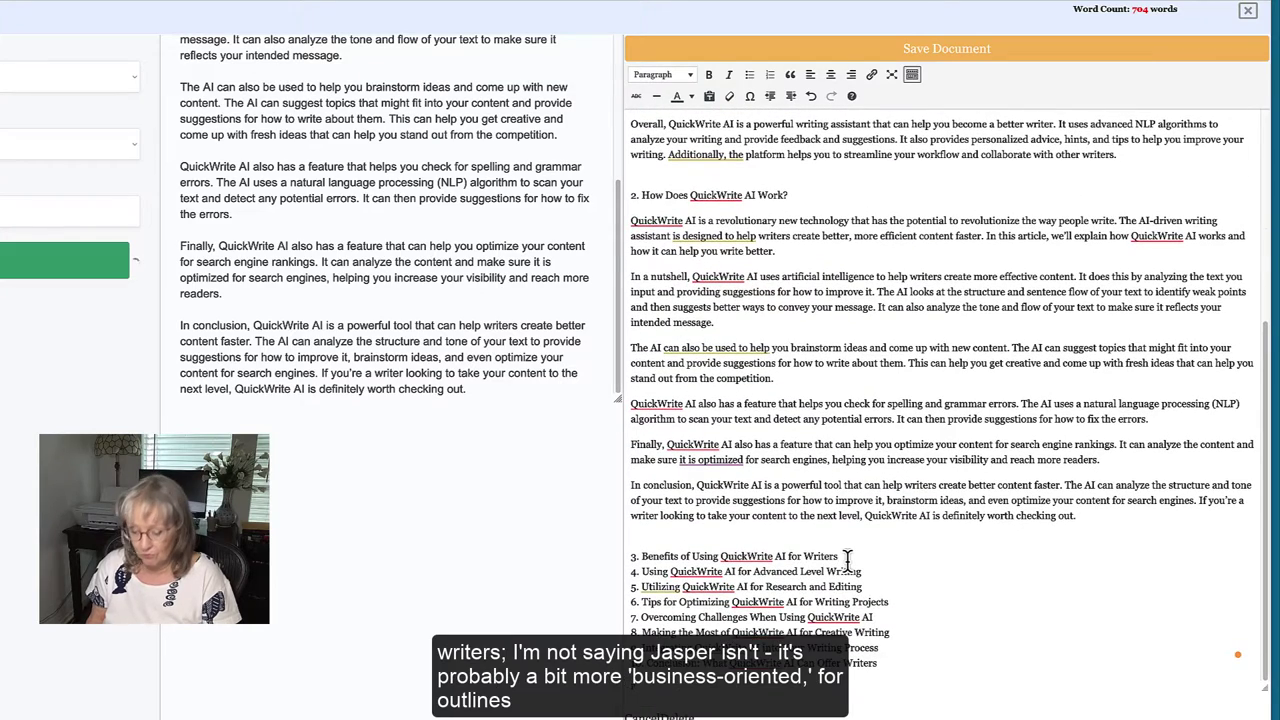
key(Return)
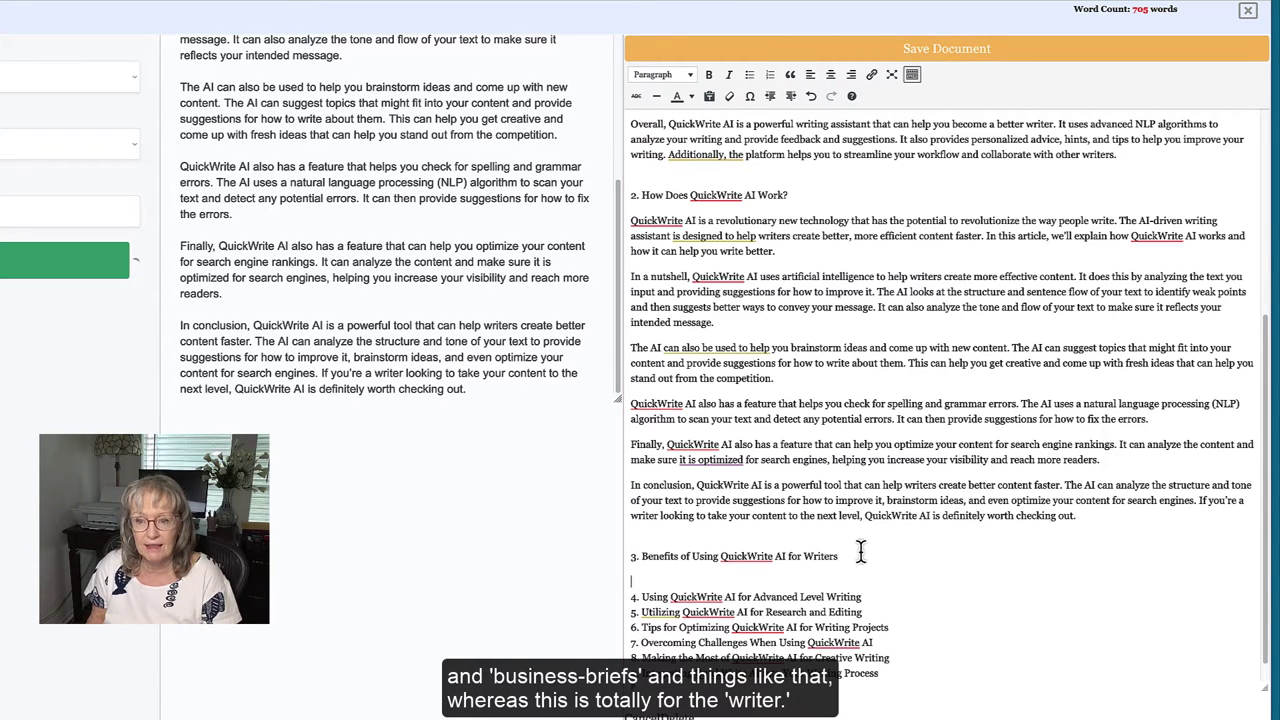
Step: Use heading 3, 'Benefits of Using QuickWrite AI for Writers', as the section title
drag(838, 556, 650, 560)
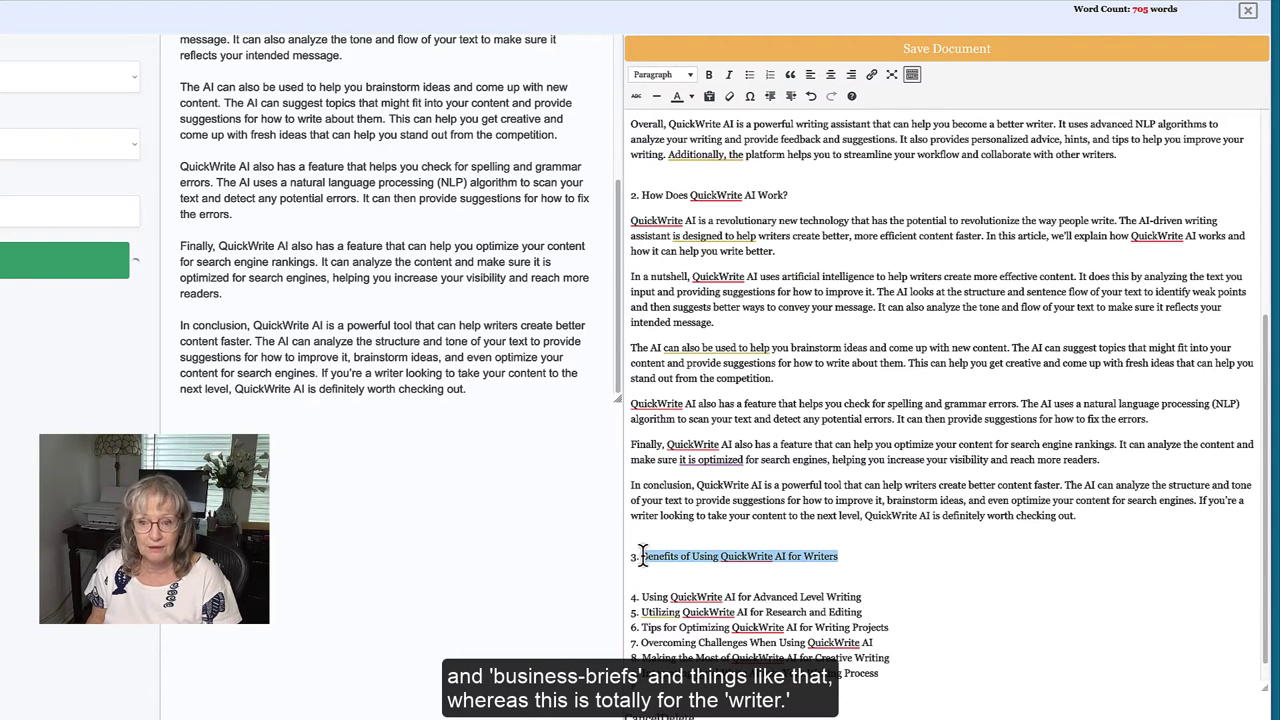
click(70, 211)
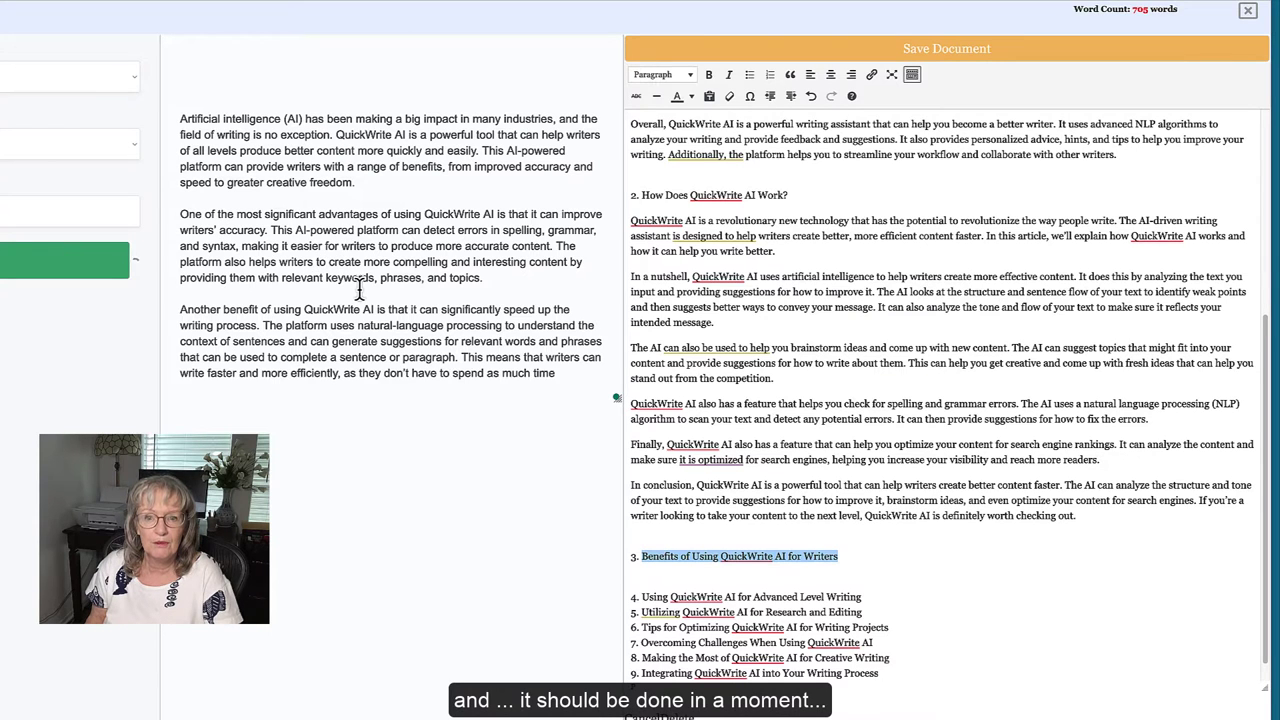
Step: Paste the five generated benefits paragraphs under heading 3, bringing the document to about 991 words
scroll(359, 288, down, 1)
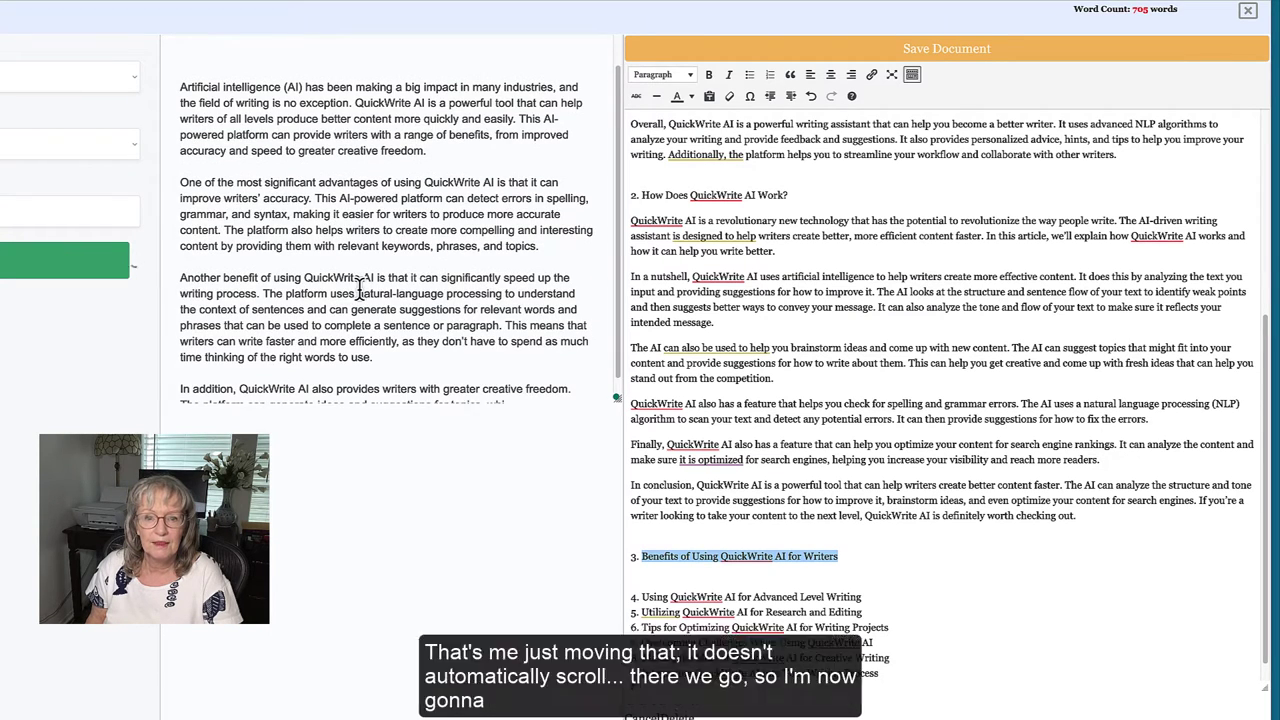
scroll(359, 288, down, 1)
scroll(359, 288, down, 1)
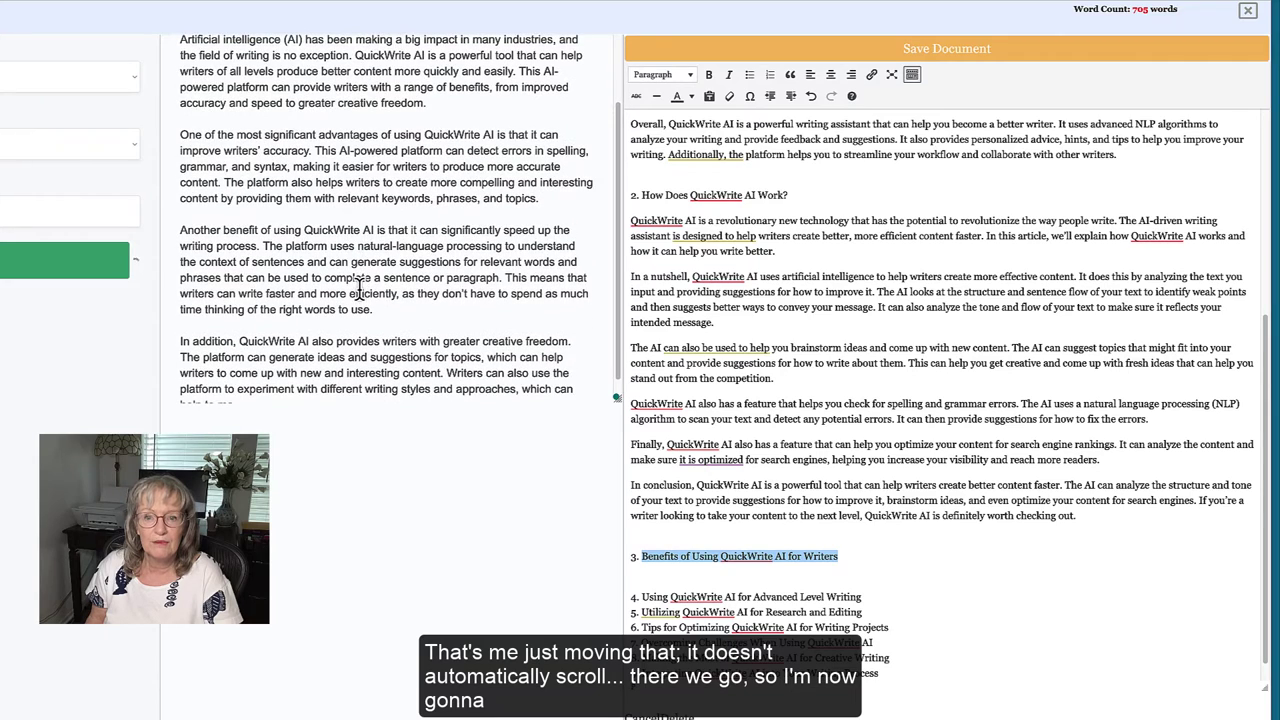
scroll(359, 288, down, 1)
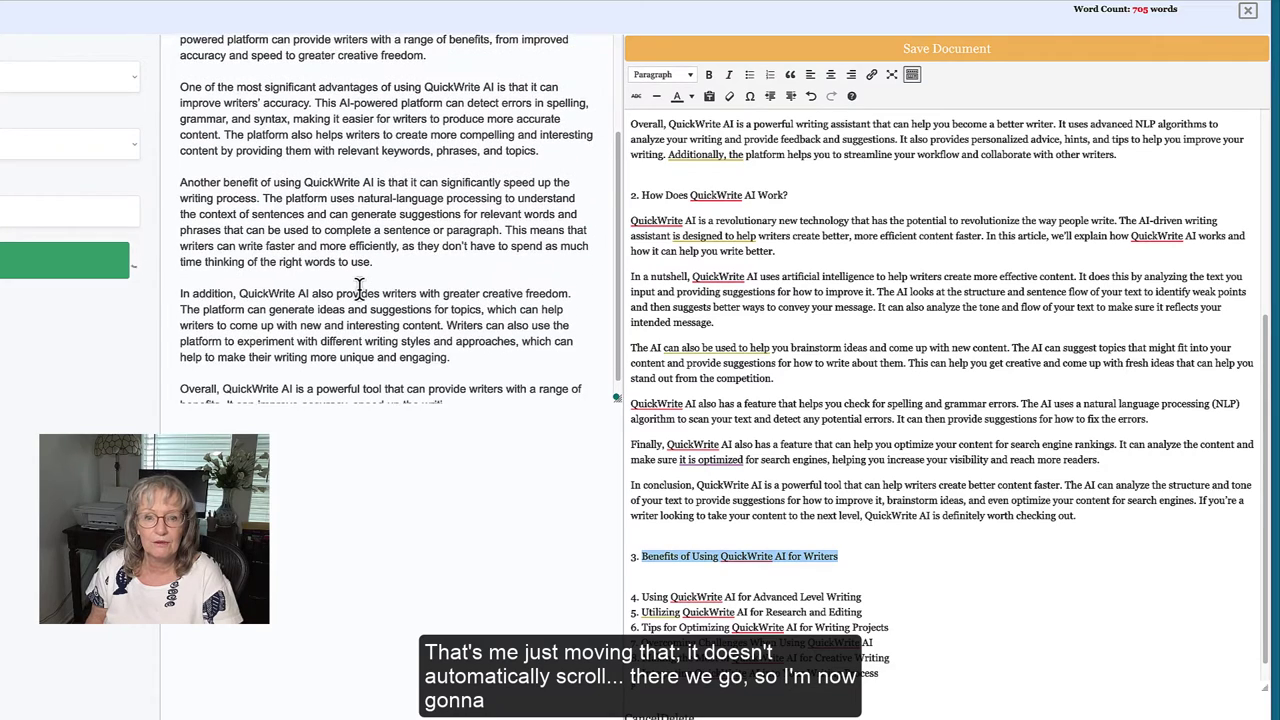
scroll(359, 288, down, 1)
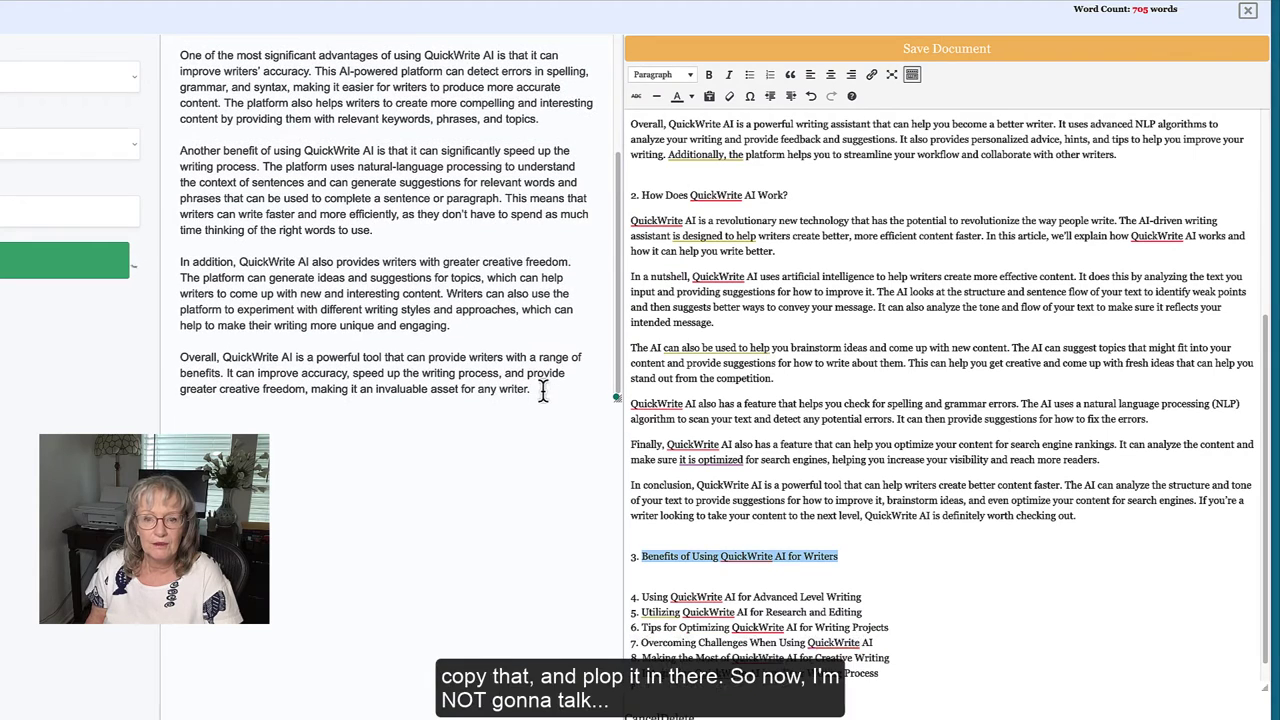
drag(543, 390, 178, 105)
key(ctrl+c)
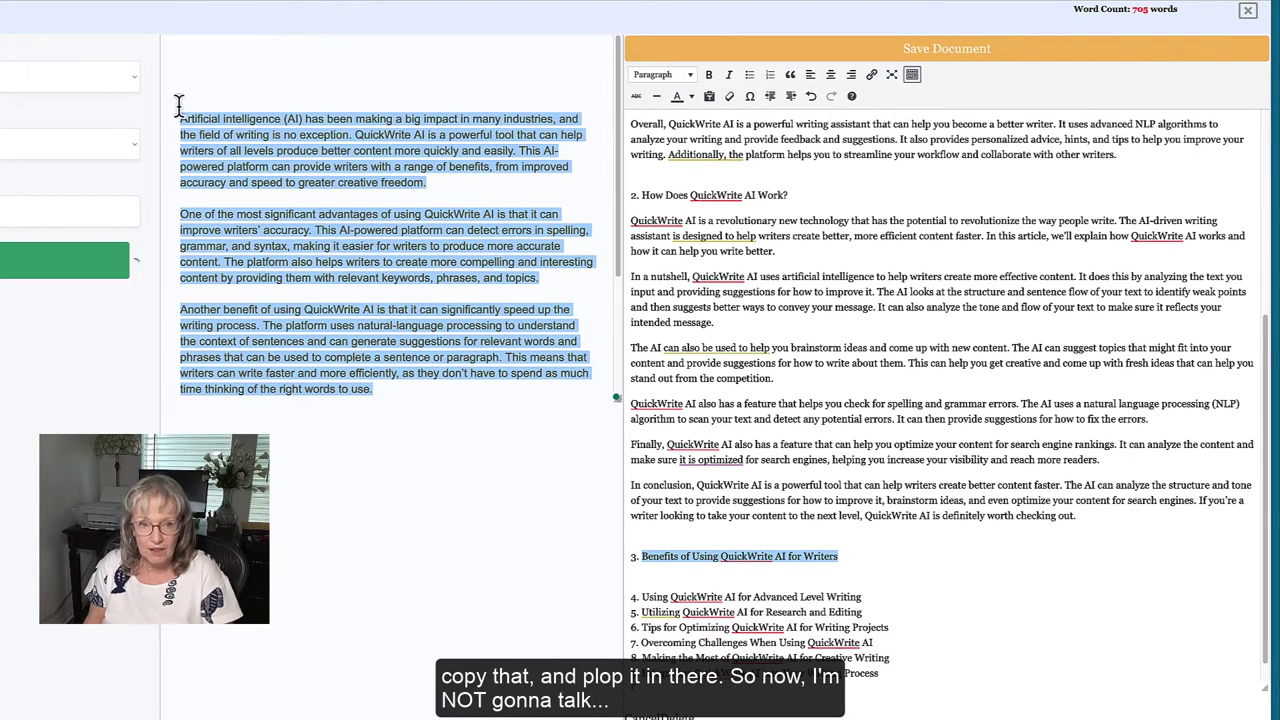
click(638, 575)
key(ctrl+v)
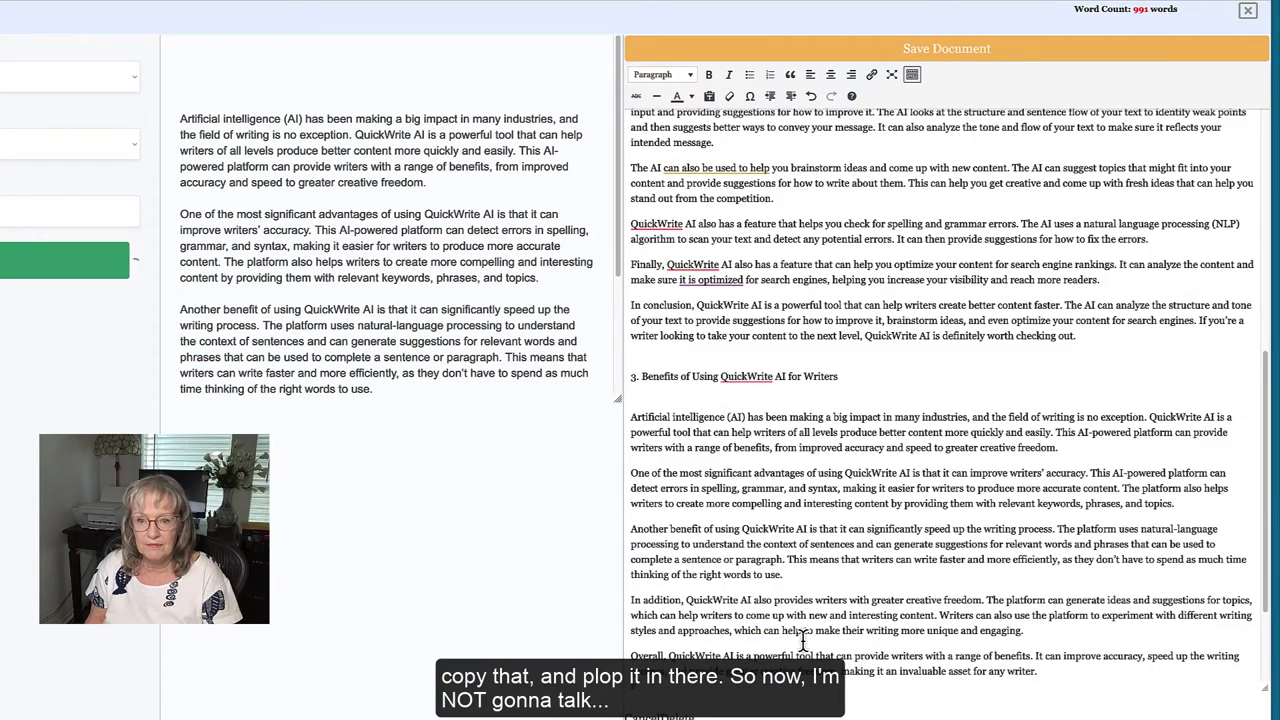
scroll(802, 640, down, 2)
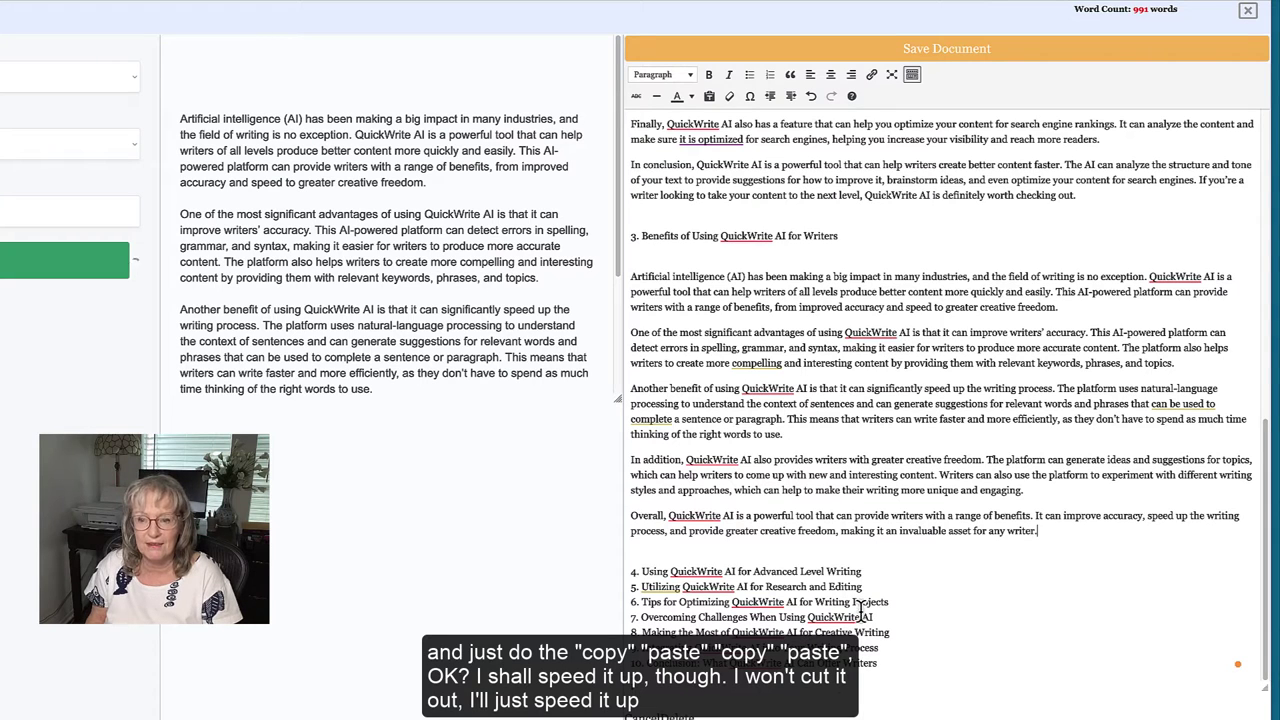
Step: Generate the Advanced Level Writing section text and paste it under heading 4
click(863, 571)
key(Return)
key(Return)
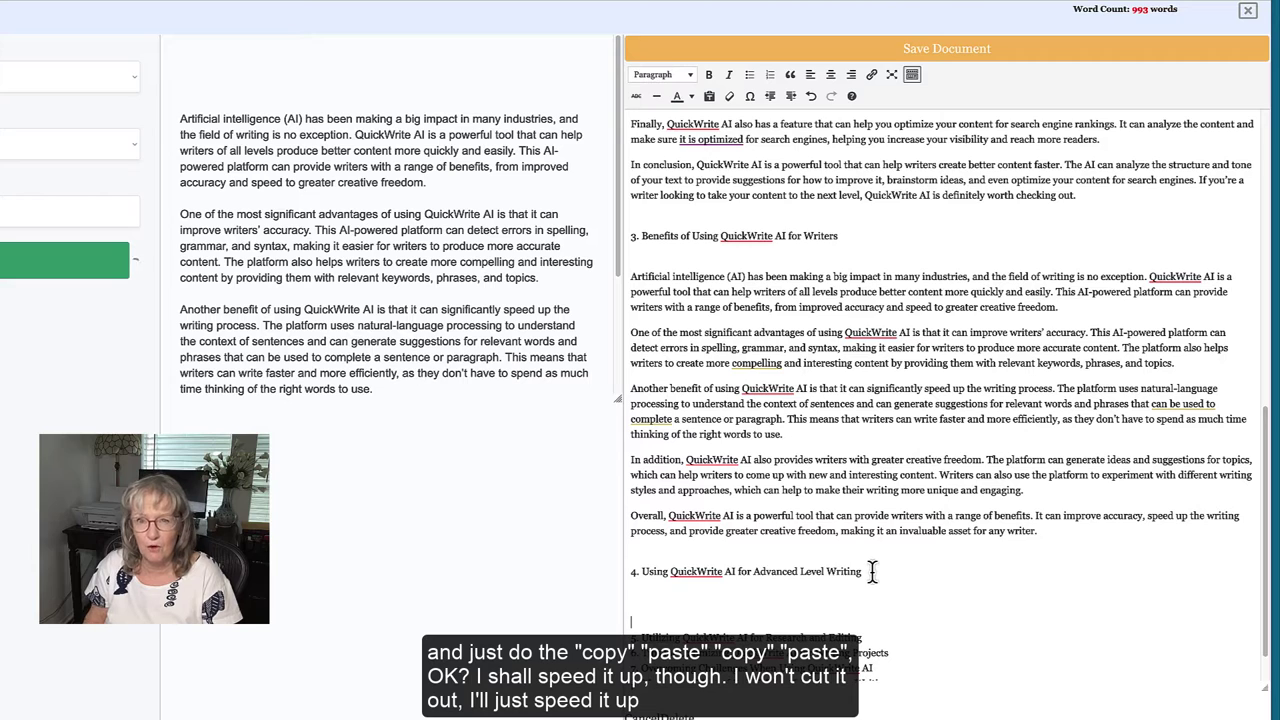
drag(862, 571, 641, 578)
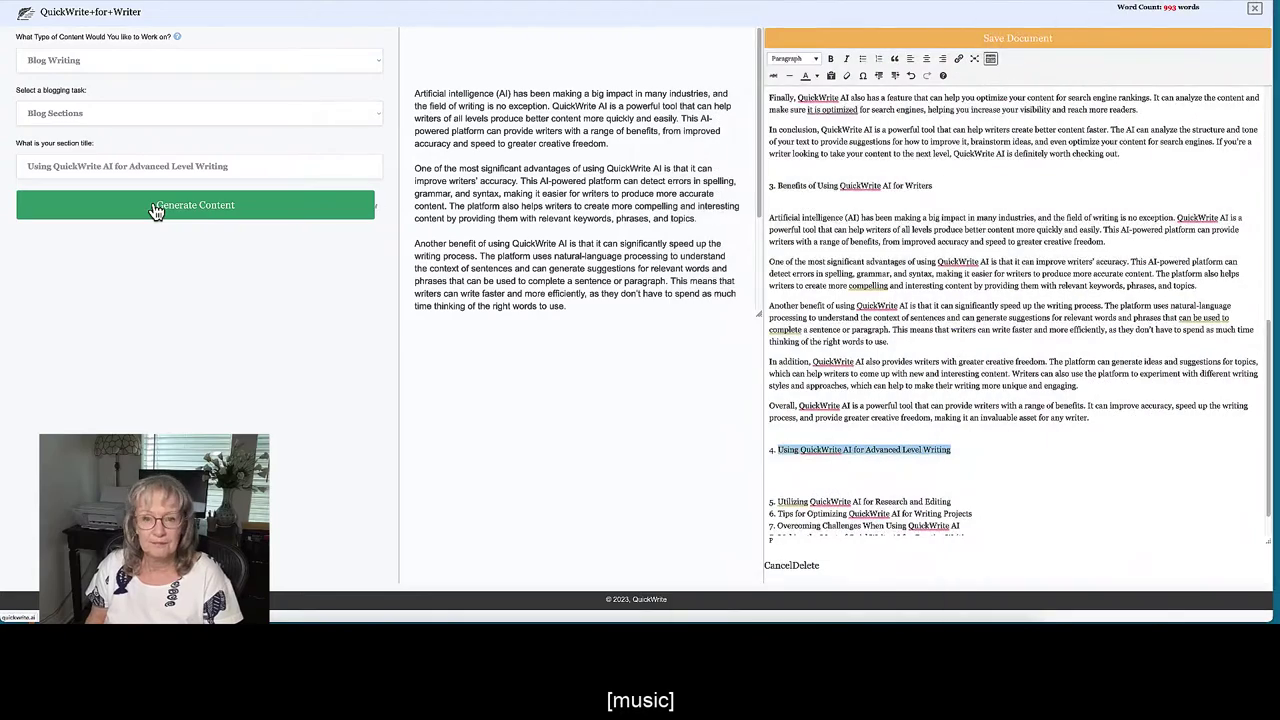
scroll(780, 427, down, 1)
click(780, 427)
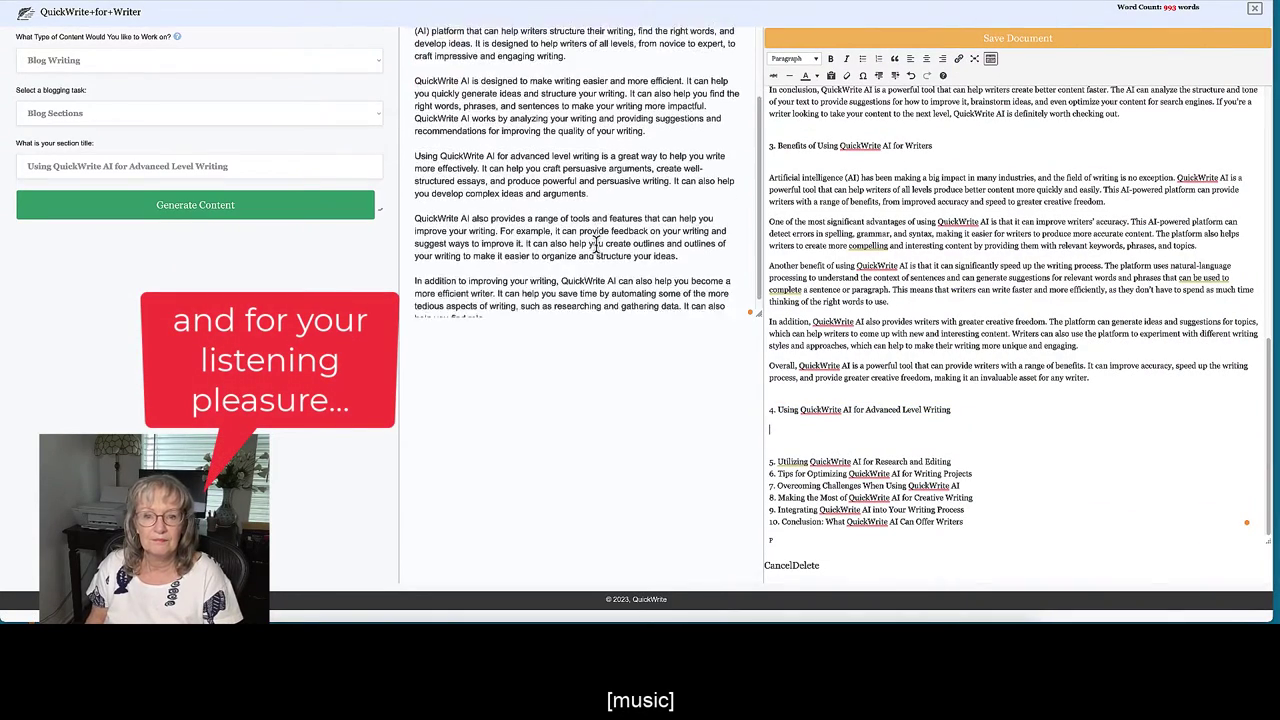
drag(720, 312, 415, 86)
key(ctrl+c)
click(850, 433)
key(ctrl+v)
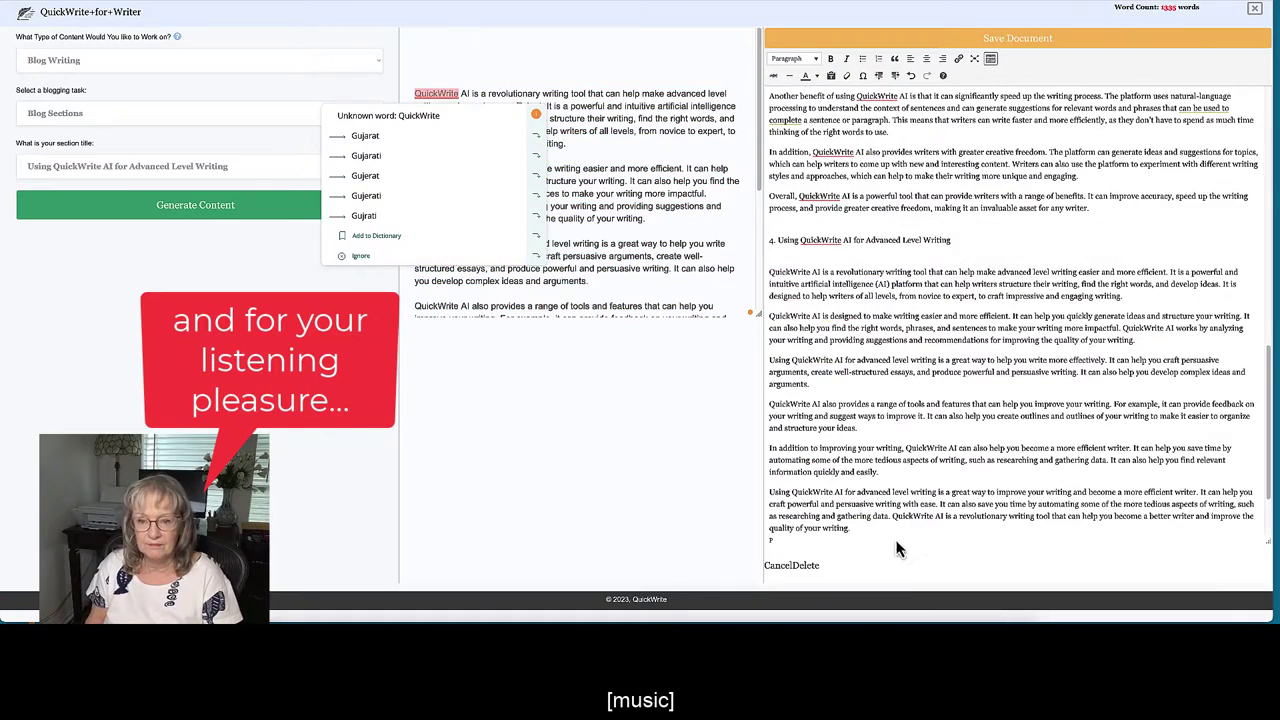
Step: Generate the Research and Editing section text and paste it under heading 5
drag(778, 461, 951, 461)
key(ctrl+c)
triple_click(150, 166)
key(ctrl+v)
click(270, 225)
click(1005, 461)
key(Return)
key(Return)
key(Return)
scroll(1005, 443, down, 1)
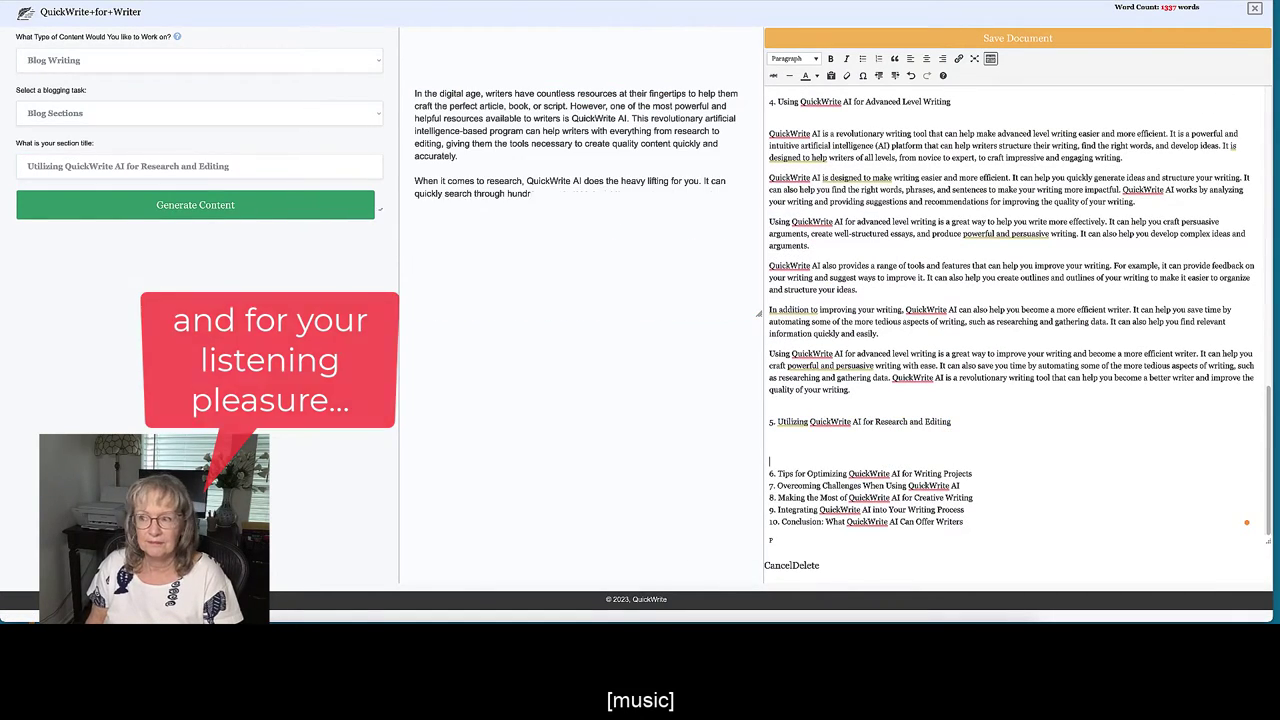
drag(588, 306, 415, 80)
key(ctrl+c)
click(770, 441)
key(ctrl+v)
Step: Generate the optimization tips for heading 6 and paste them beneath it
drag(778, 473, 972, 473)
key(ctrl+c)
triple_click(35, 170)
key(ctrl+v)
click(780, 492)
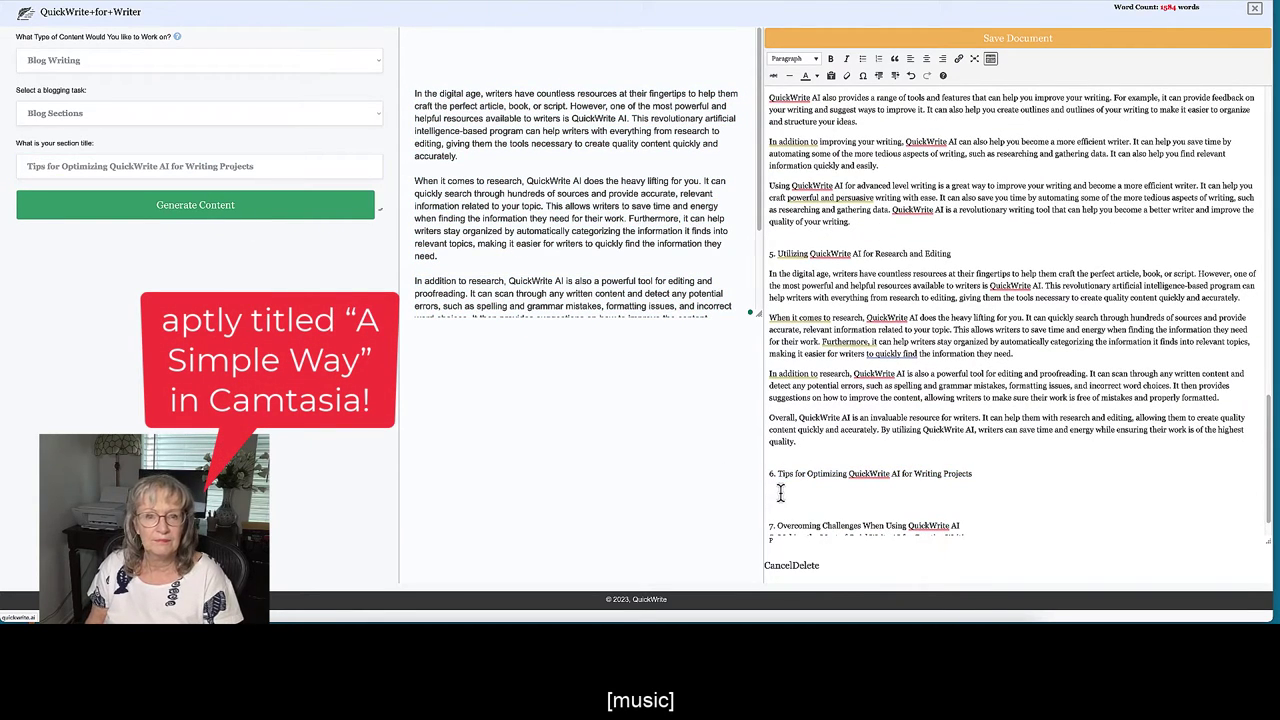
scroll(777, 491, down, 1)
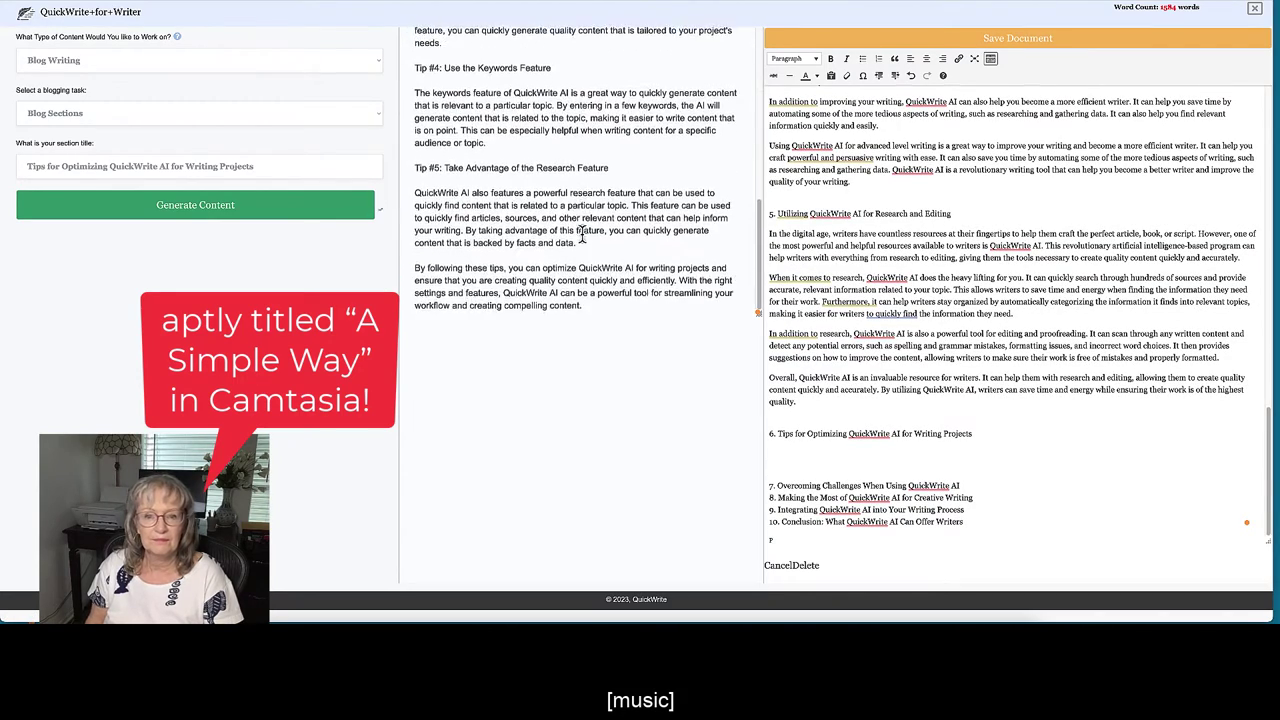
key(ctrl+a)
key(ctrl+c)
key(ctrl+v)
Step: Generate section text for heading 7, Overcoming Challenges
drag(777, 485, 960, 485)
key(ctrl+c)
triple_click(200, 166)
key(ctrl+v)
click(125, 212)
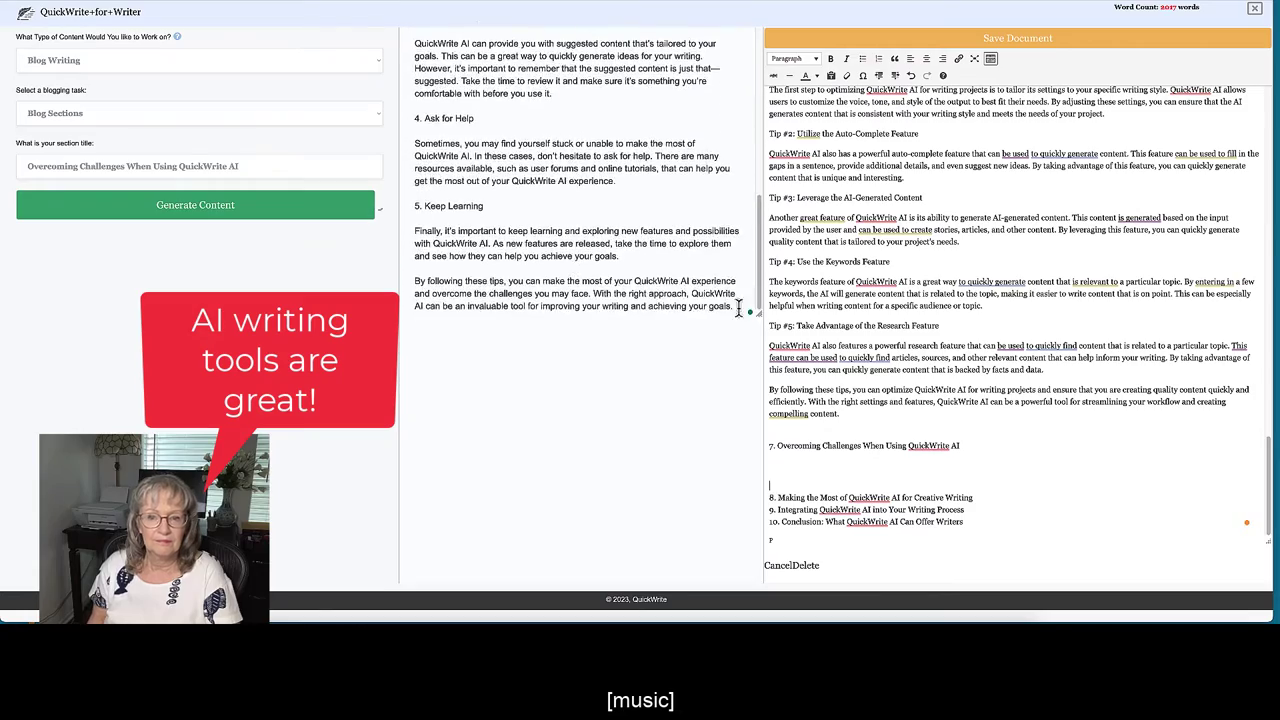
Step: Save the document and reselect Blog Writing as the content type
click(880, 42)
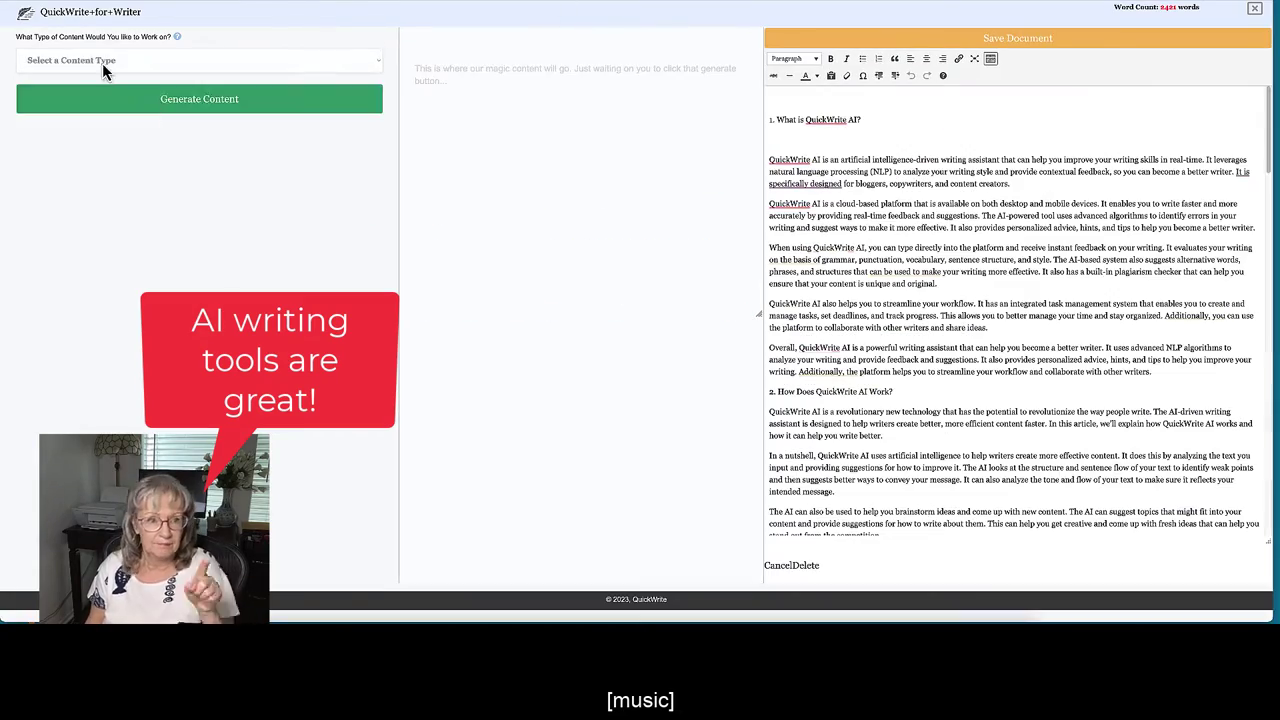
click(102, 60)
click(60, 110)
scroll(773, 505, down, 10)
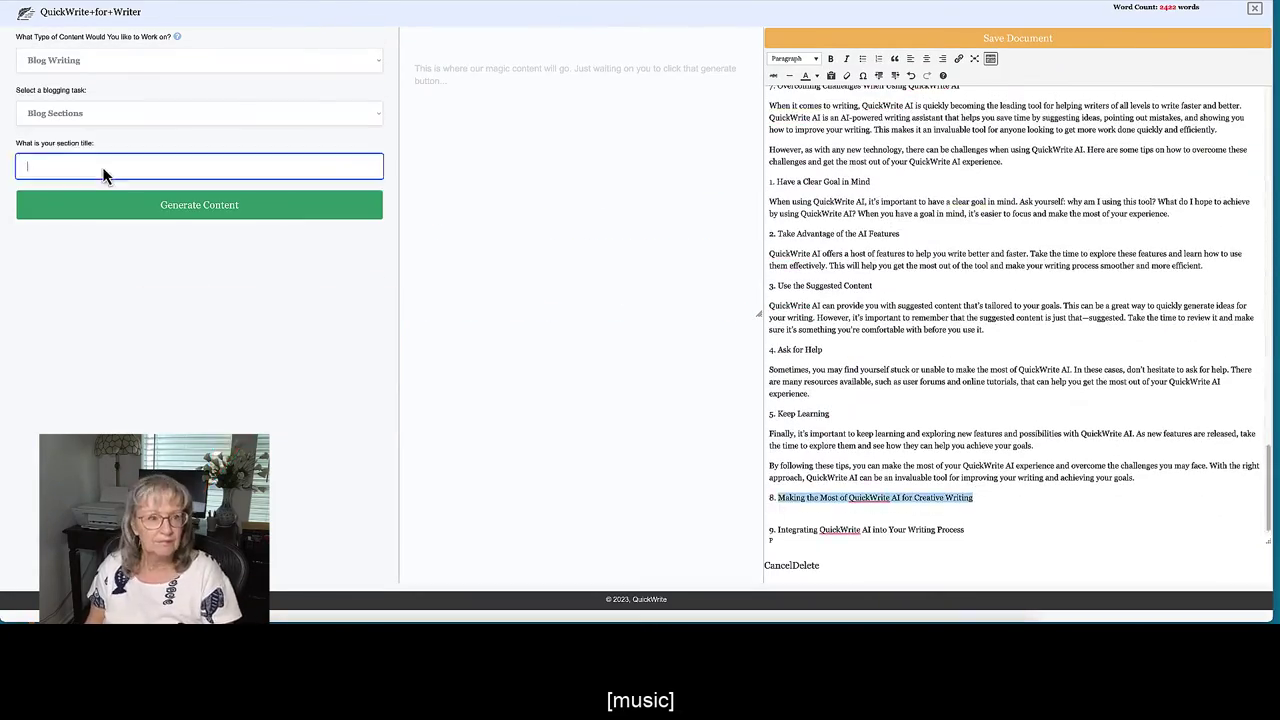
Step: Generate the Creative Writing section text and paste it under heading 8
triple_click(773, 497)
key(ctrl+c)
click(104, 166)
key(ctrl+v)
click(199, 205)
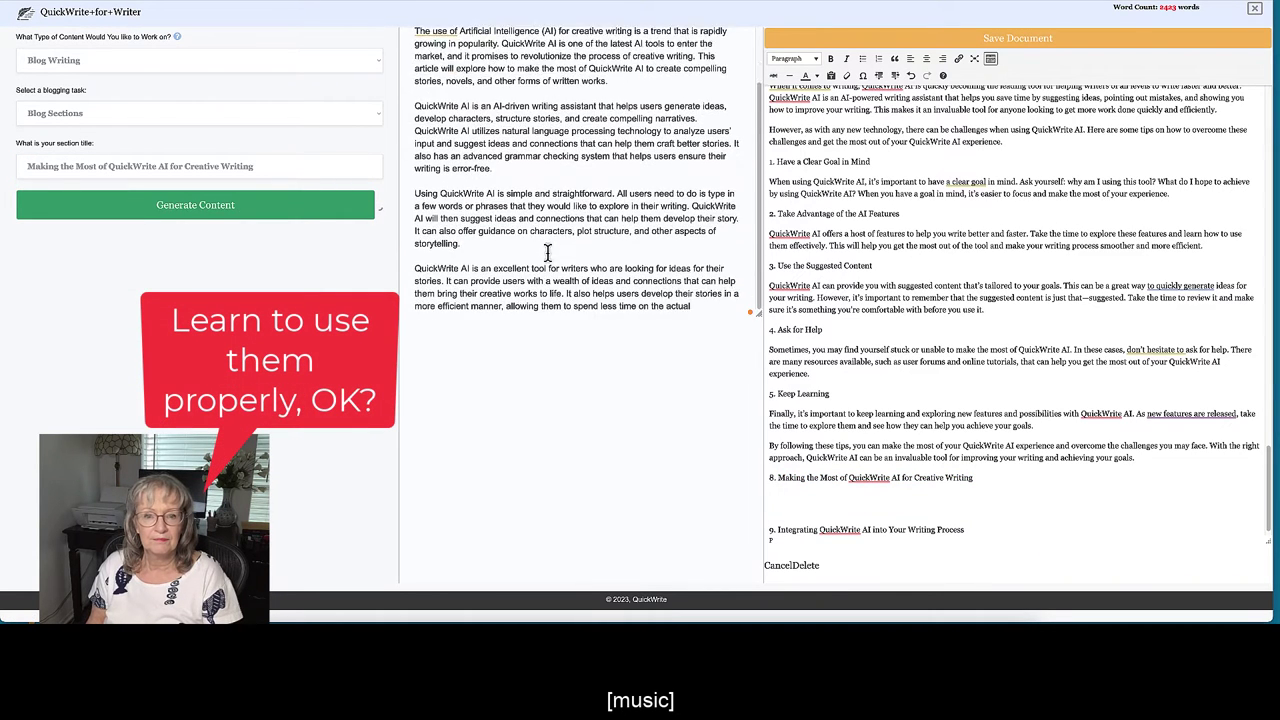
key(ctrl+v)
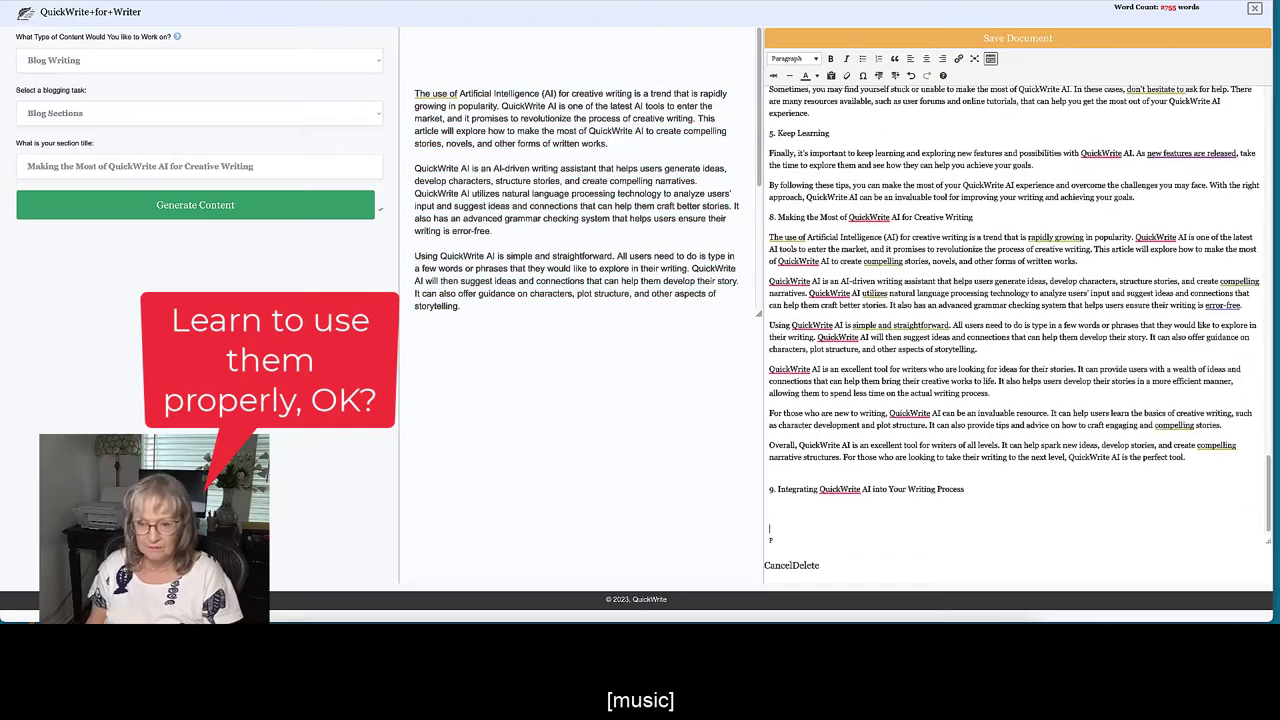
Step: Generate text on integrating QuickWrite AI and paste it under heading 9, reaching 3,064 words
drag(998, 490, 778, 490)
key(ctrl+c)
triple_click(104, 166)
key(ctrl+v)
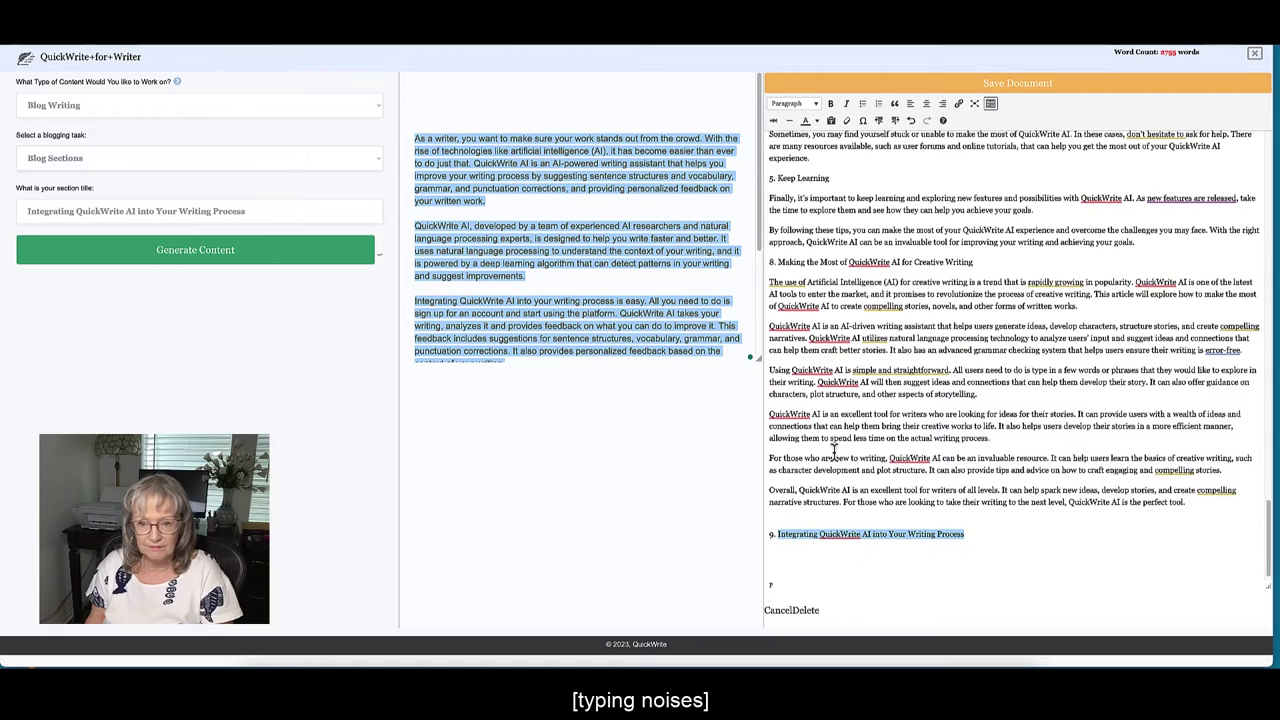
click(788, 552)
key(ctrl+v)
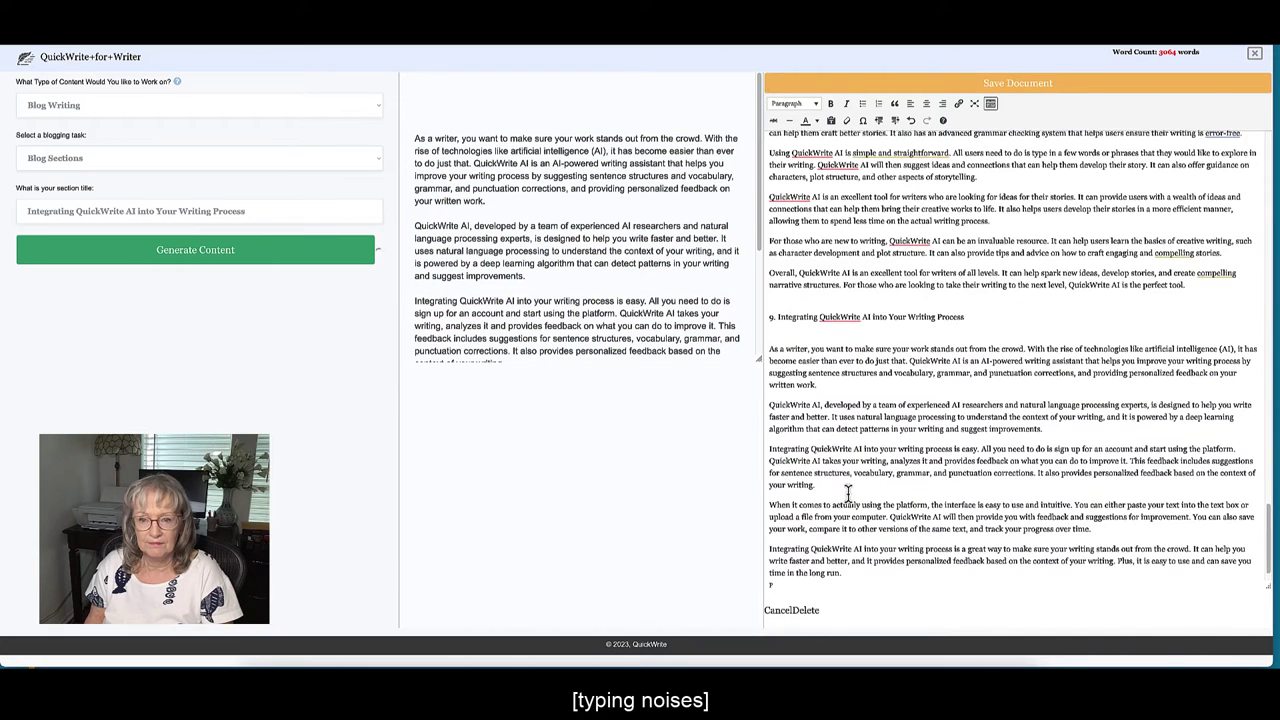
key(ctrl+v)
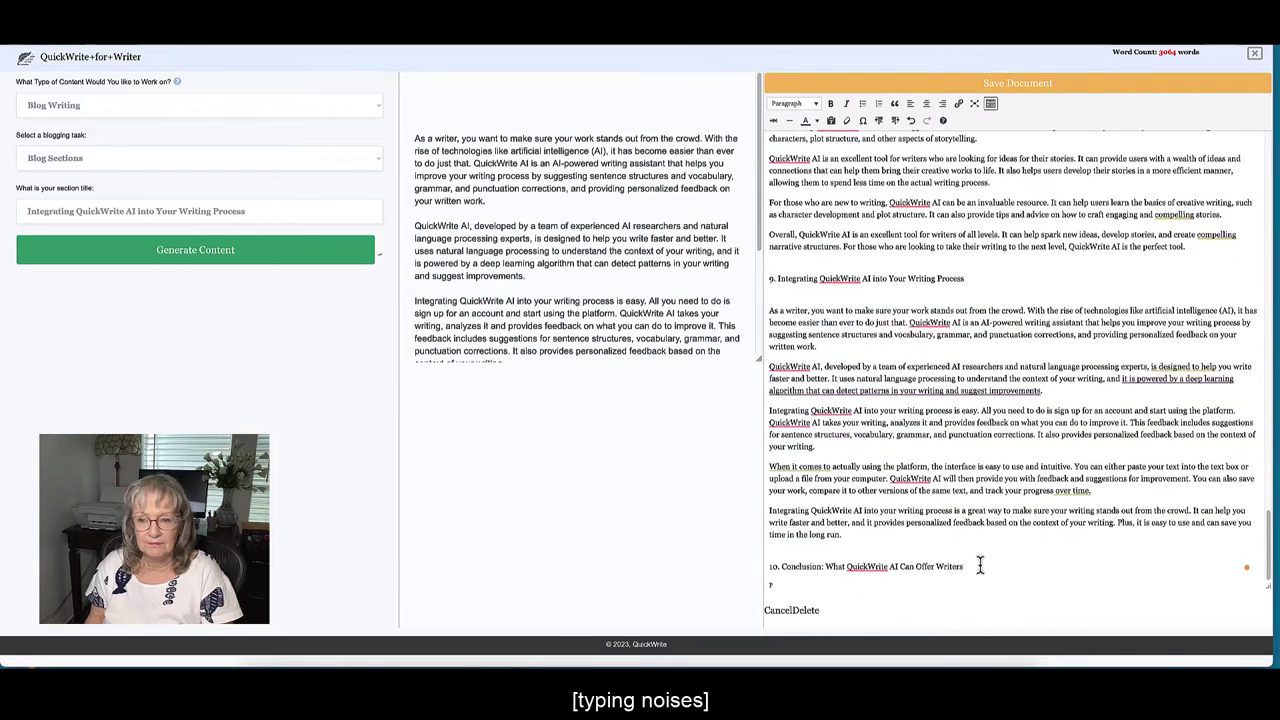
drag(980, 566, 781, 566)
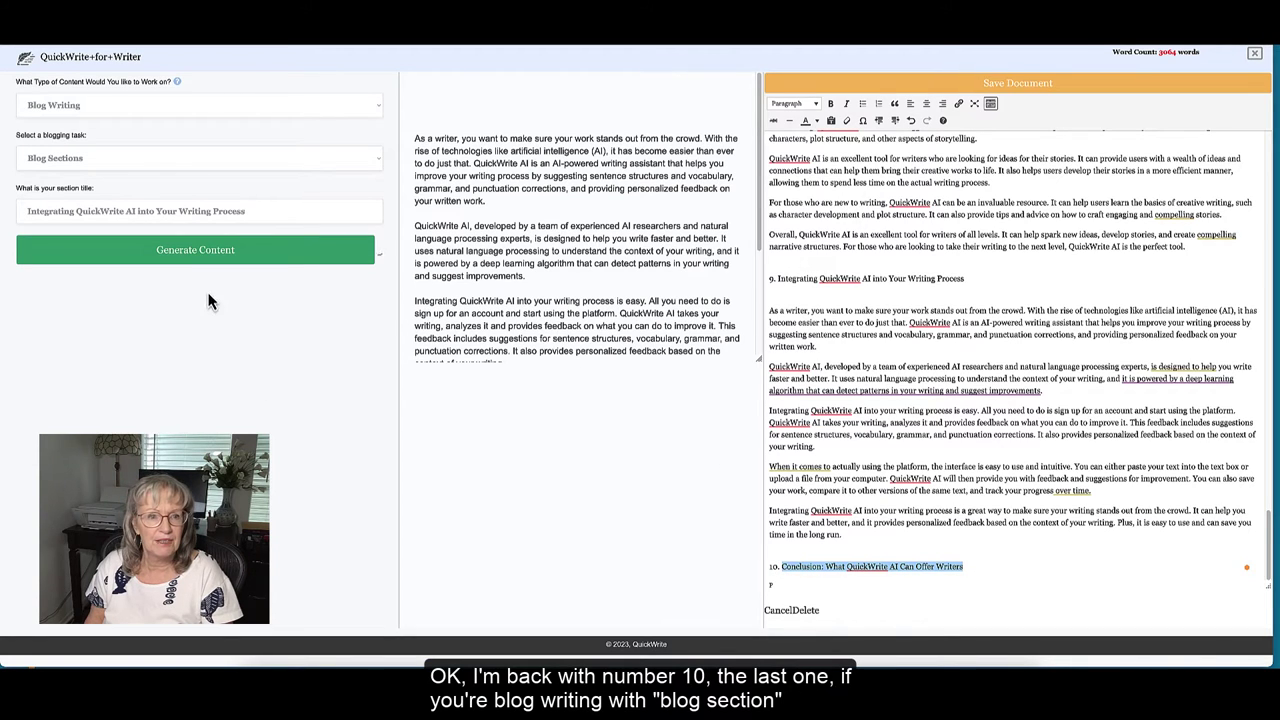
Step: Replace the section title with 'Conclusion: What QuickWrite AI Can Offer Writers' and generate its text
click(238, 211)
key(ctrl+a)
key(BackSpace)
key(ctrl+v)
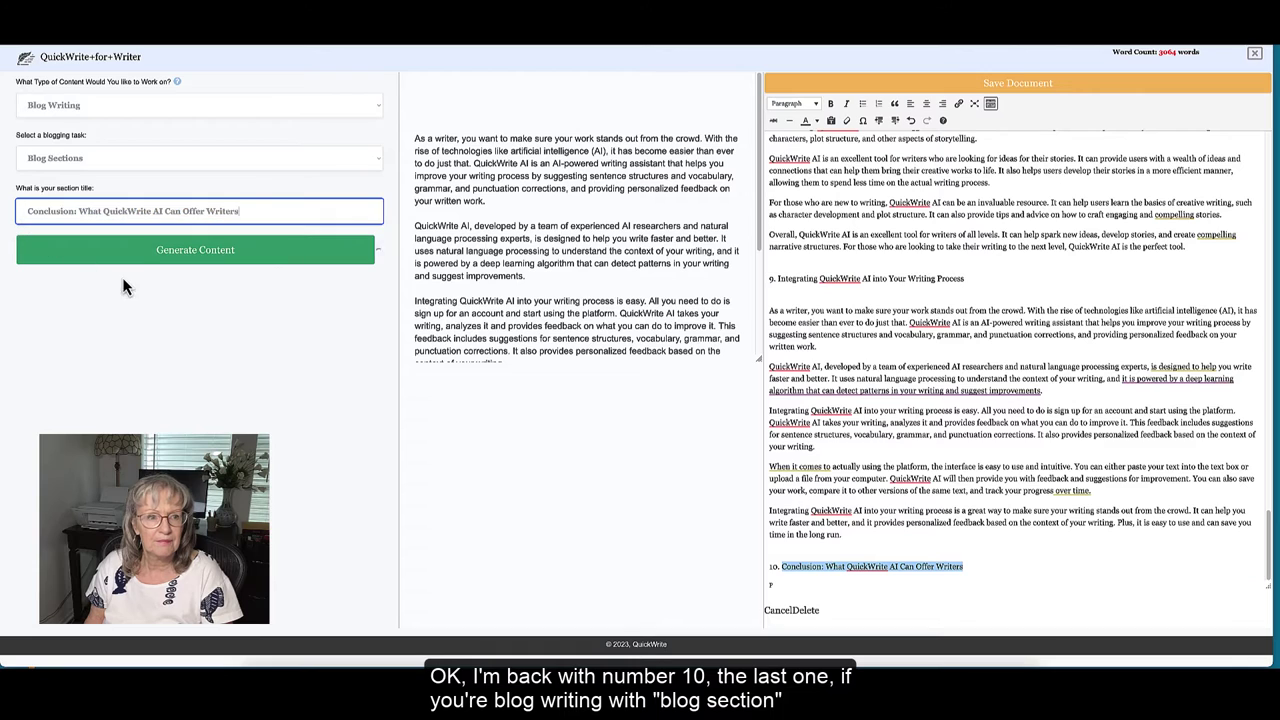
click(137, 257)
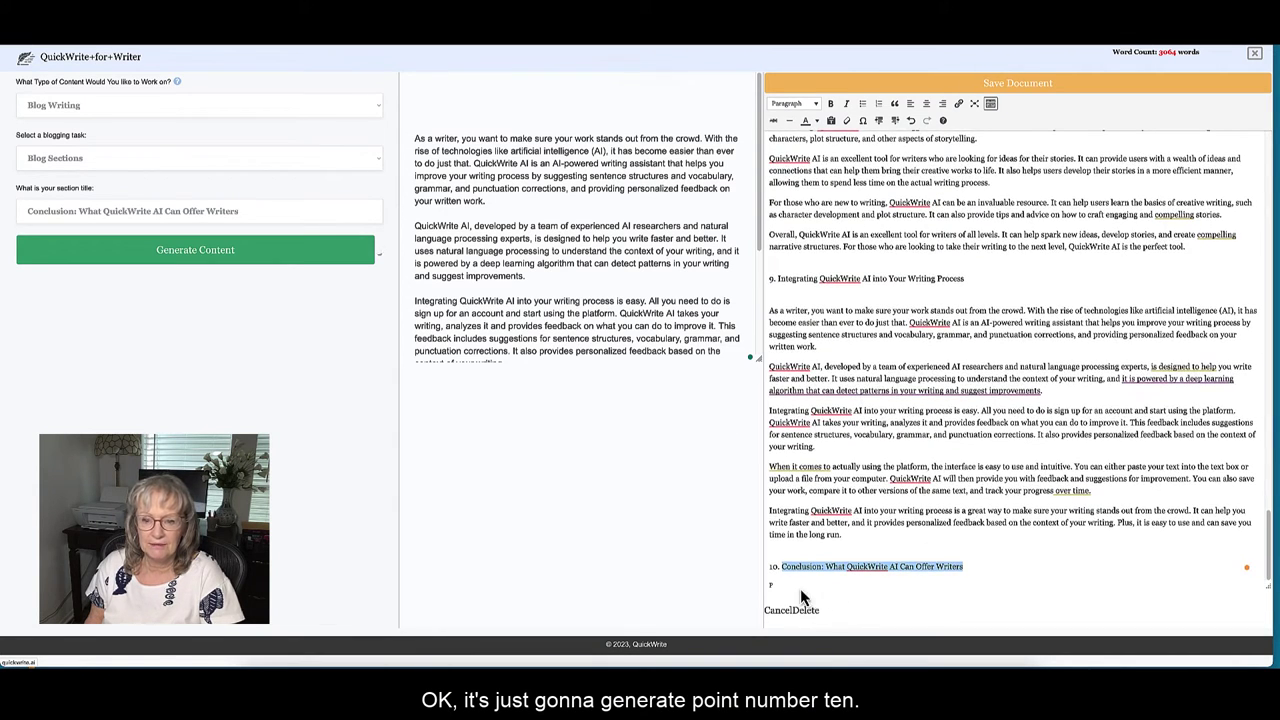
Step: Add a blank line under heading 10 in the document and dismiss the grammar suggestion
click(978, 567)
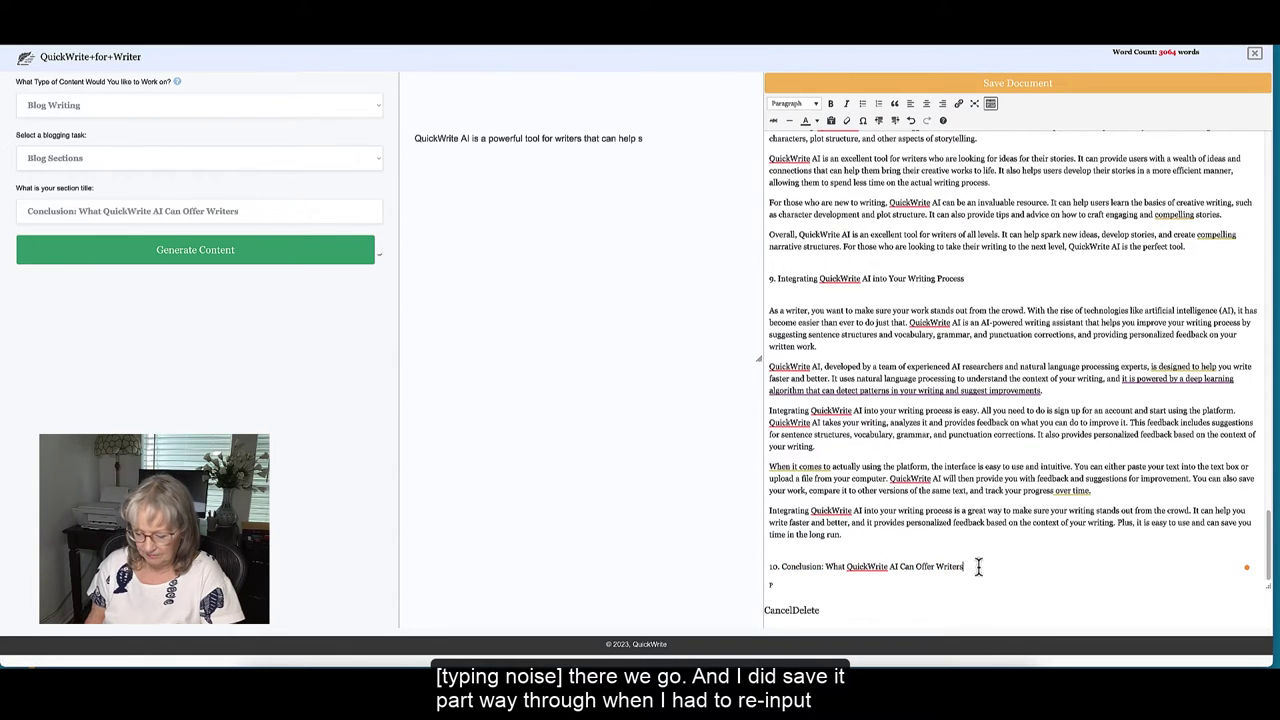
key(Return)
key(Return)
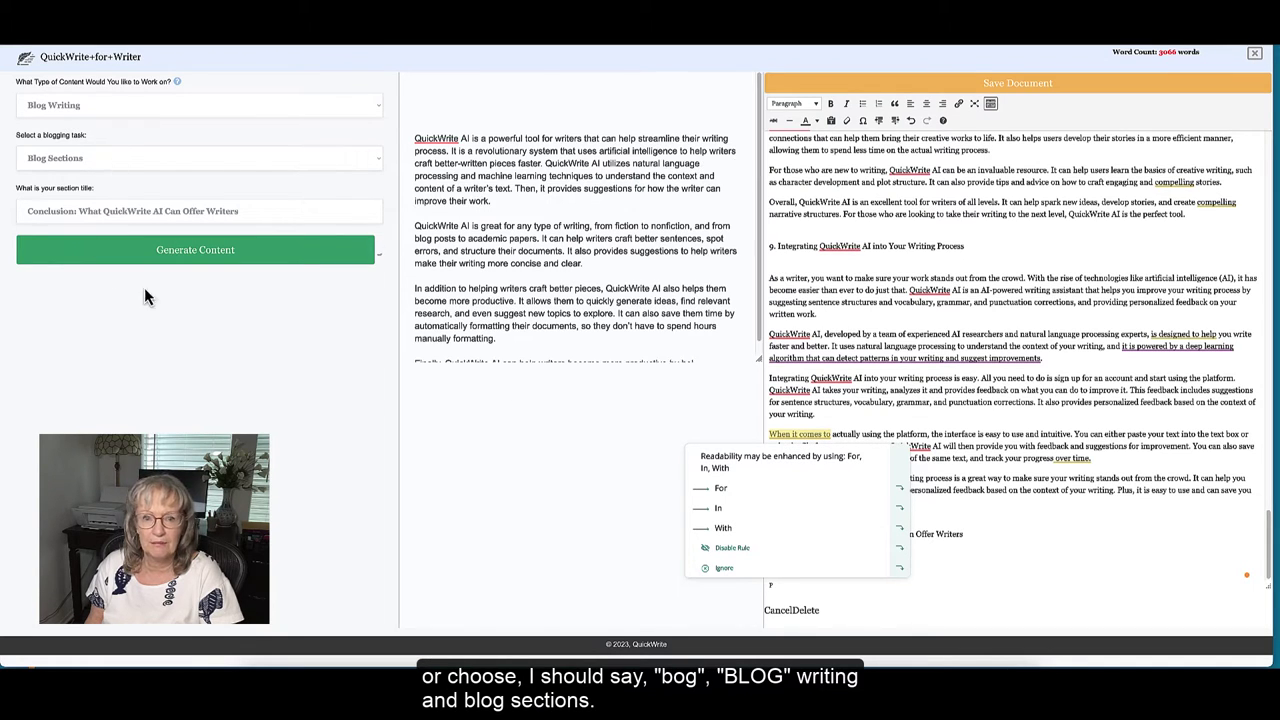
click(725, 570)
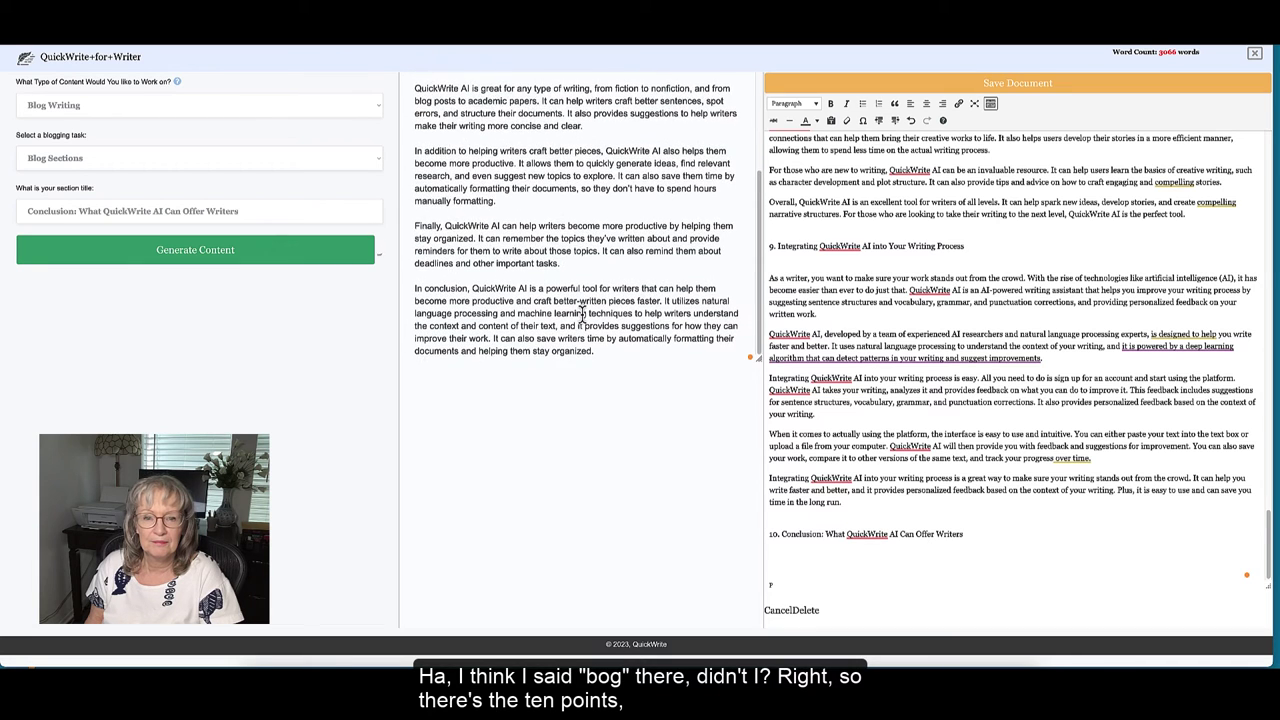
Step: Copy the generated conclusion text and paste it under the section 10 heading
drag(602, 353, 410, 141)
right_click(406, 138)
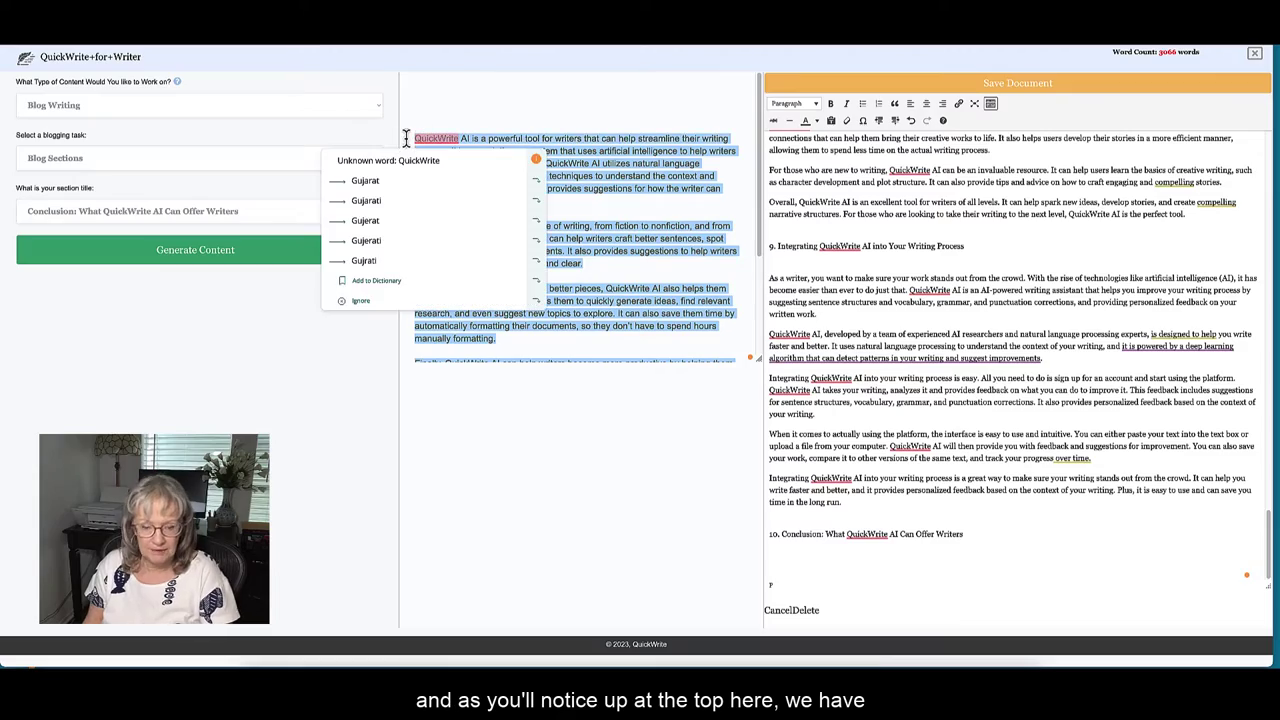
key(Escape)
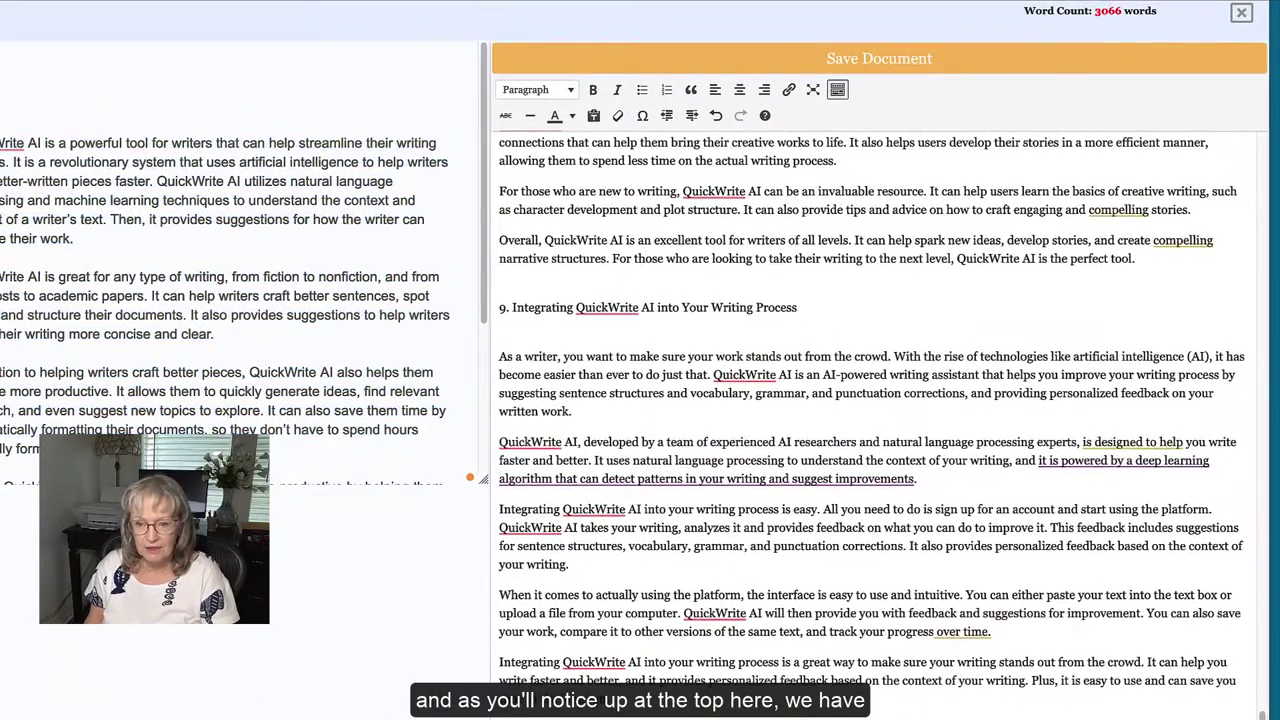
key(ctrl+v)
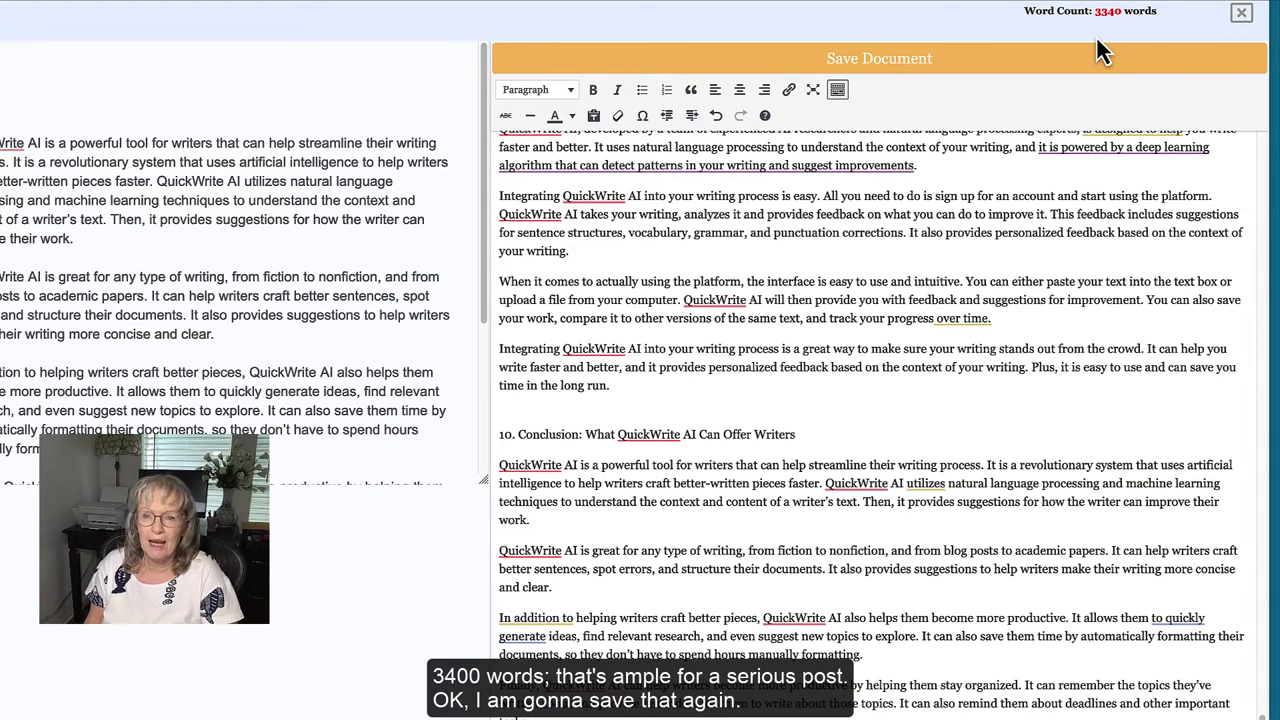
click(653, 434)
Step: Save the 3,340-word document
scroll(658, 376, up, 5)
scroll(658, 376, up, 15)
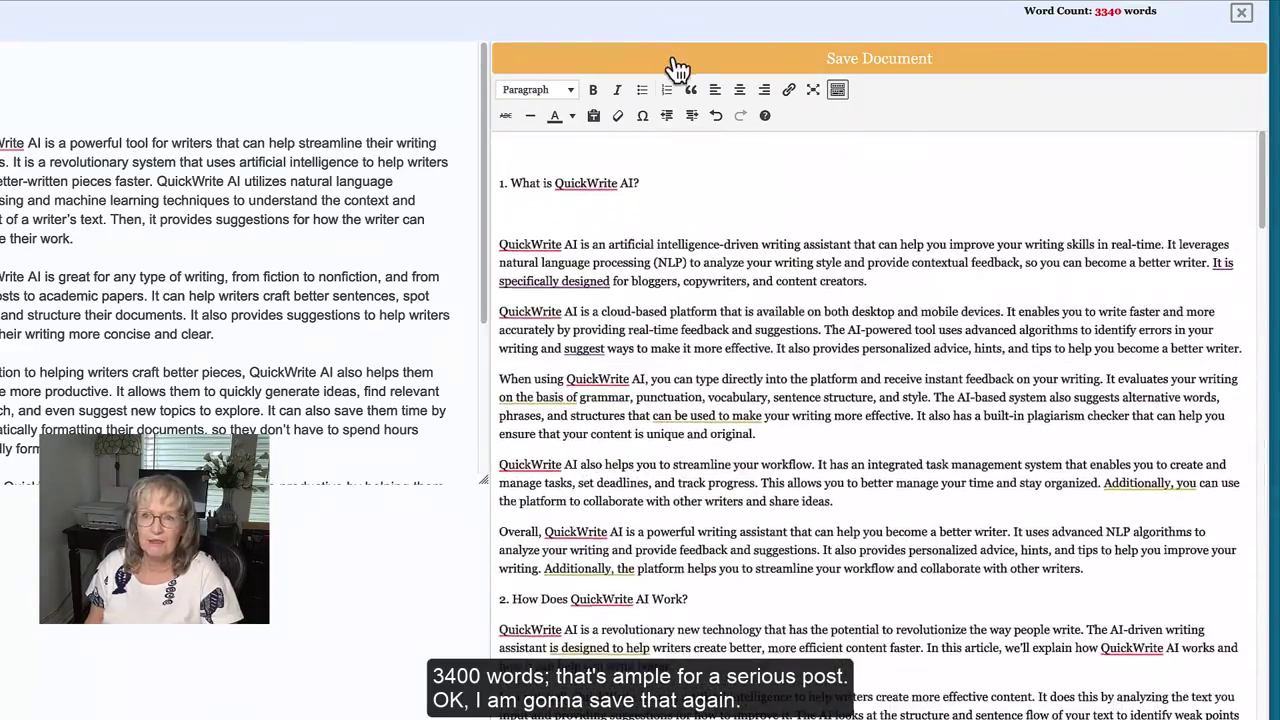
click(678, 64)
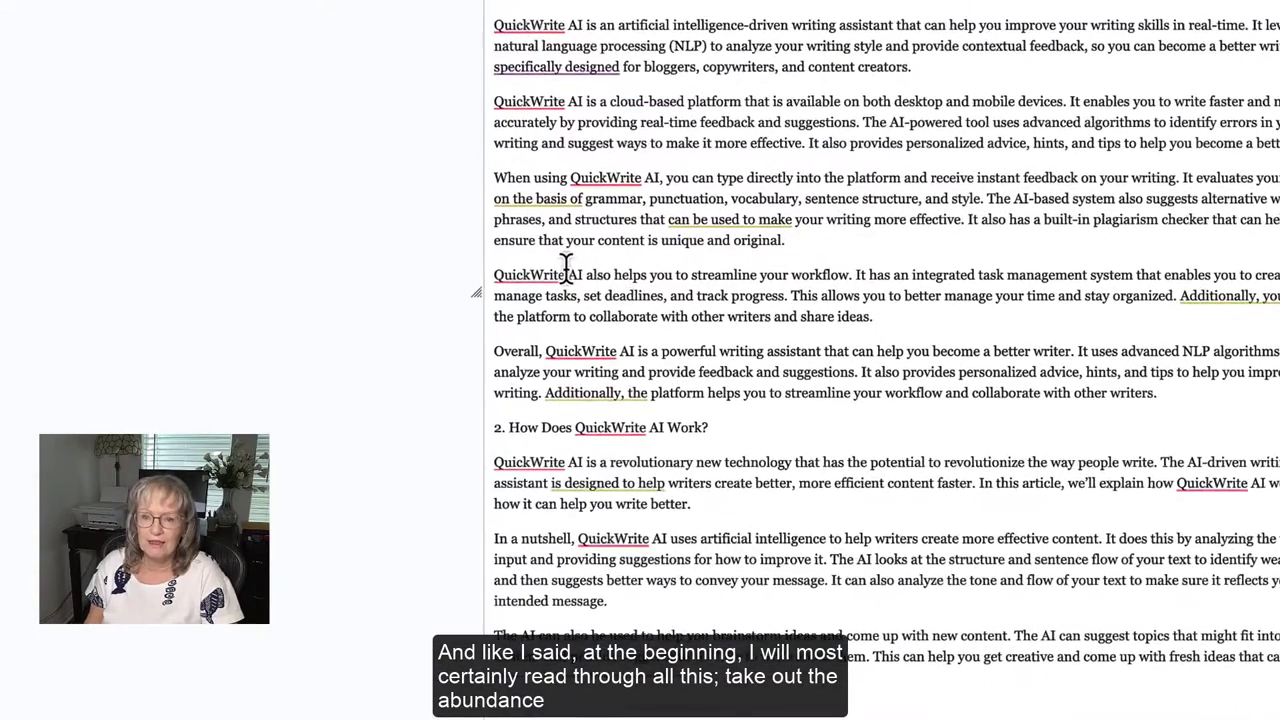
Step: Scroll down through the document, zoomed out slightly, to review the full blog draft
click(1005, 318)
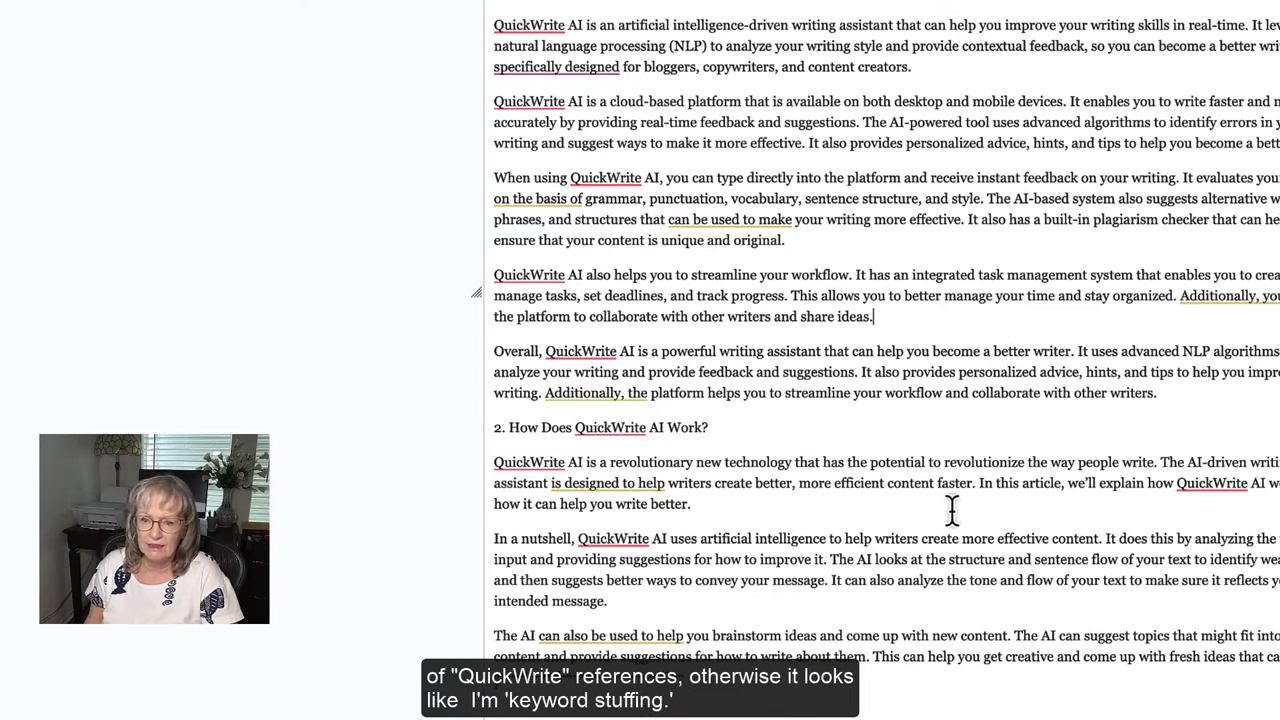
scroll(955, 508, down, 4)
scroll(952, 510, down, 2)
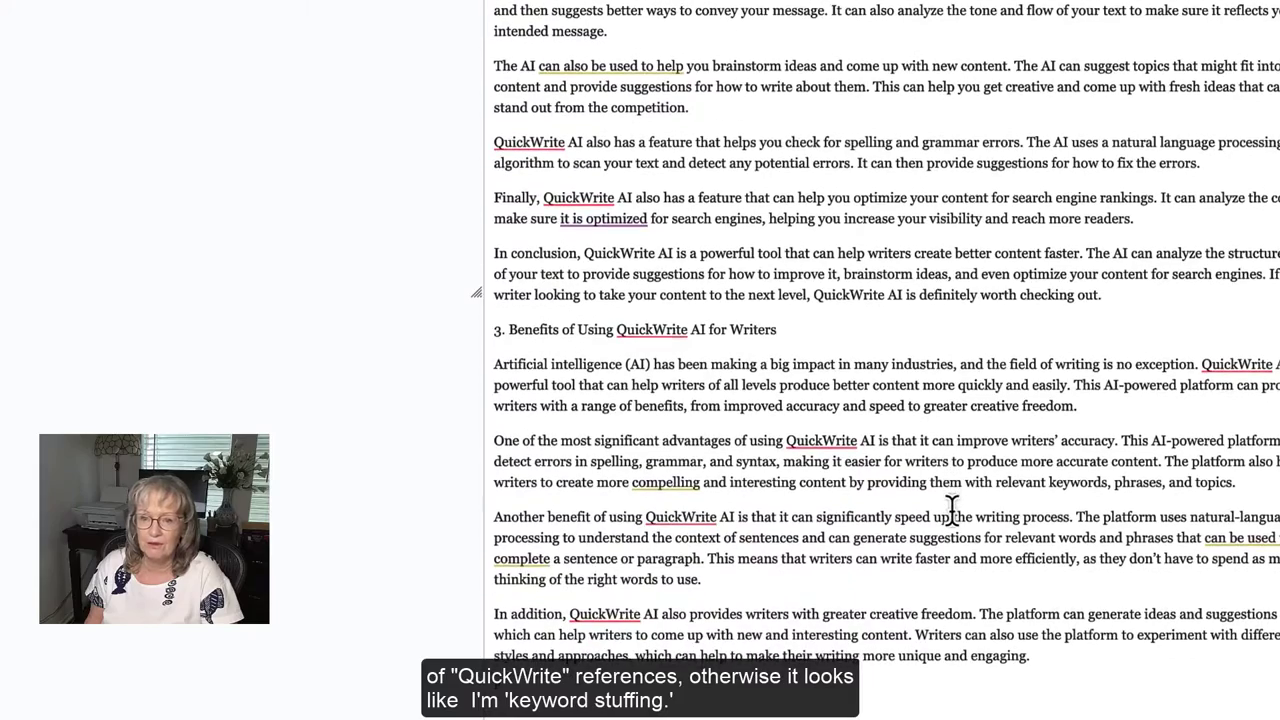
scroll(952, 508, down, 8)
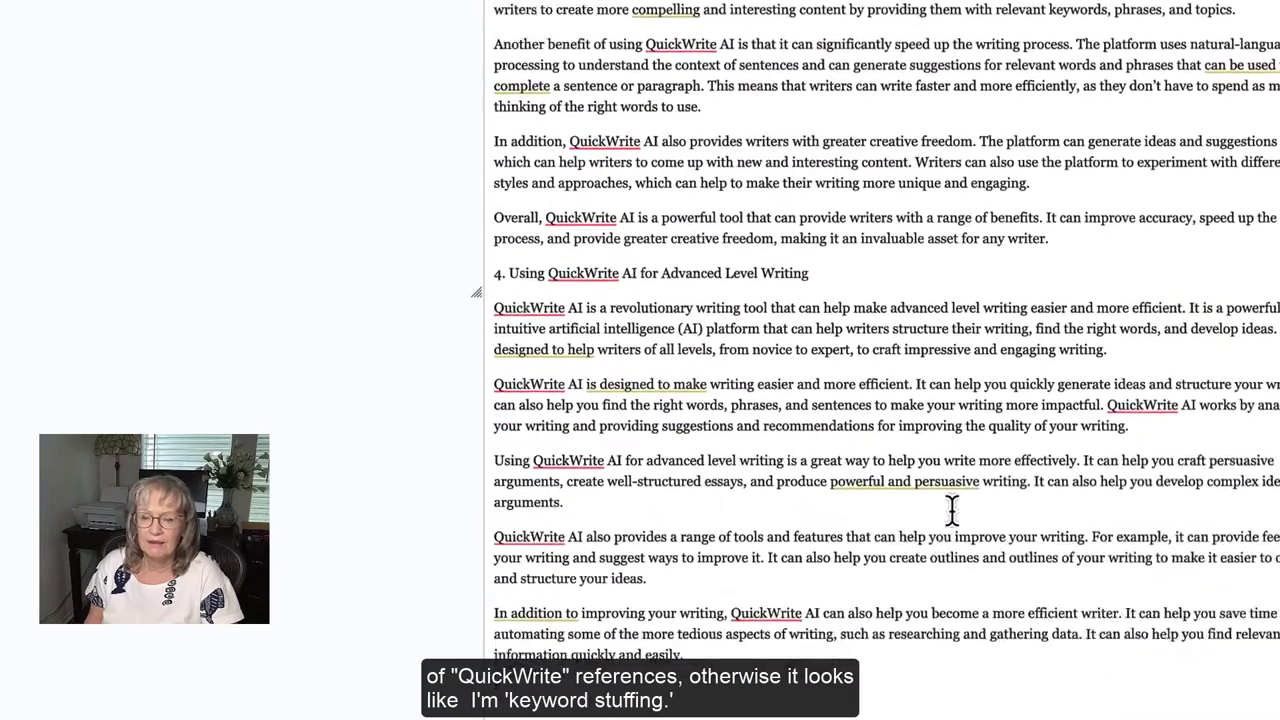
scroll(952, 510, down, 11)
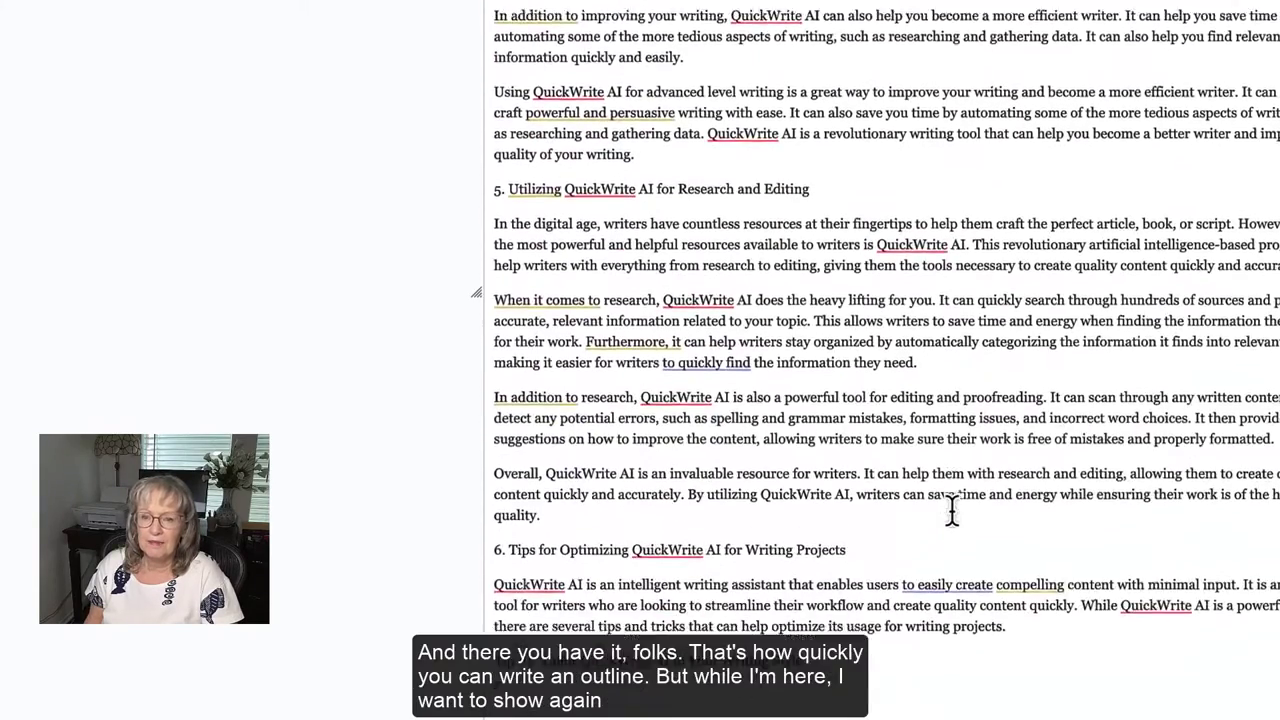
scroll(952, 510, down, 9)
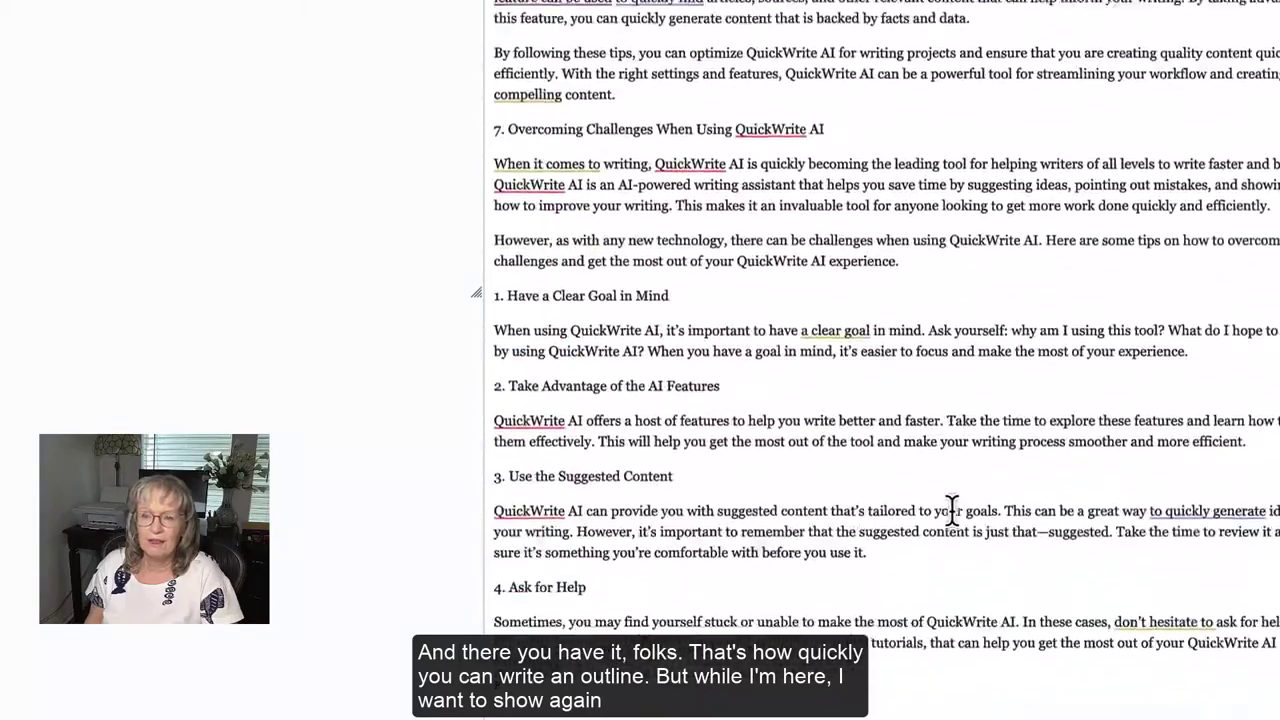
key(ctrl+minus)
scroll(966, 500, down, 10)
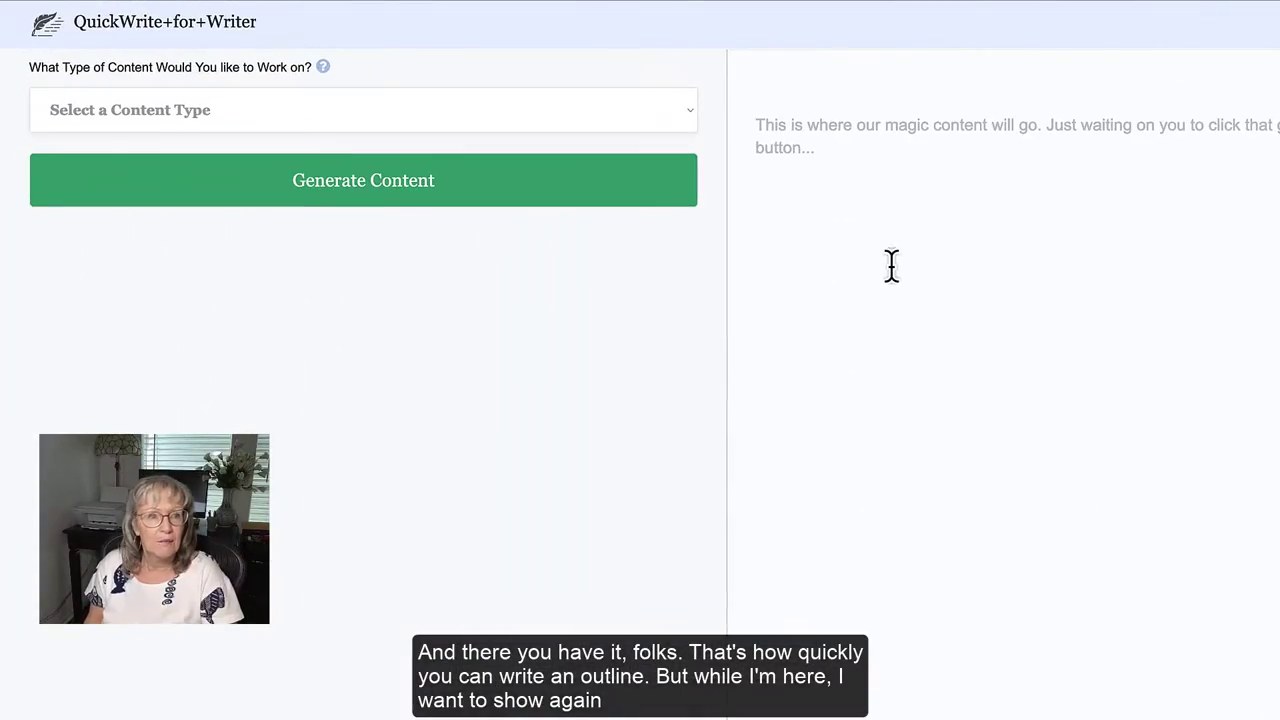
Step: Browse the 'What Type of Content' list, close it, and reopen it to pick a type
click(231, 107)
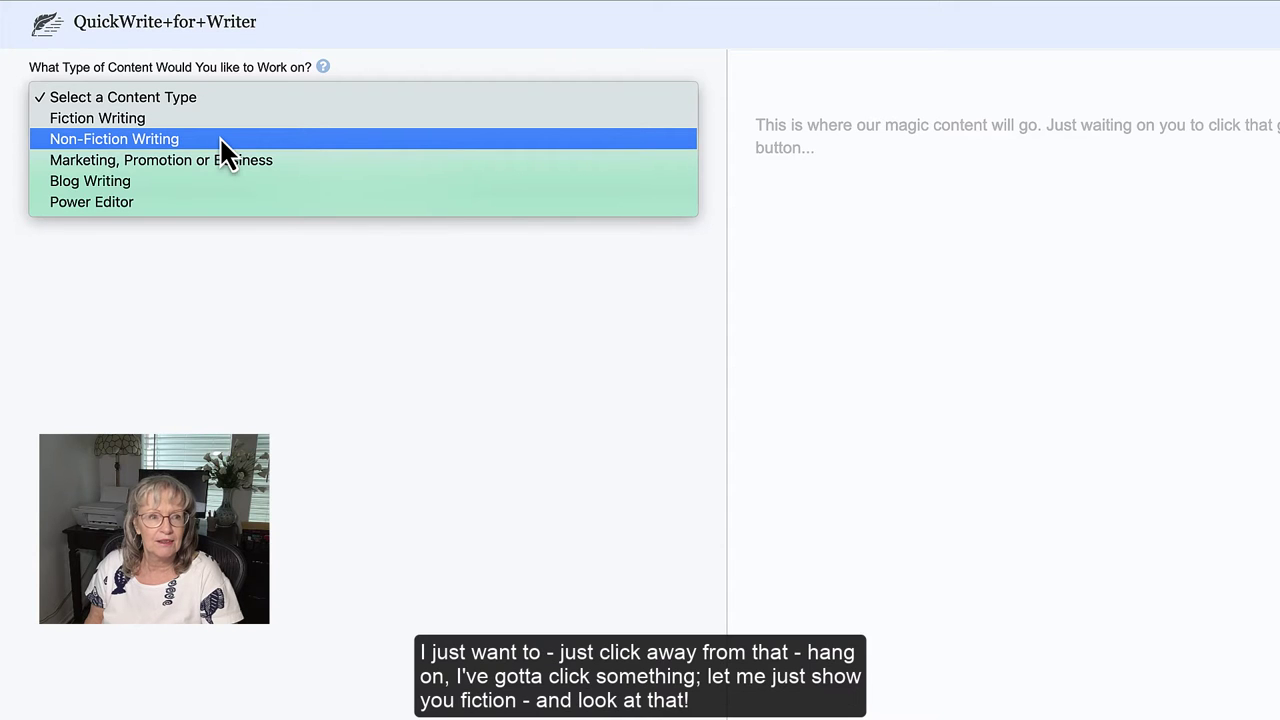
click(207, 296)
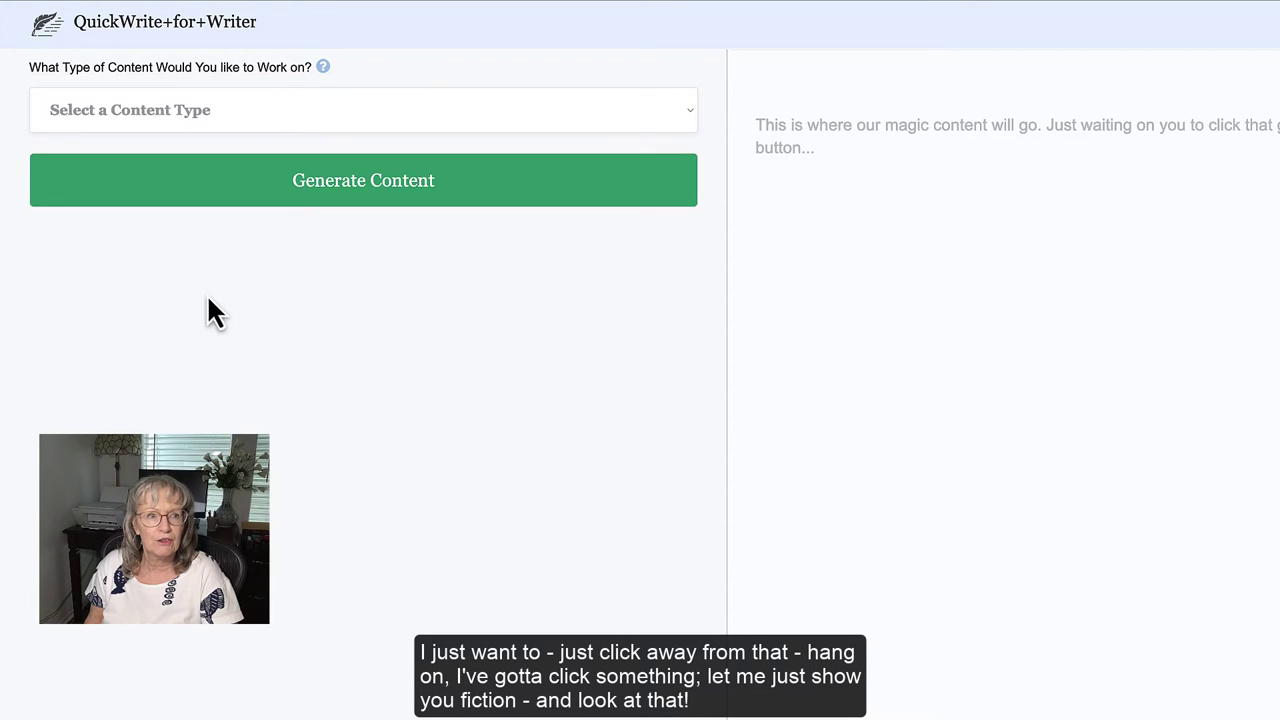
click(193, 112)
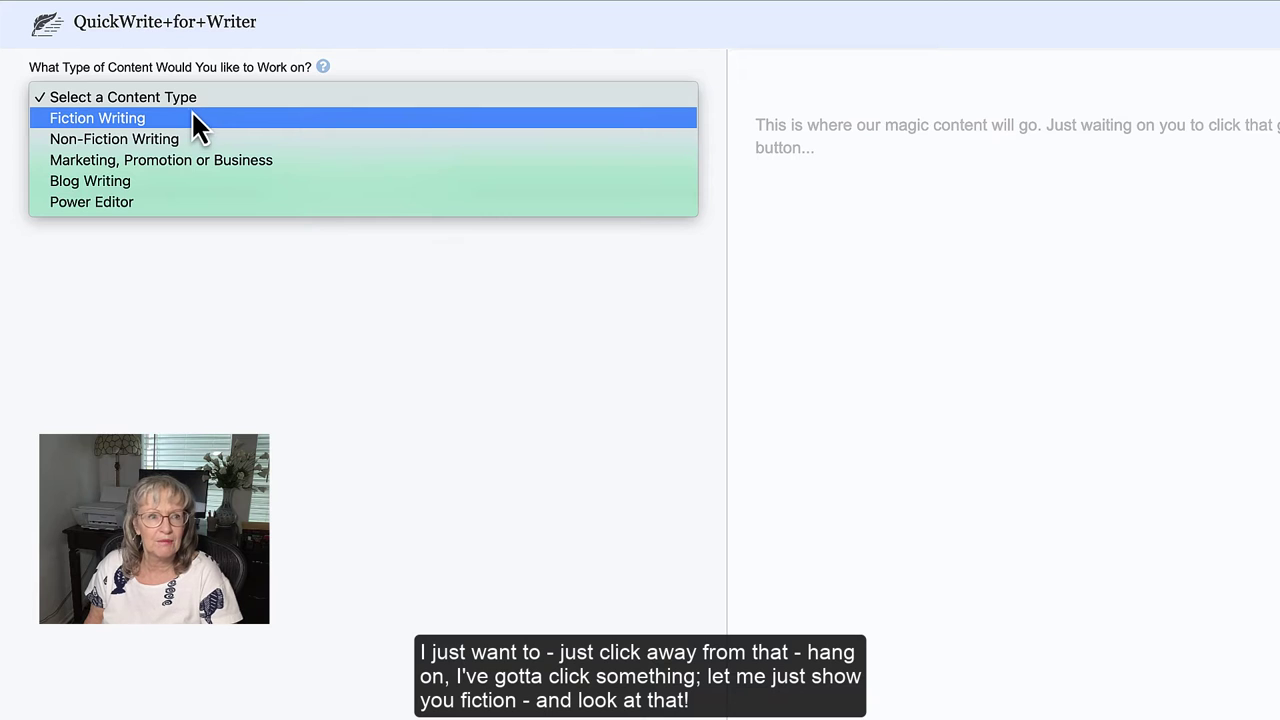
Step: Set the content type to Fiction Writing and the fiction project to Plot Suggestions
click(180, 119)
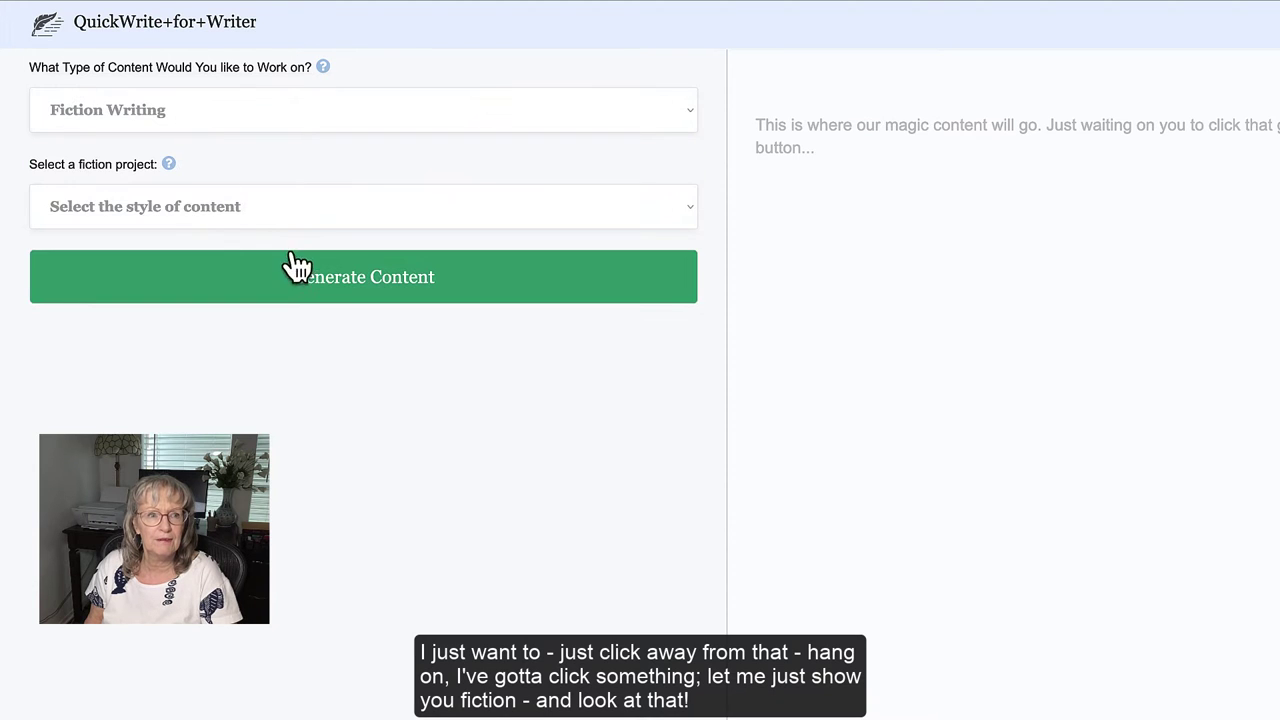
click(227, 205)
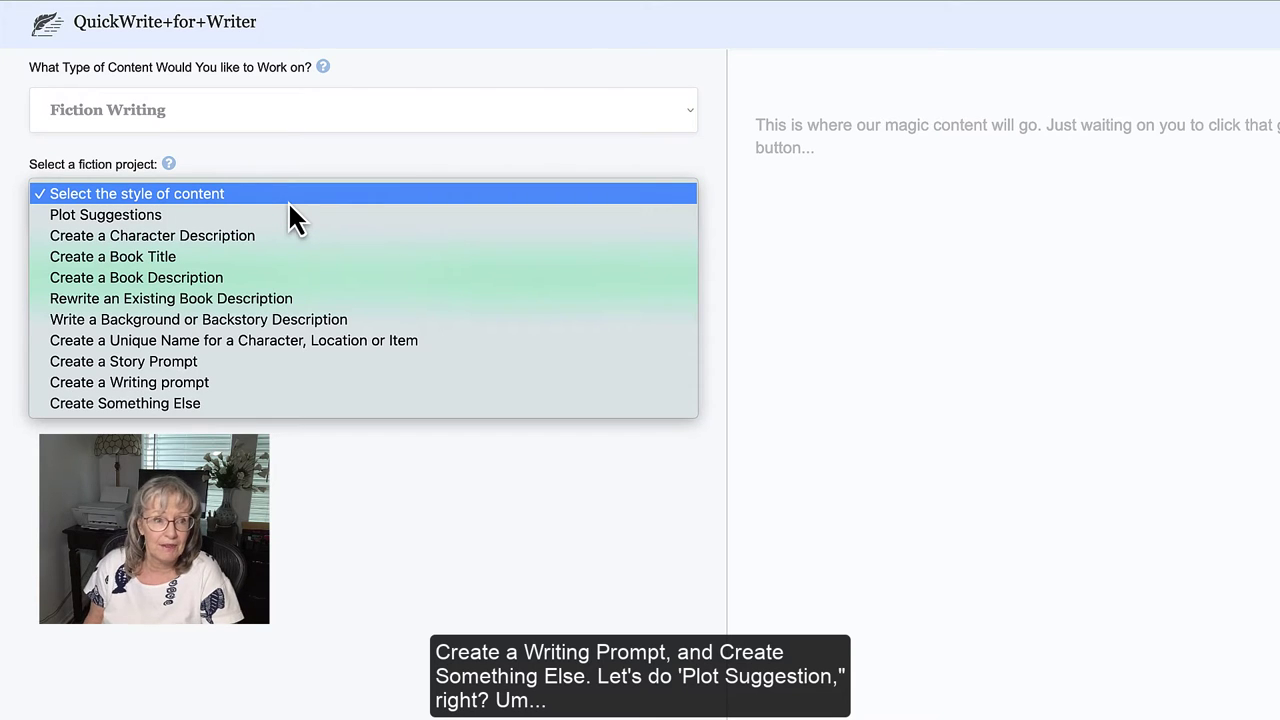
click(171, 224)
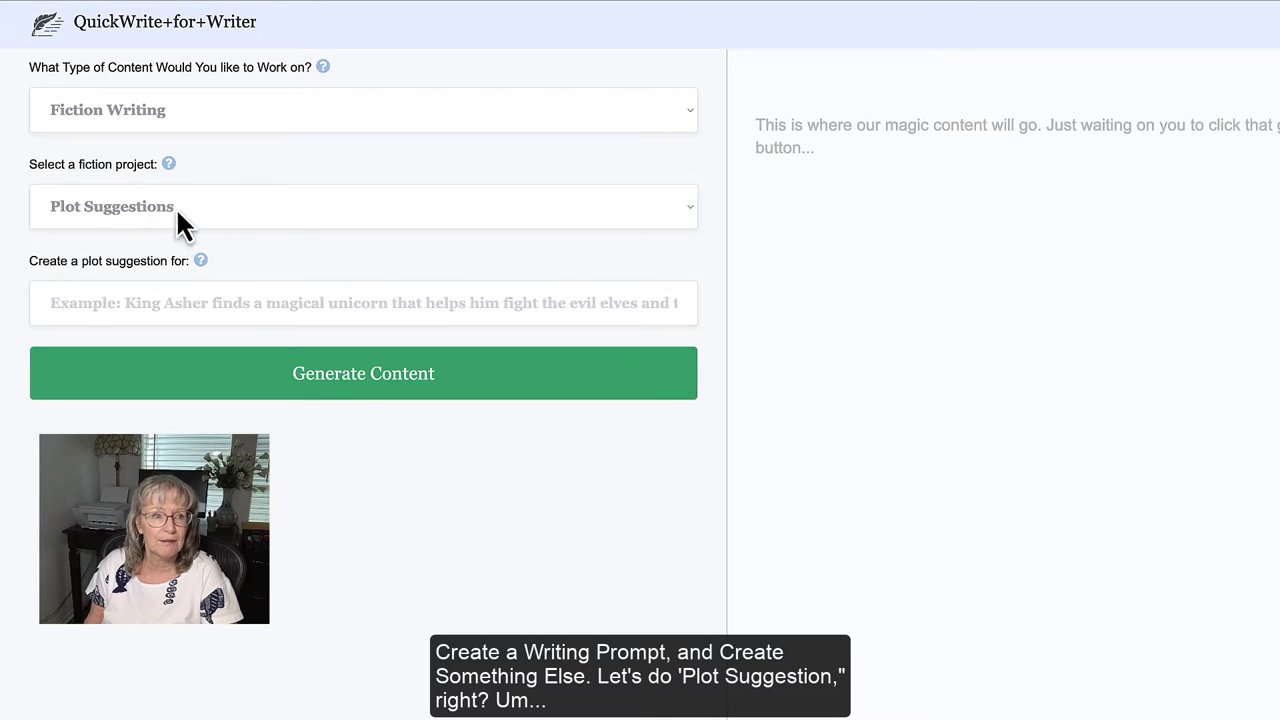
Step: Type the plot idea: Winston the pug dog makes friends with Big-Bo, a pink fuzzy dog toy from the second-hand store
click(140, 305)
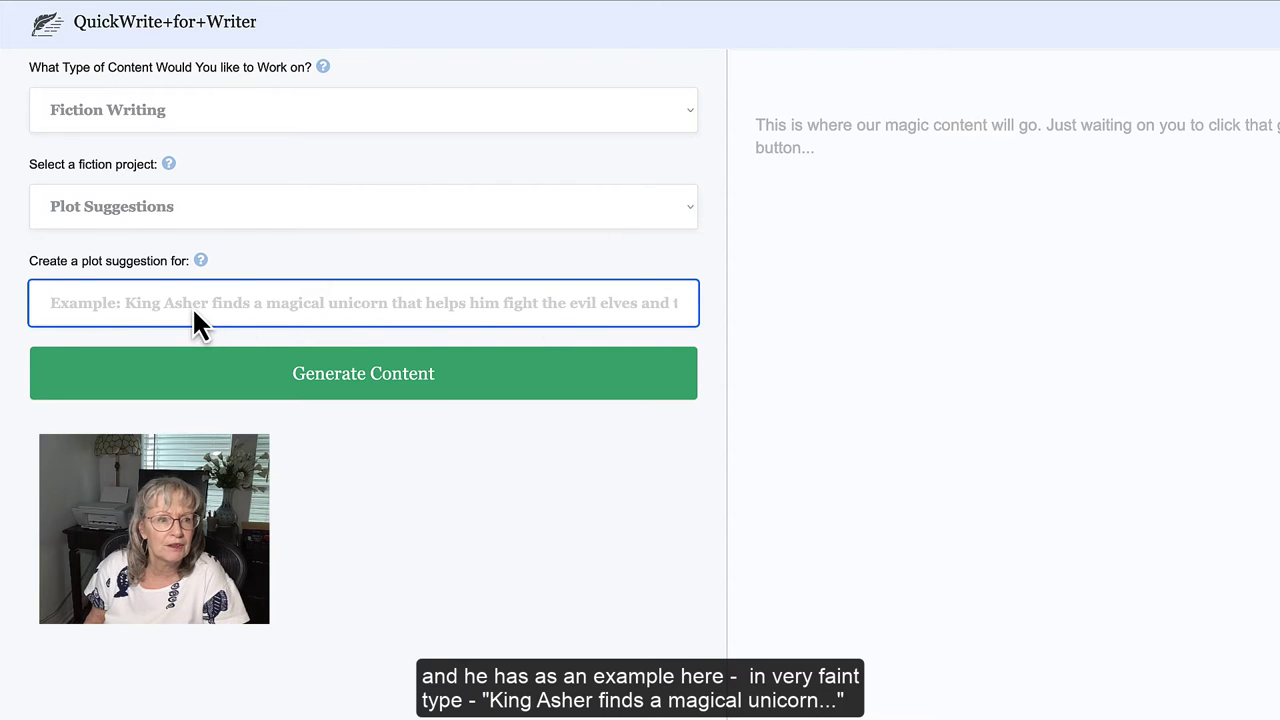
text(Sta)
key(BackSpace)
key(BackSpace)
key(BackSpace)
text(Wio)
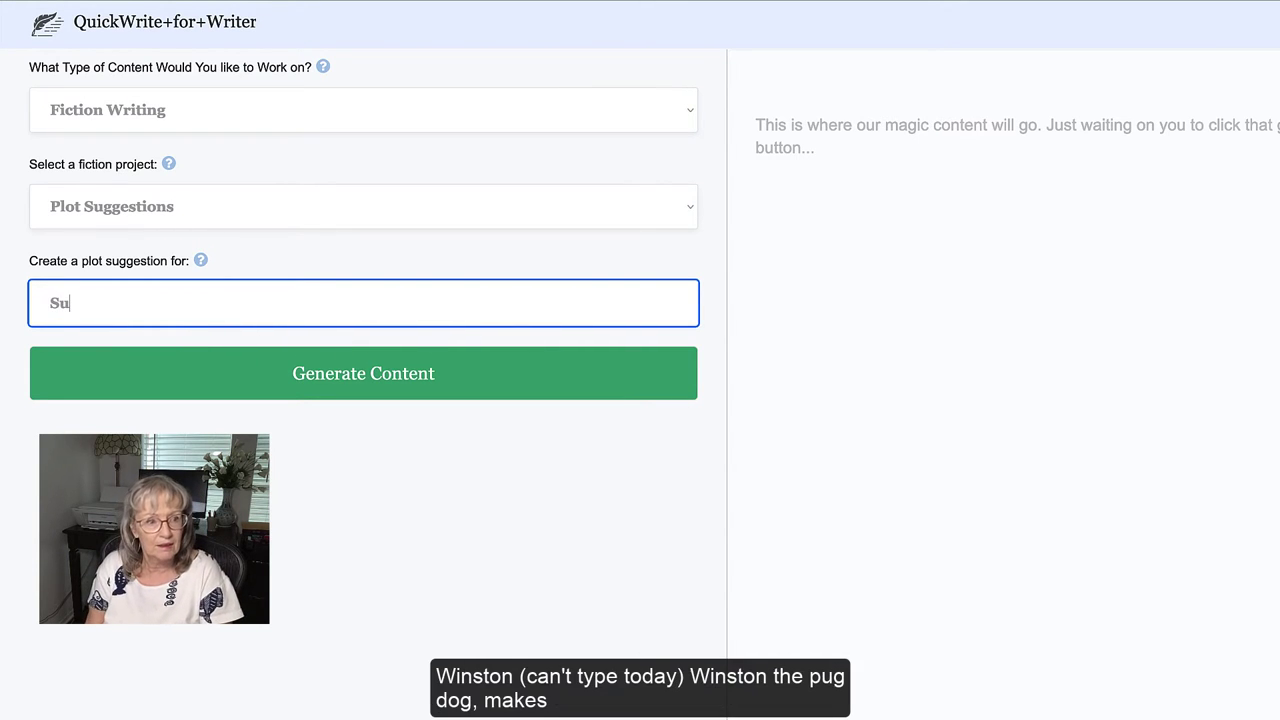
key(BackSpace)
text(nston)
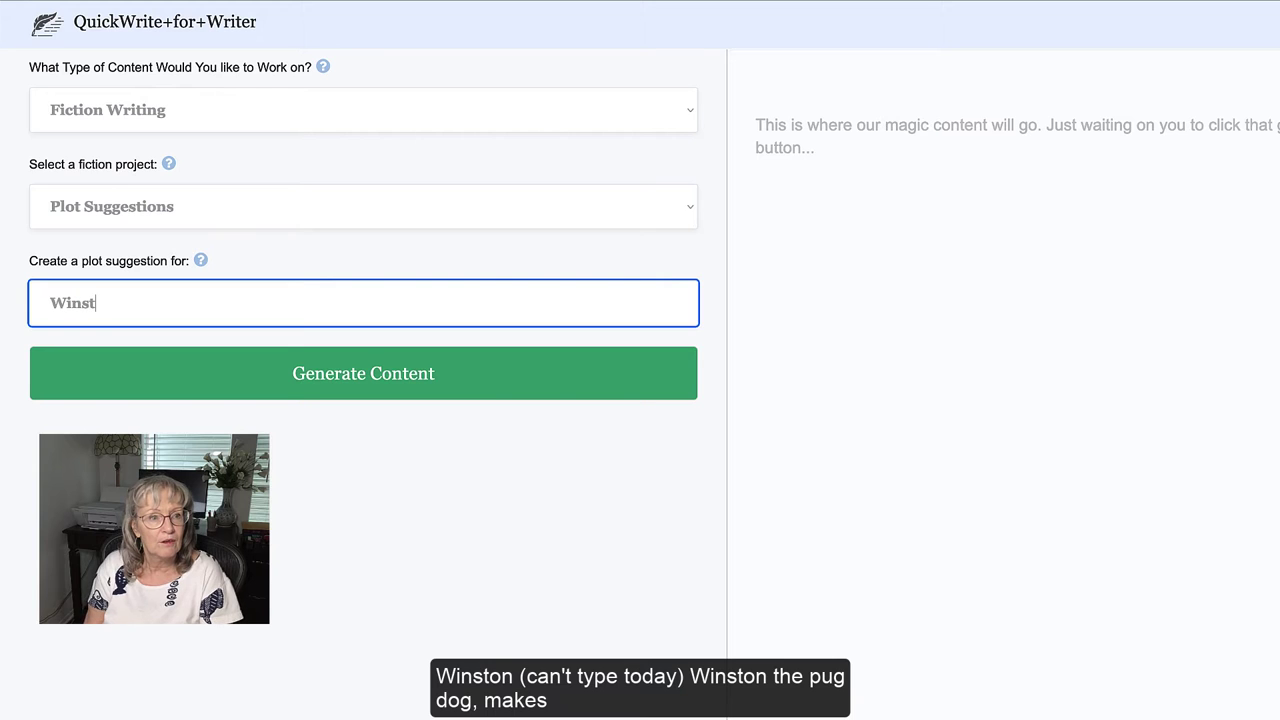
key(BackSpace)
key(BackSpace)
text(pn)
key(BackSpace)
key(BackSpace)
text(on the )
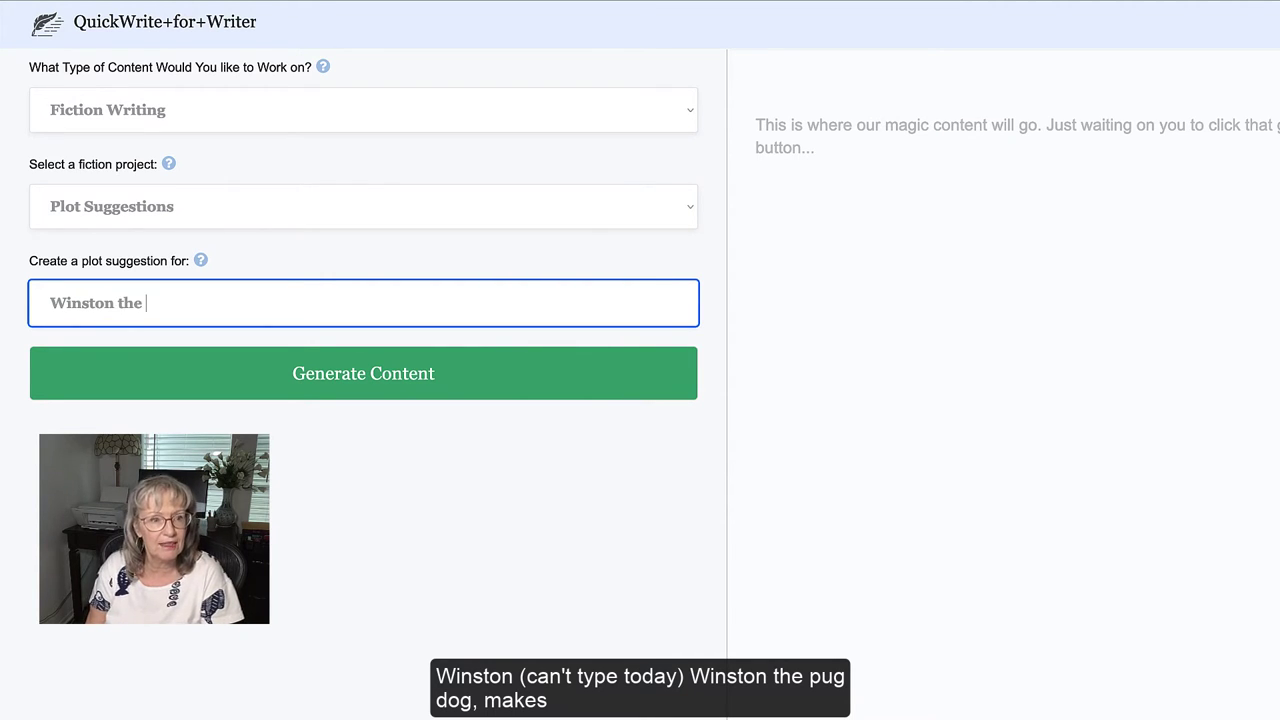
text(pug do)
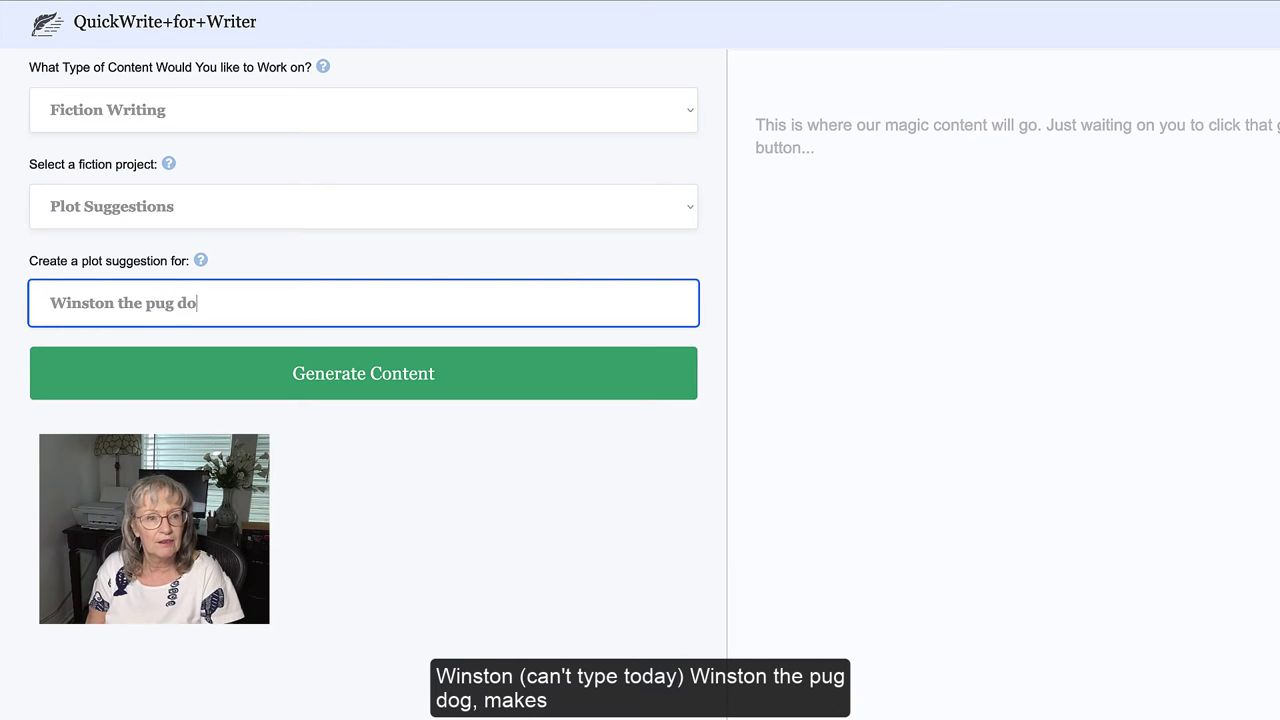
text(g, makes fr)
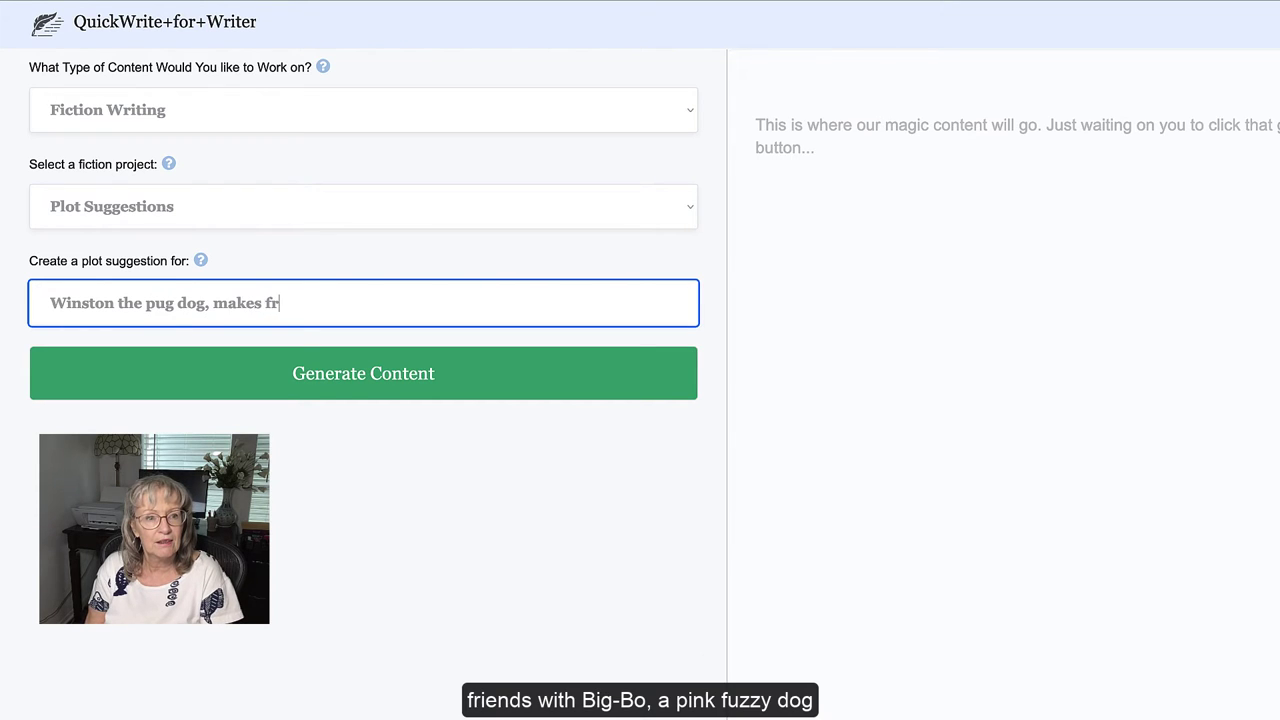
text(iends with Big)
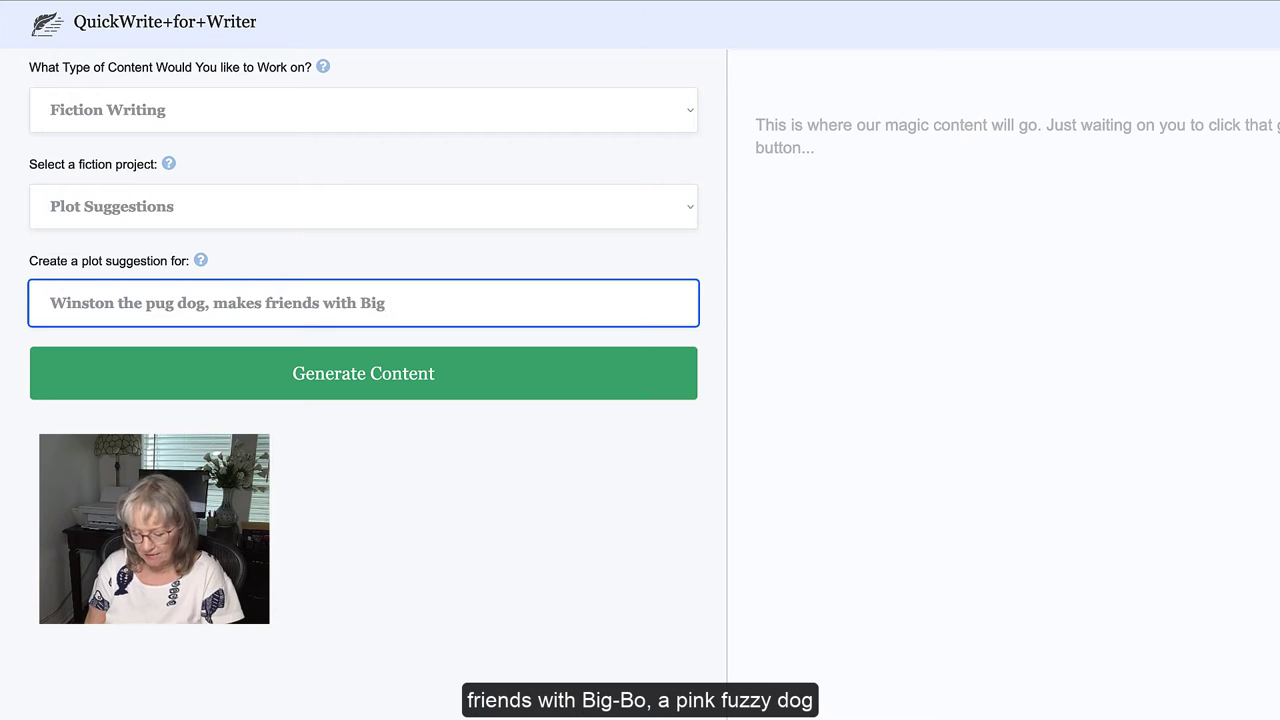
text(-Bo)
text( - a pin)
key(BackSpace)
text(nk fuzzy dog toy he found at the )
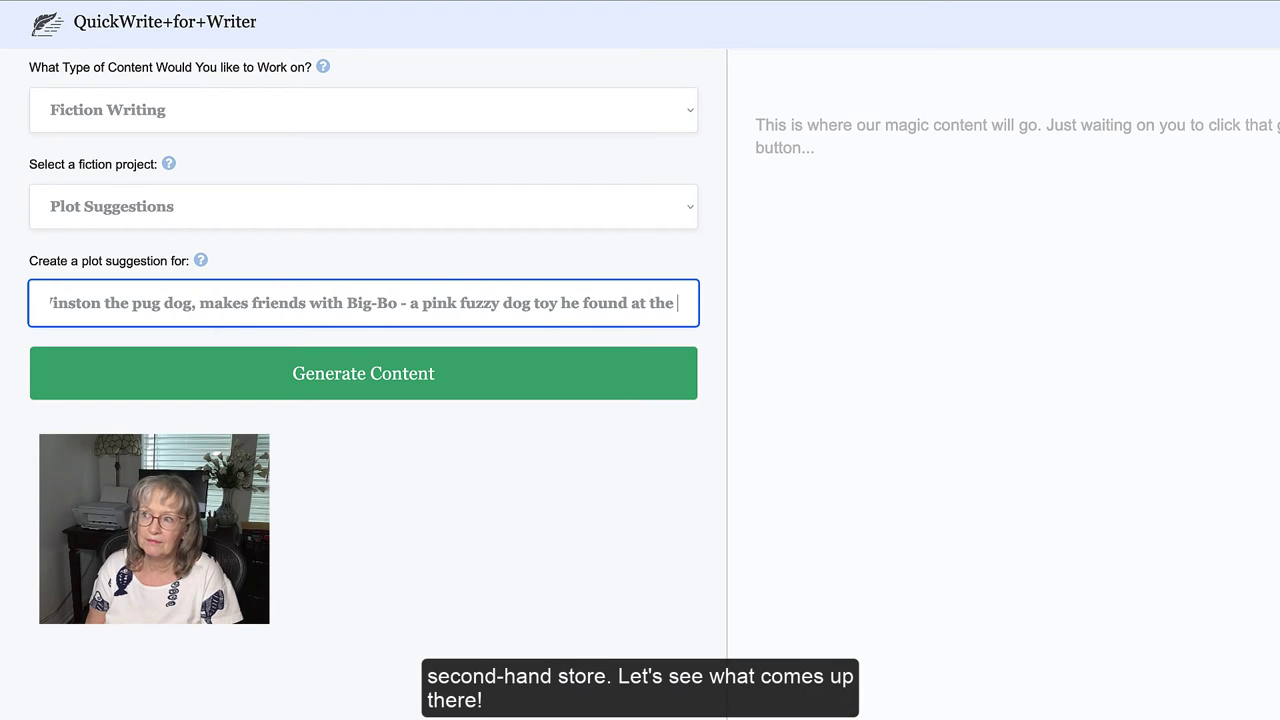
text(second)
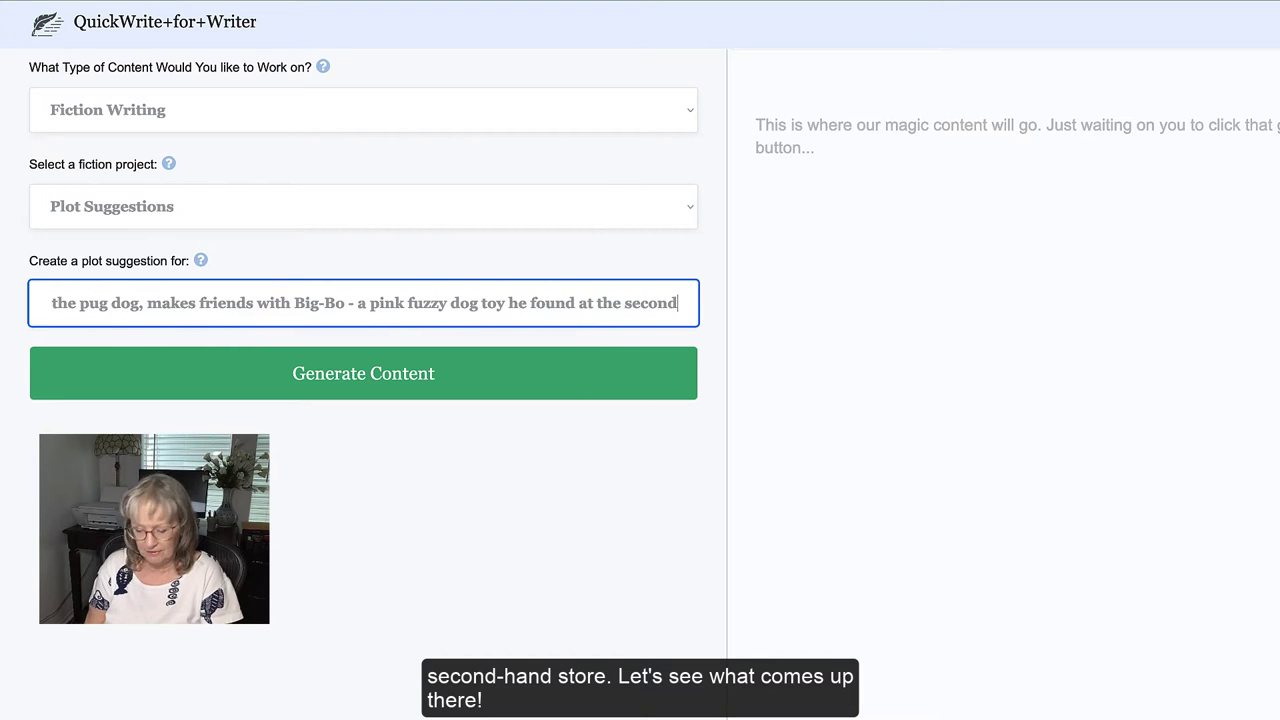
text(-hand store)
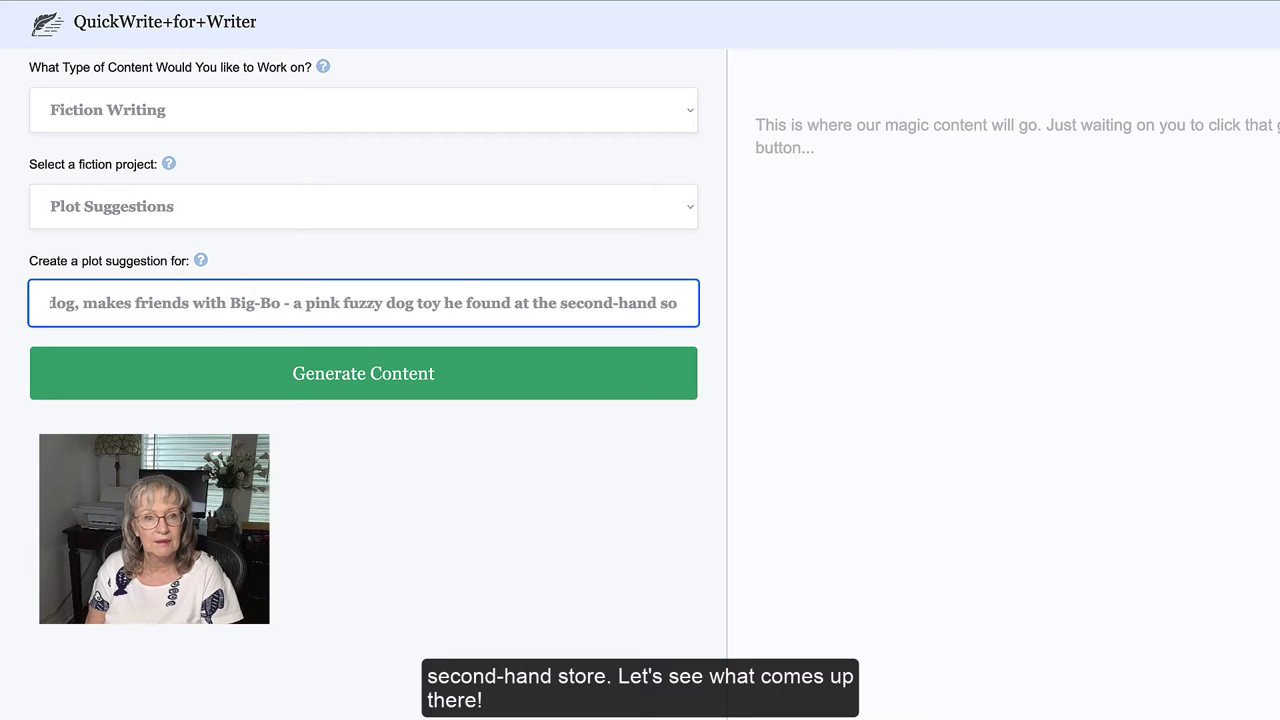
Step: Generate the four-paragraph plot of Winston and Big-Bo bonding and winning dog-show prizes
click(305, 380)
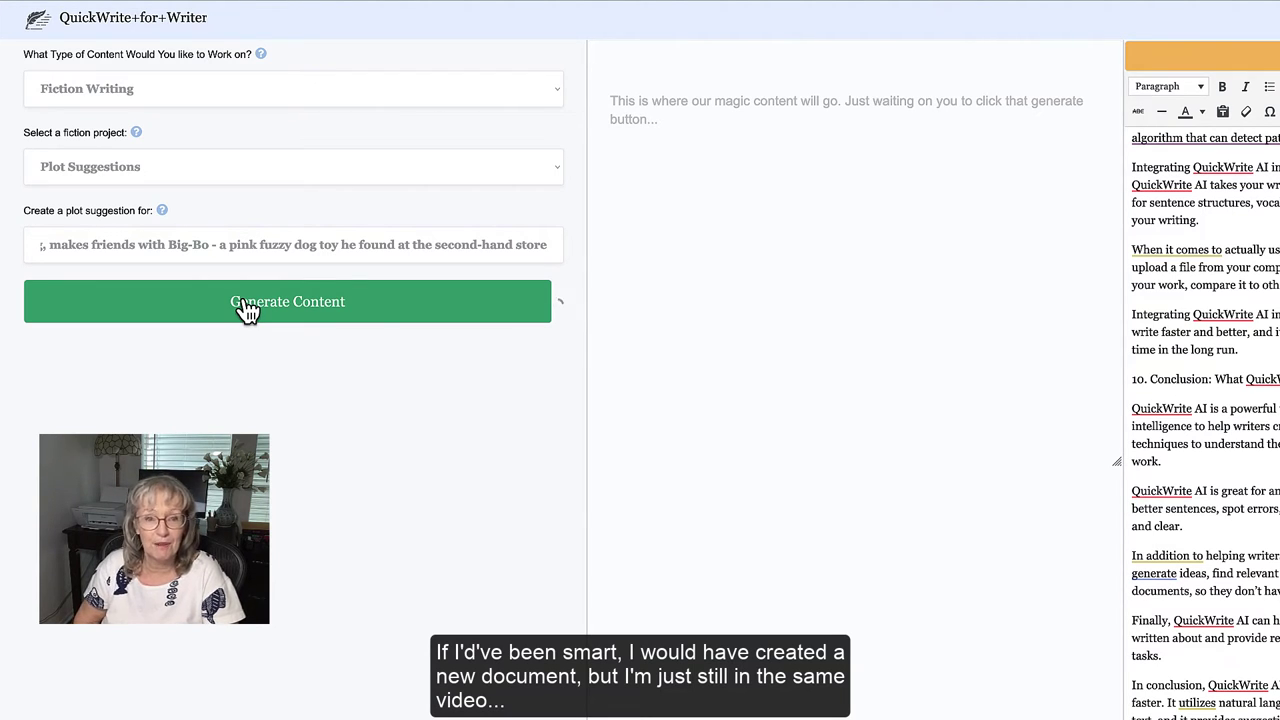
click(247, 310)
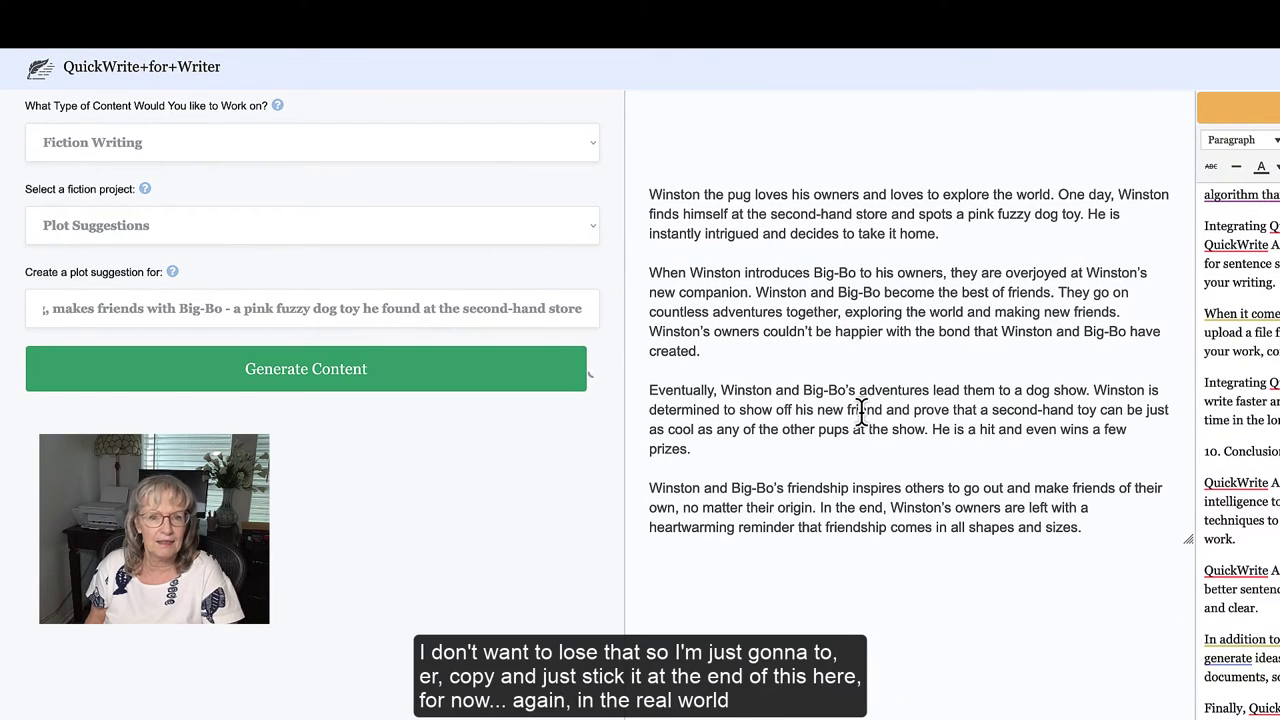
Step: Copy the four Winston story paragraphs and paste them at the end of the blog
click(1080, 527)
drag(1077, 527, 617, 200)
key(ctrl+c)
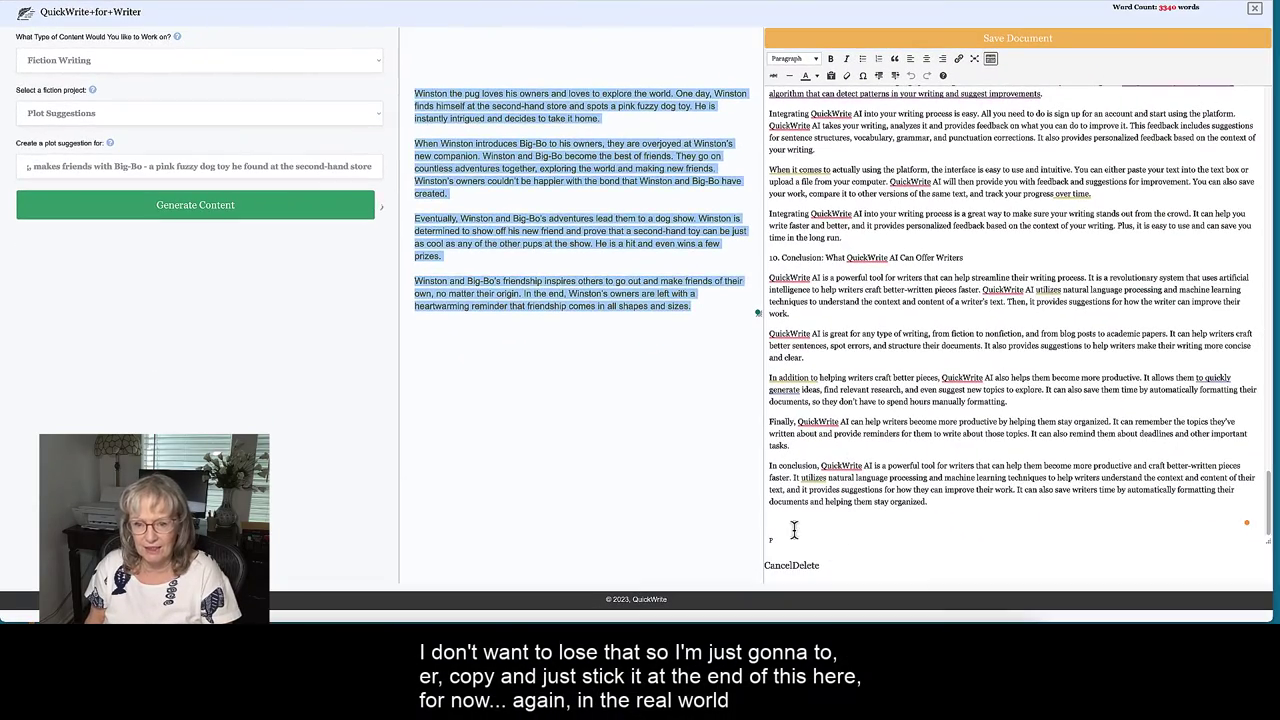
click(1105, 719)
key(ctrl+v)
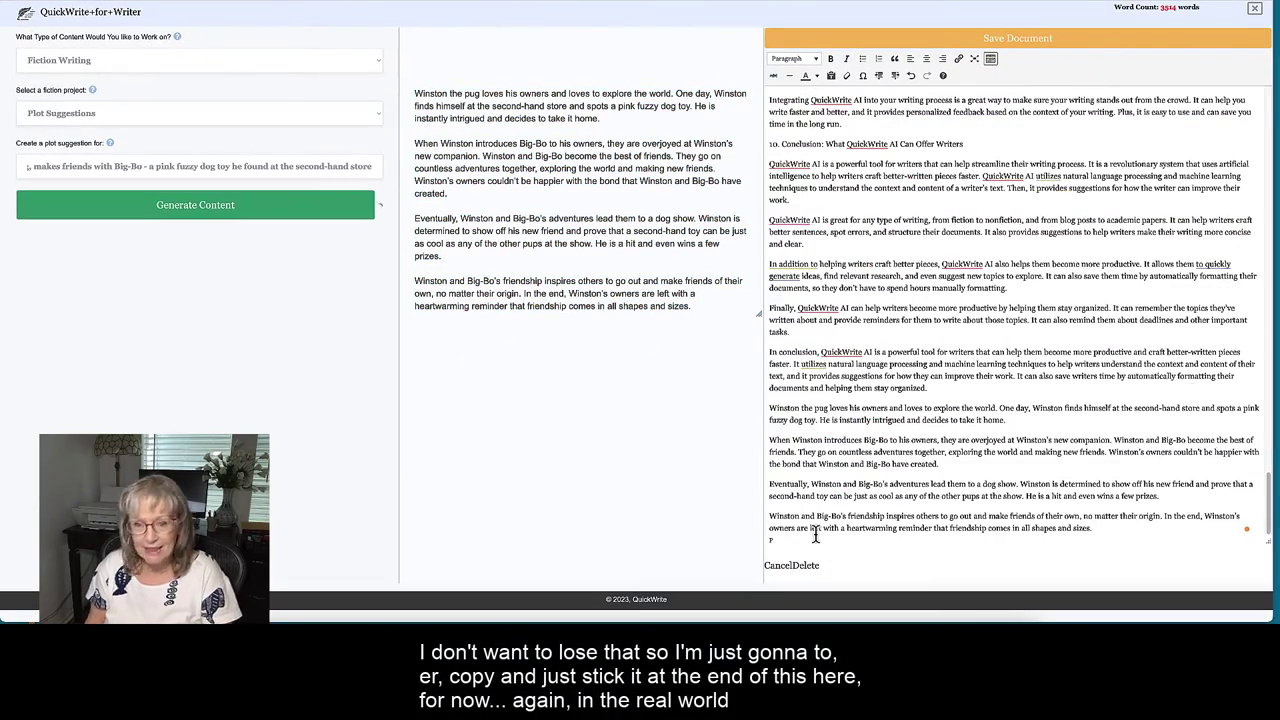
key(Return)
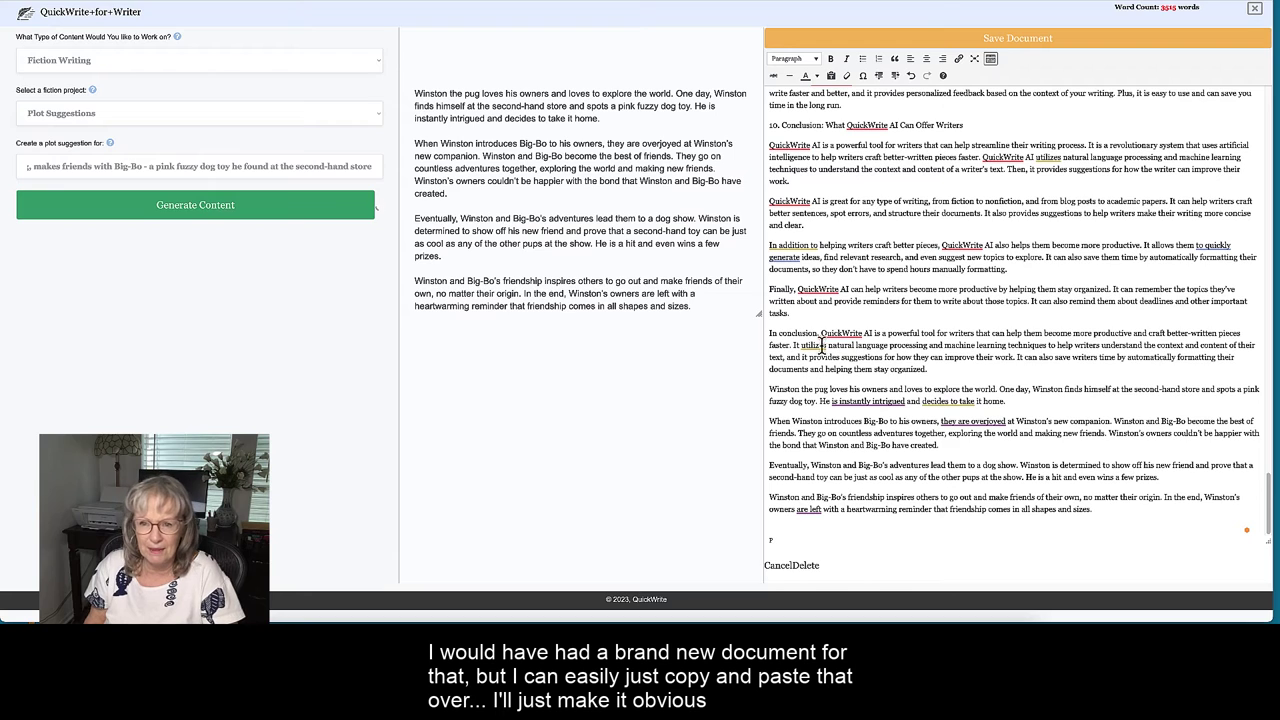
Step: Insert blank lines between the conclusion paragraph and the pasted story
click(952, 369)
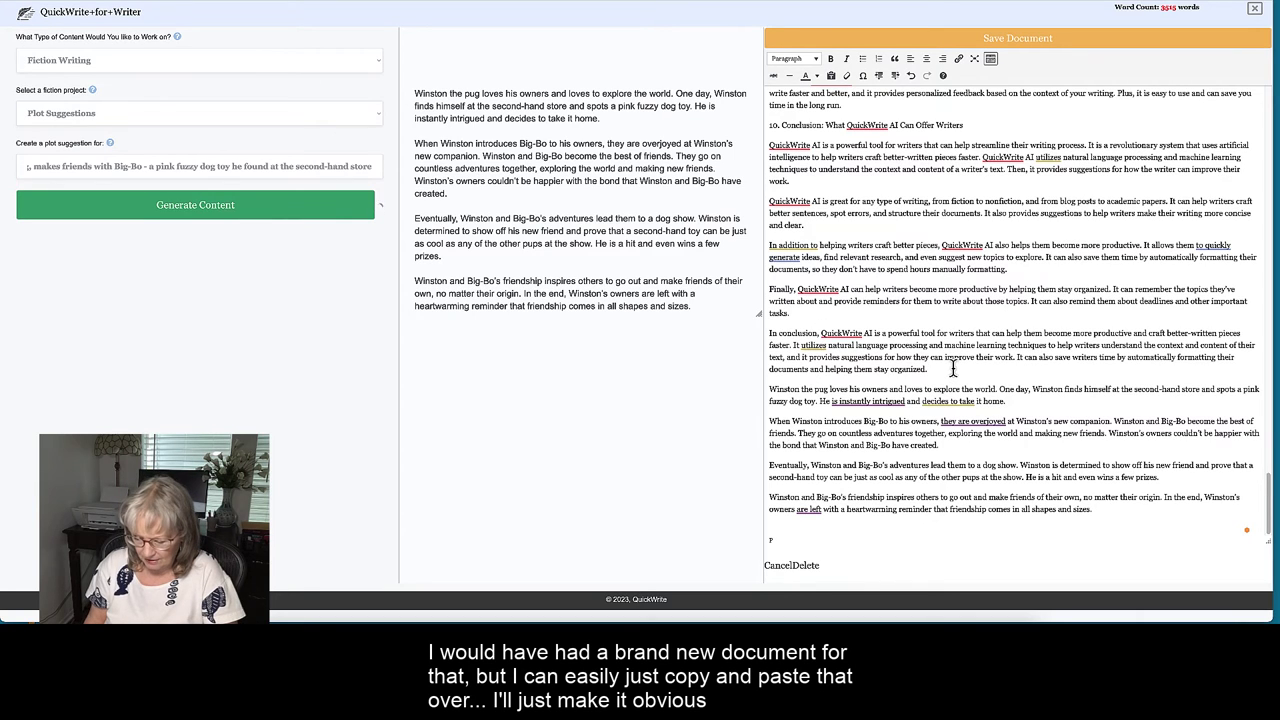
click(953, 369)
key(Return)
key(Return)
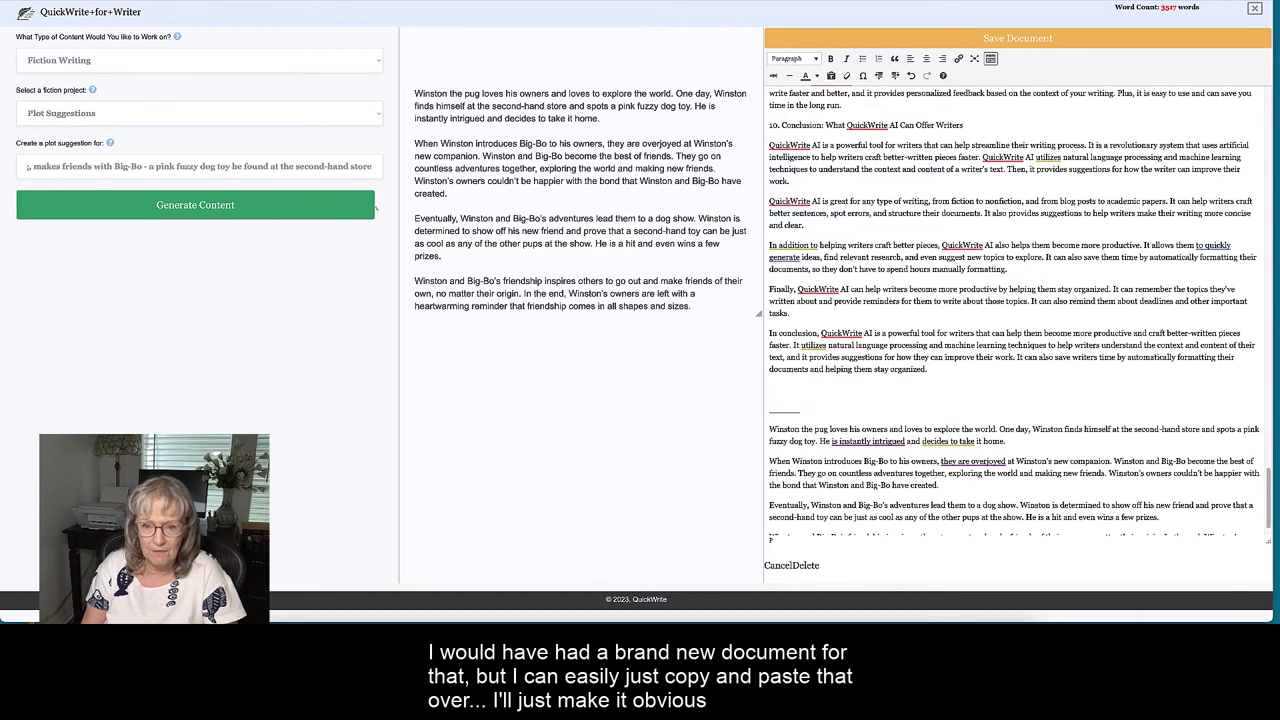
scroll(980, 435, down, 1)
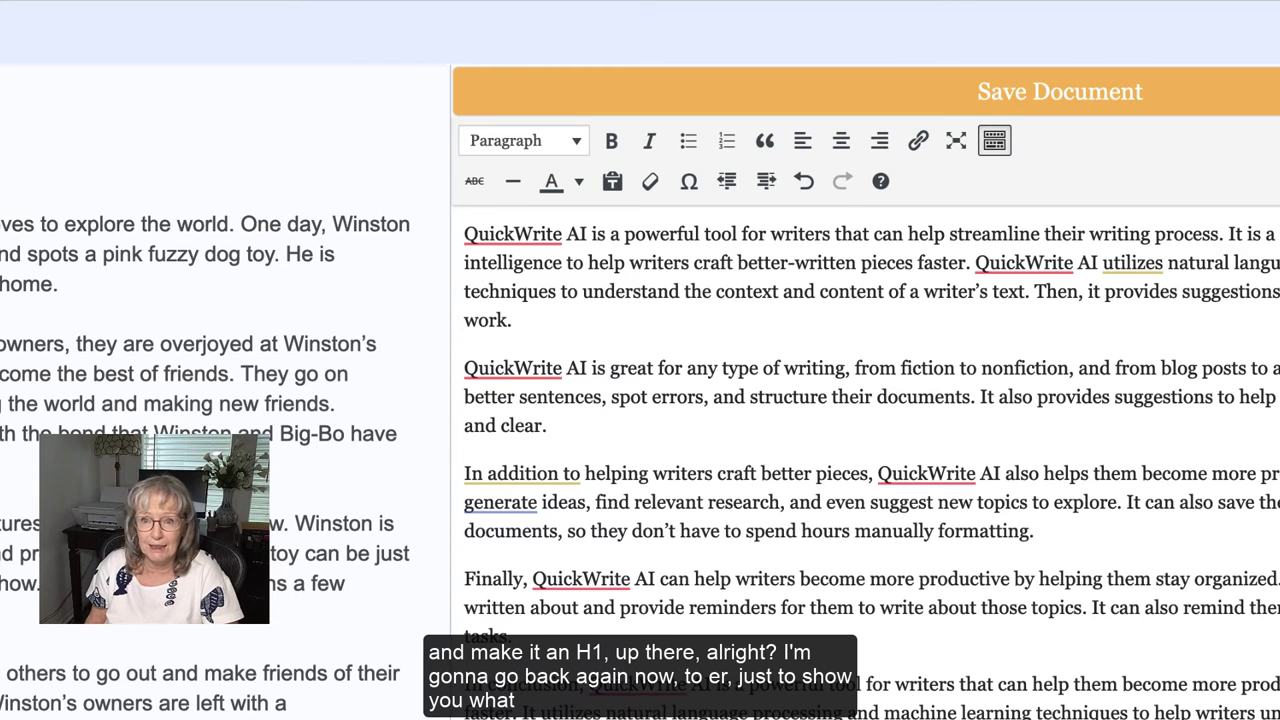
Step: Browse the paragraph-style and fiction project lists unchanged, then pick the free-form content type
click(578, 146)
click(680, 712)
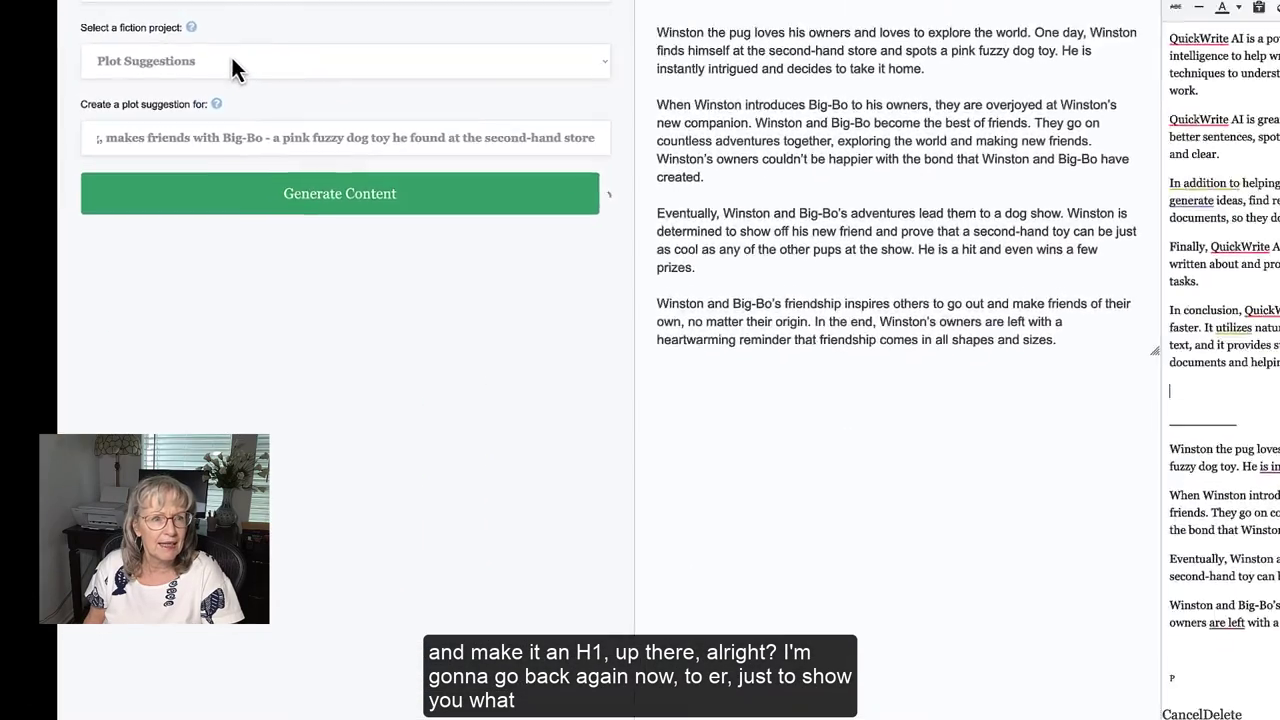
click(234, 149)
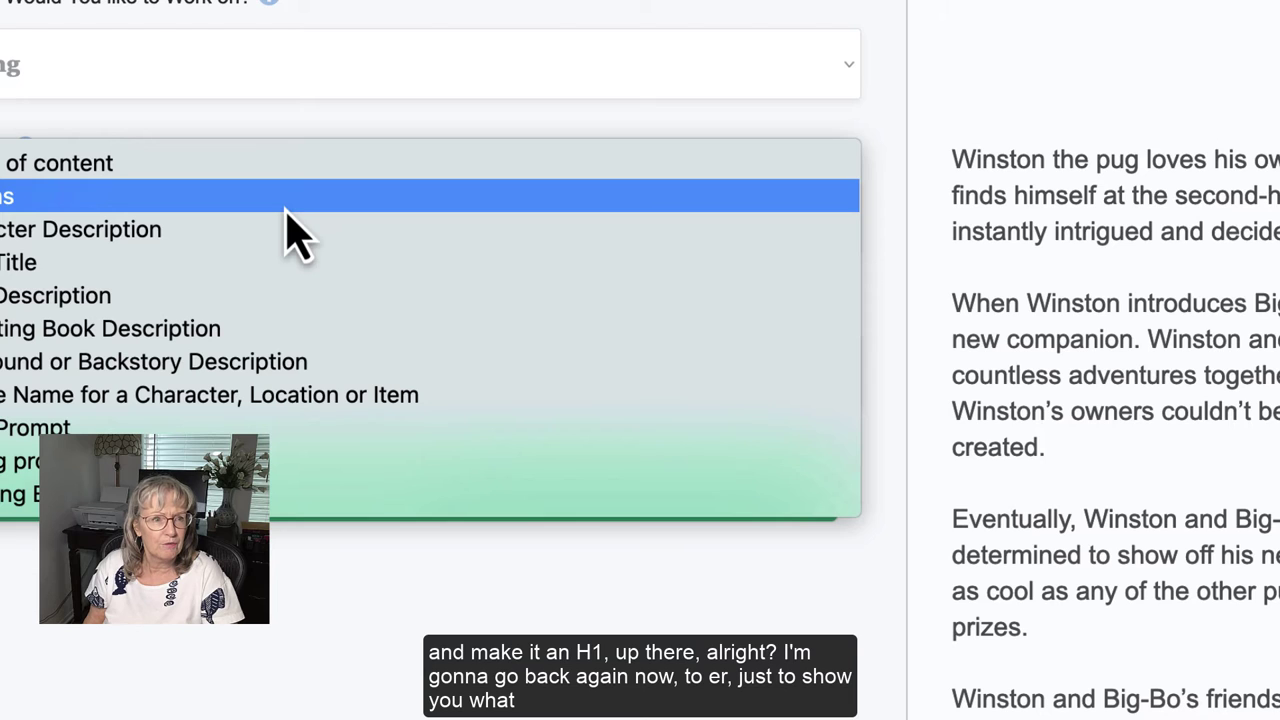
click(222, 82)
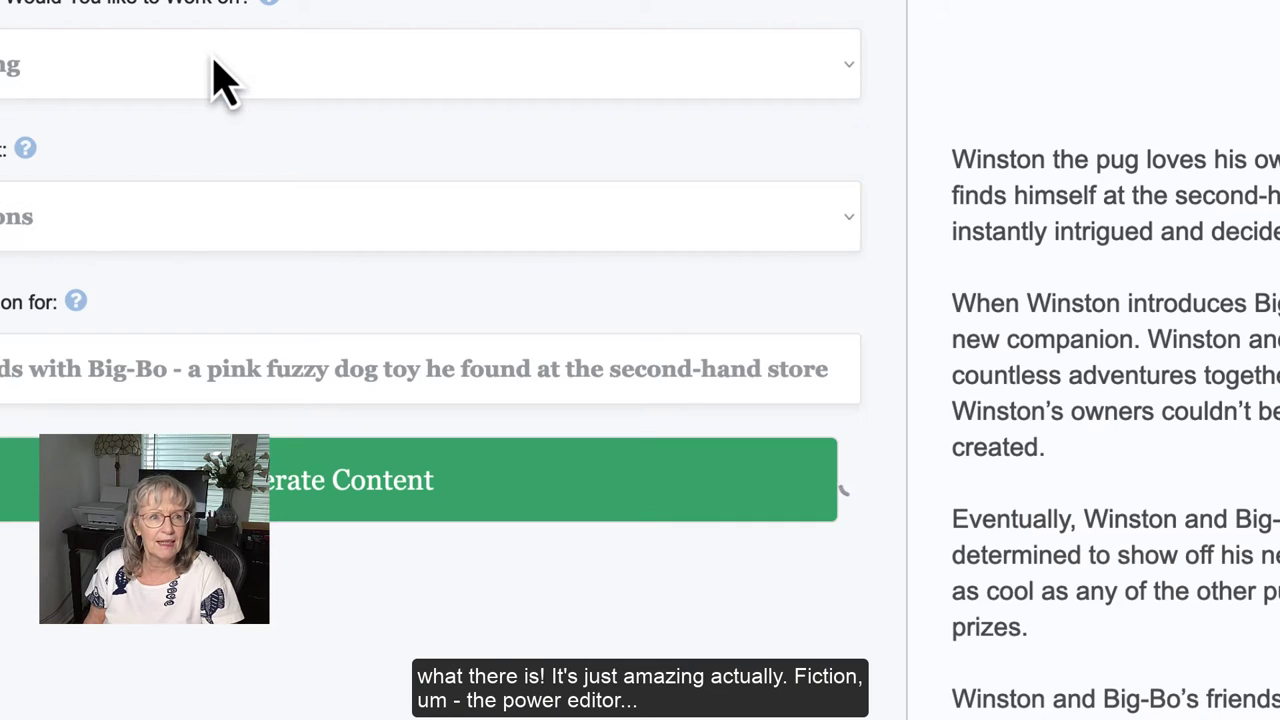
click(205, 80)
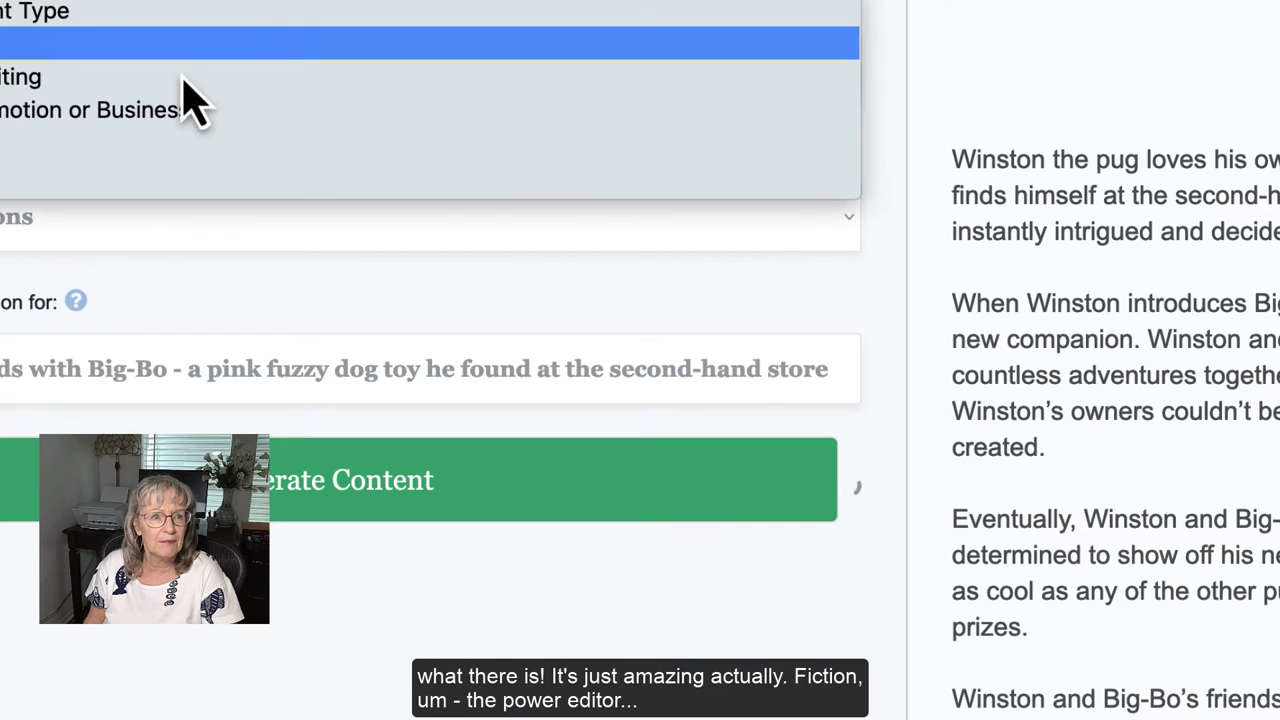
click(132, 180)
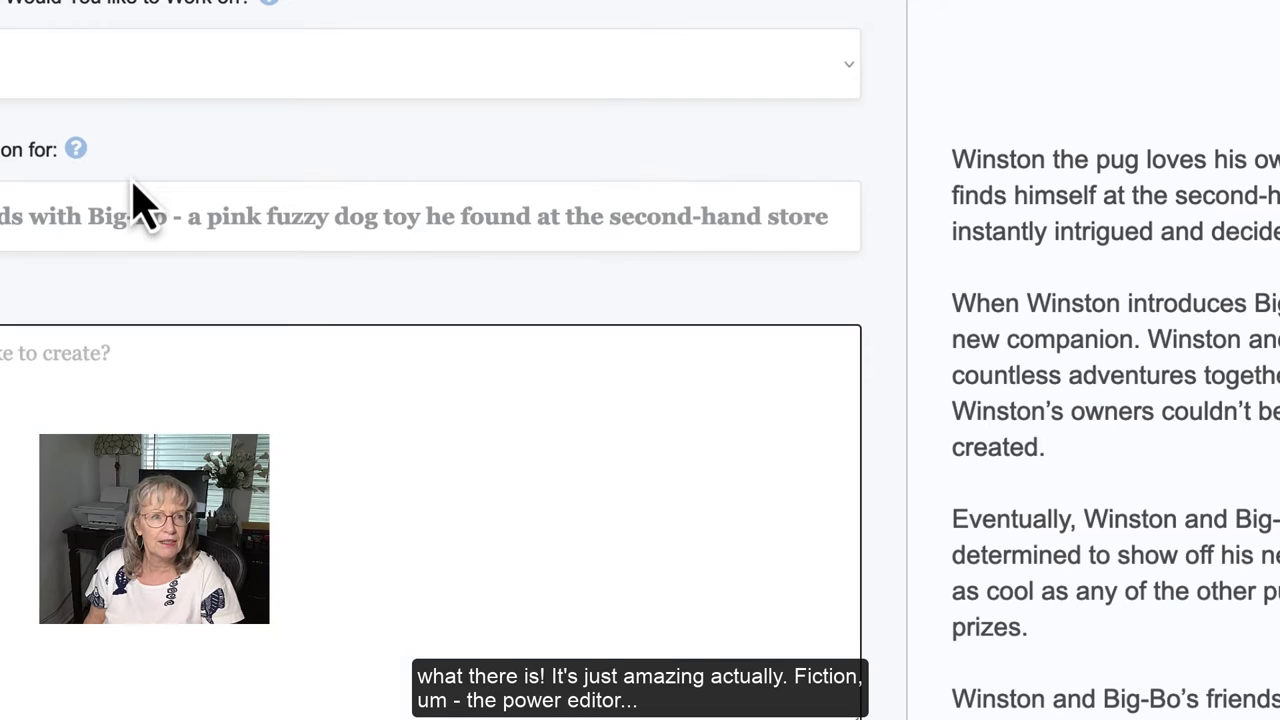
Step: Set the content type to Non-Fiction Writing and the project to Create a Book Title
click(88, 80)
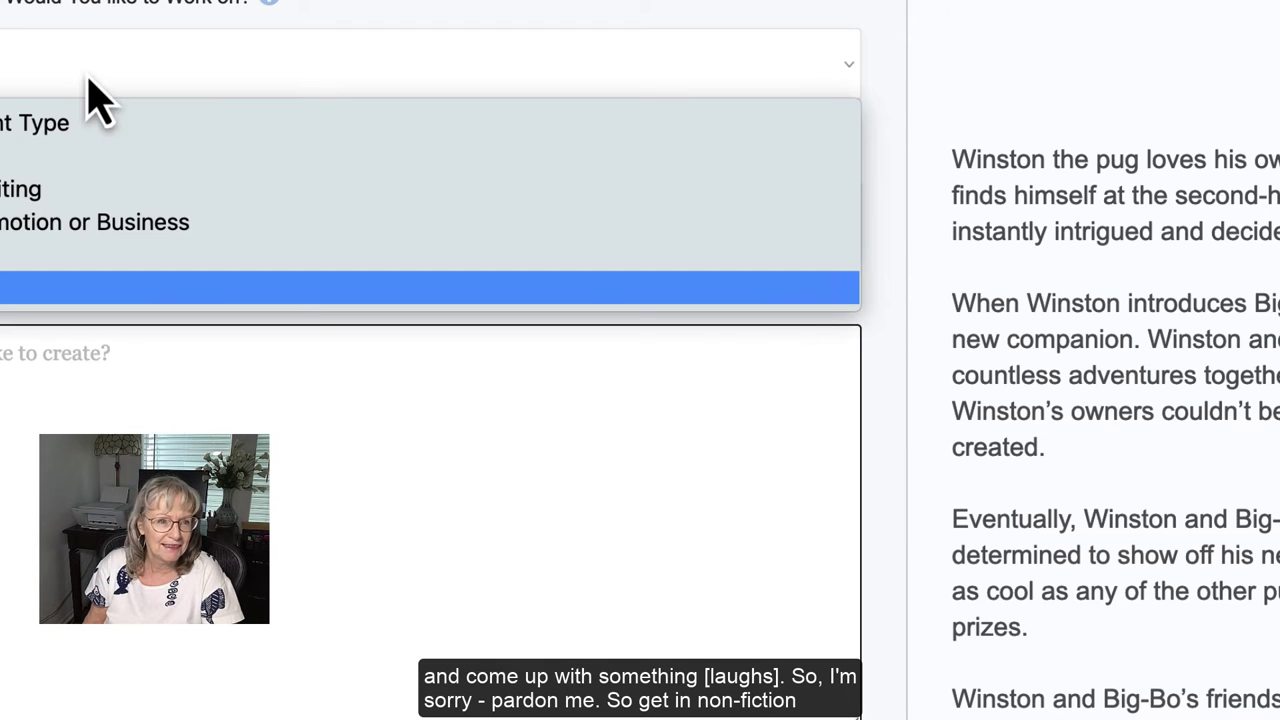
click(16, 192)
click(243, 250)
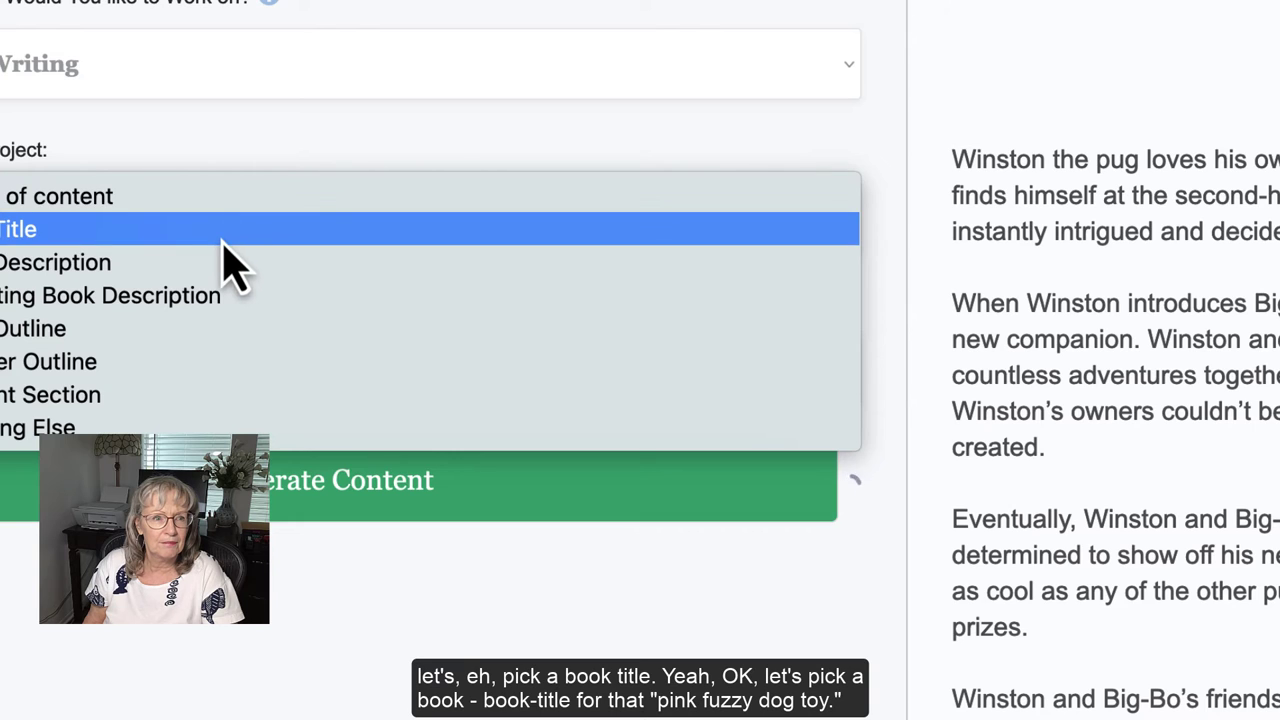
click(220, 238)
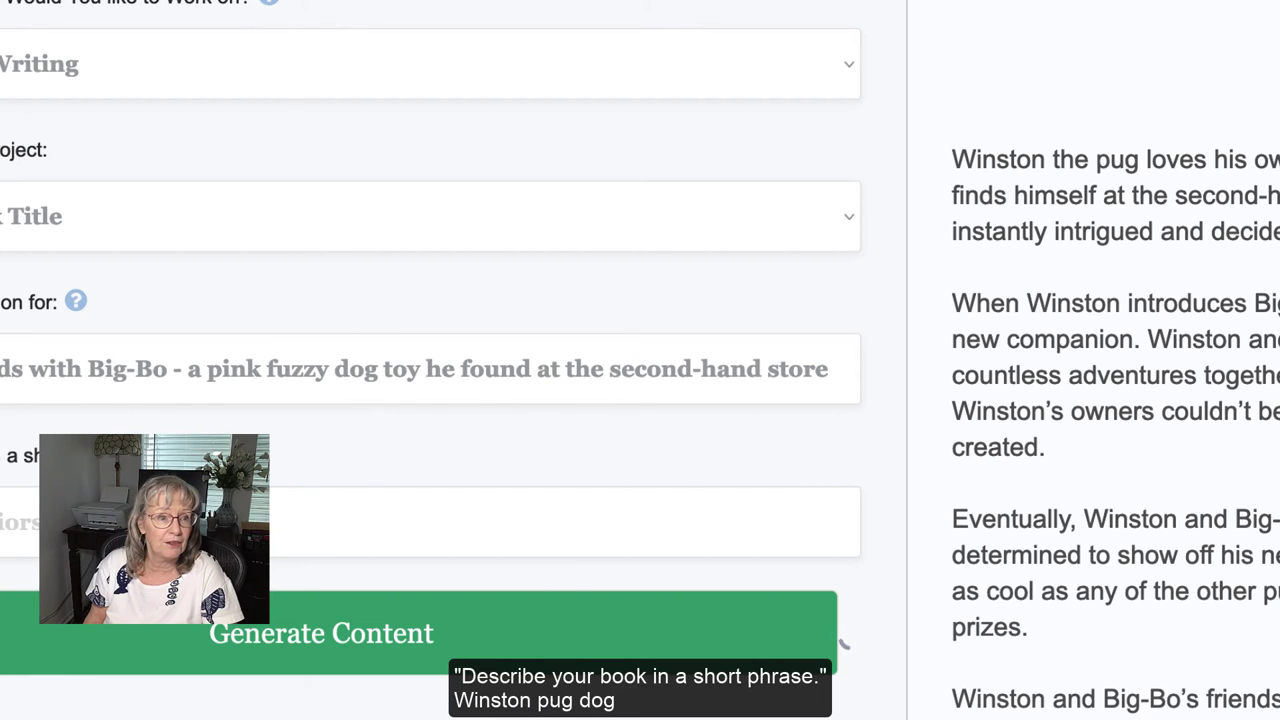
Step: Describe the book as 'Winston pug dog meets Big-Bo and become lifelong best friends'
click(290, 515)
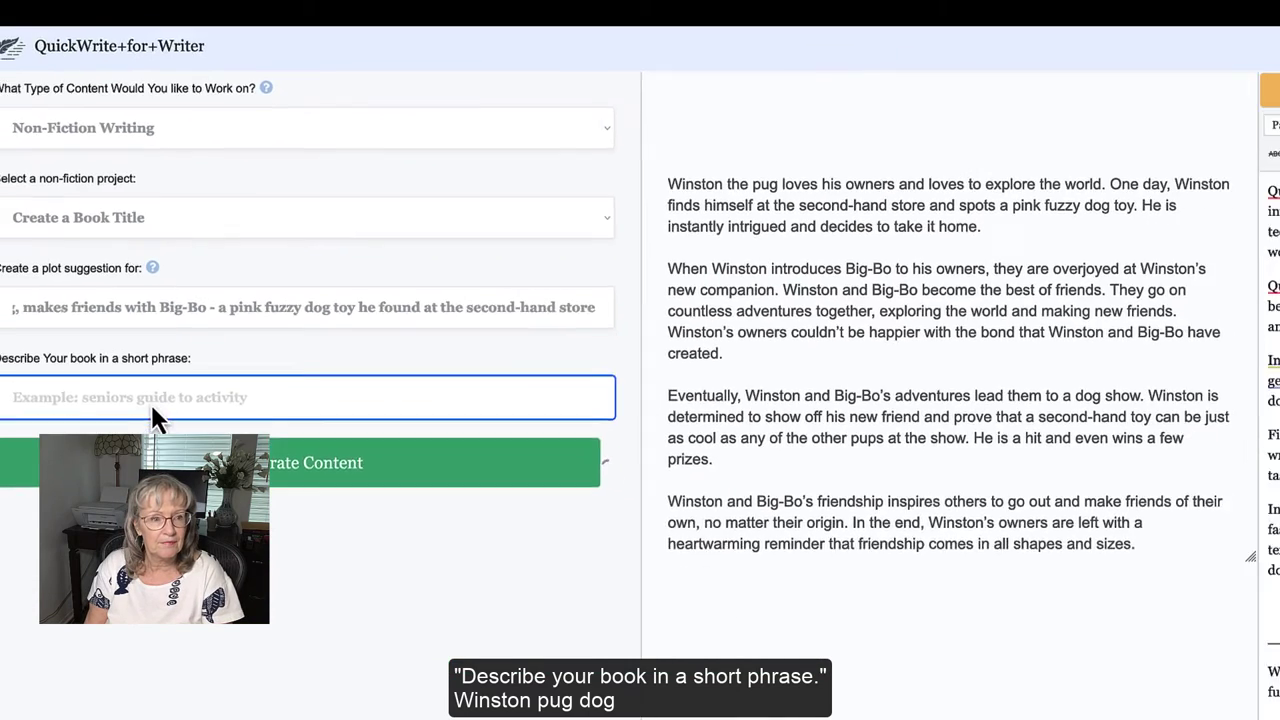
text(Wins)
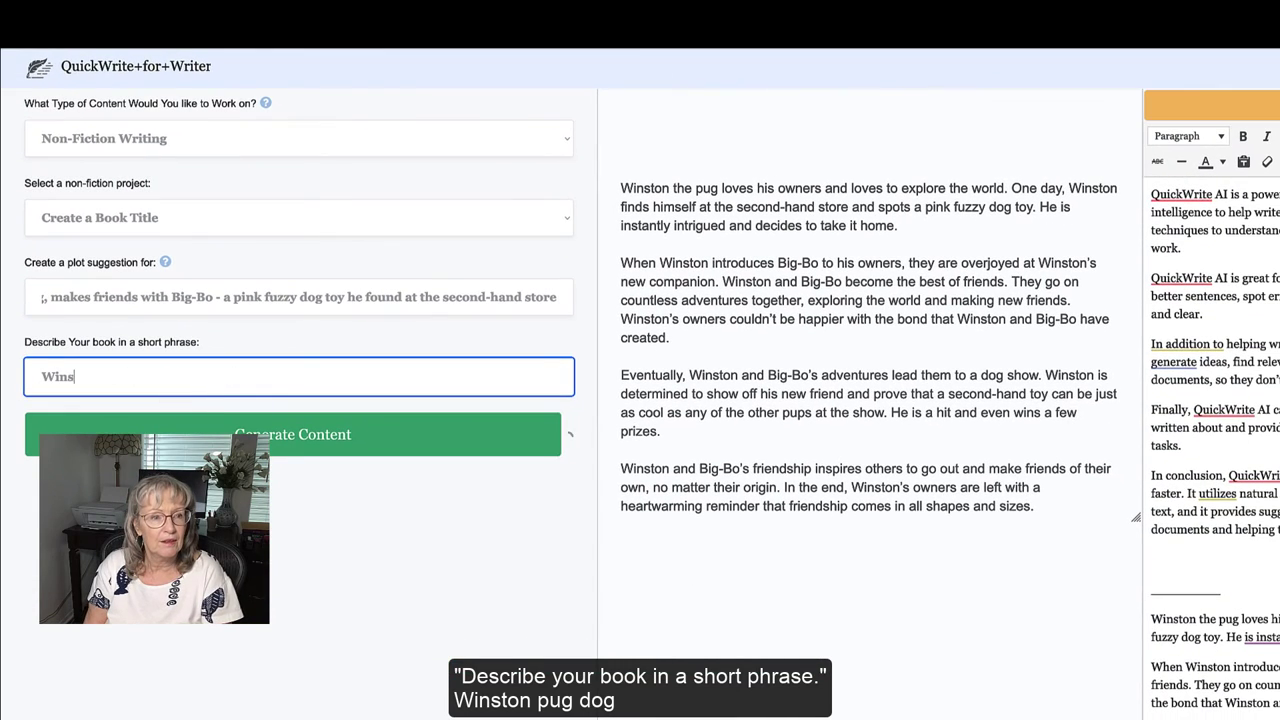
text(ton pug do)
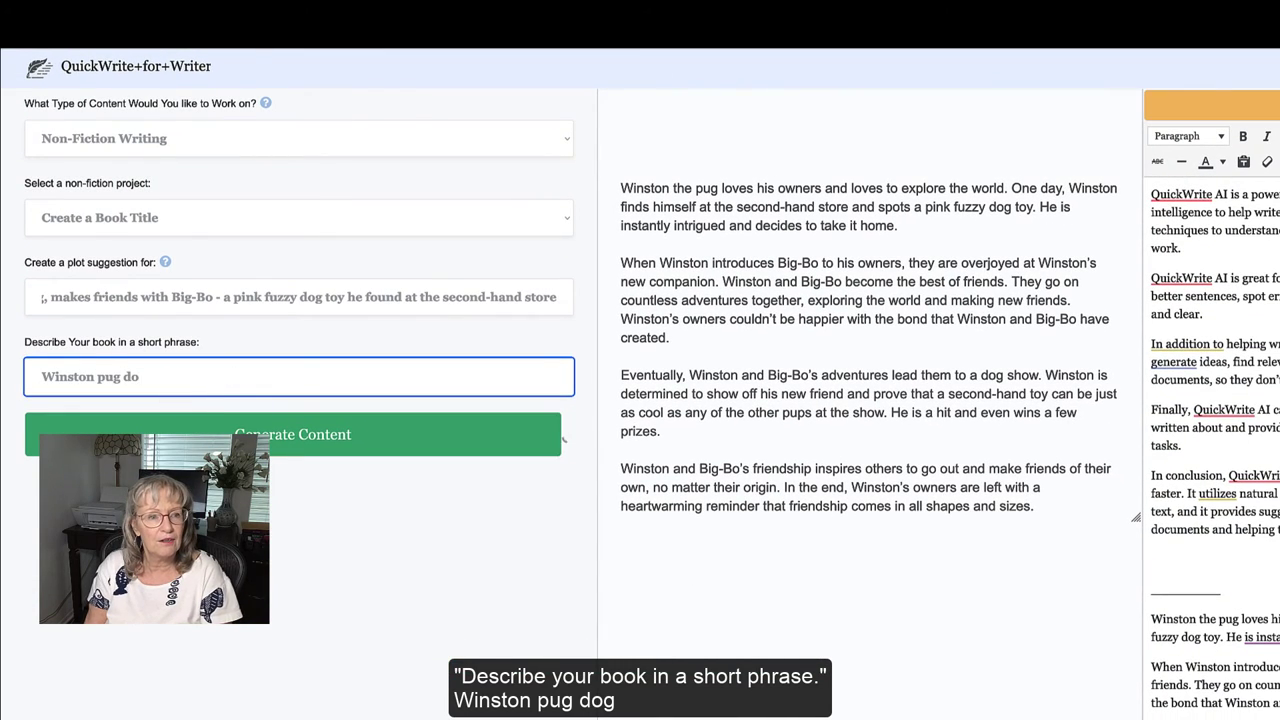
key(BackSpace)
text(og meets Bi)
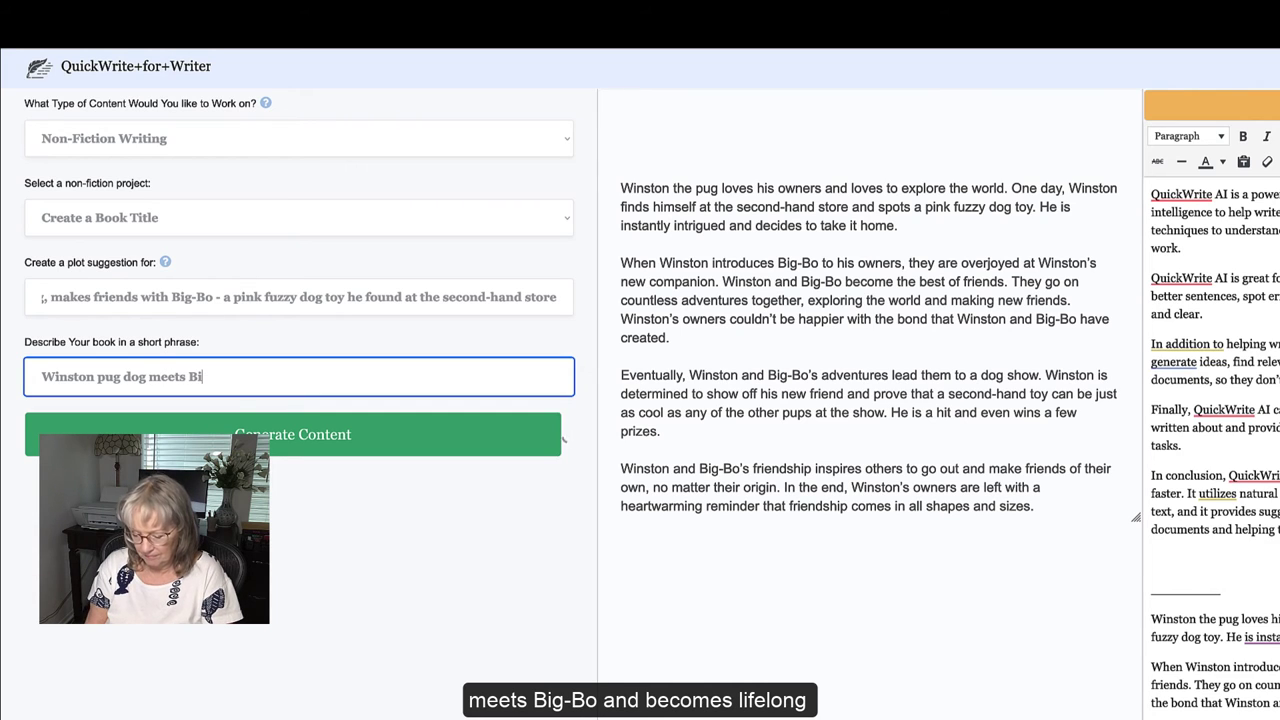
text(g-Bo and become lifelong)
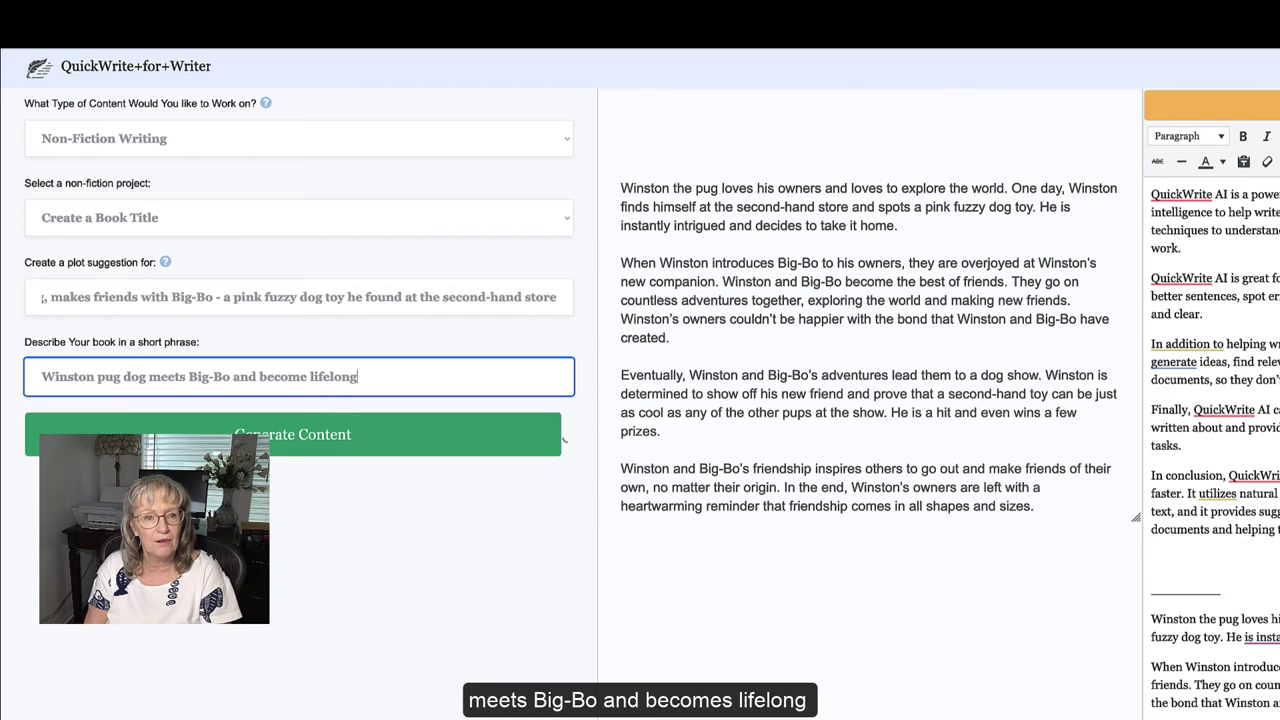
text( best friends)
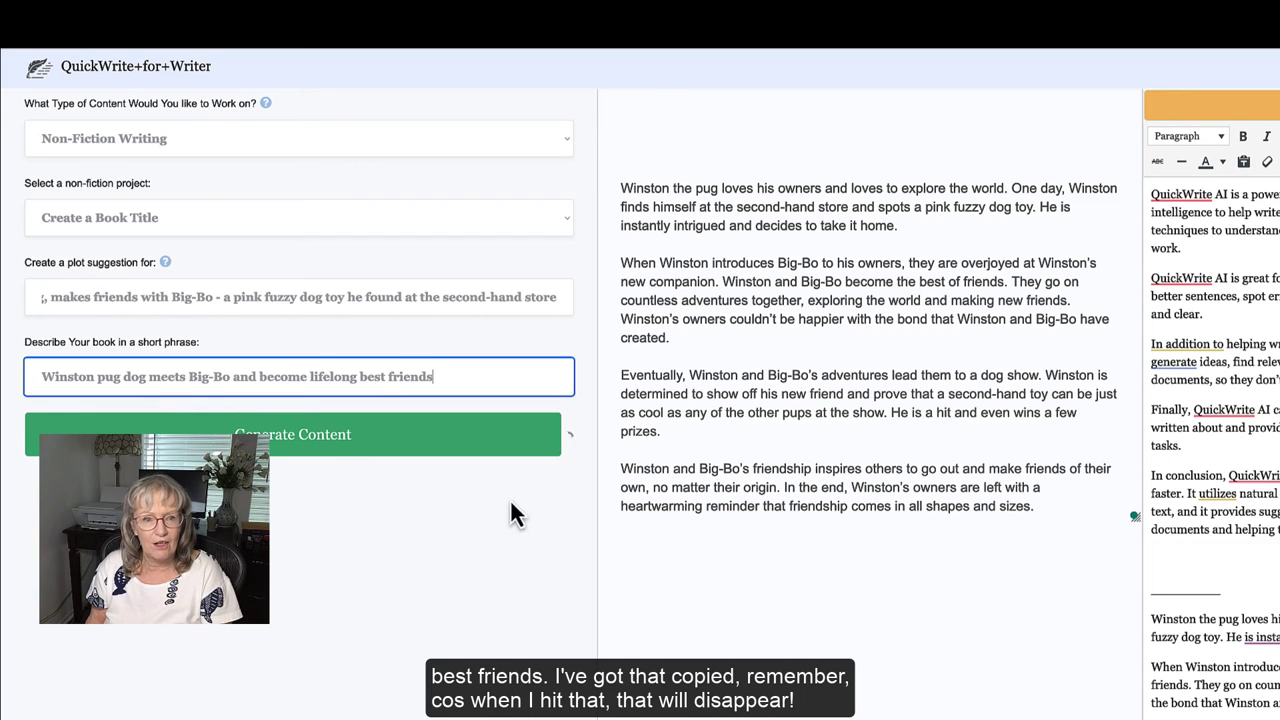
Step: Generate book title suggestions and select all ten generated titles
click(386, 447)
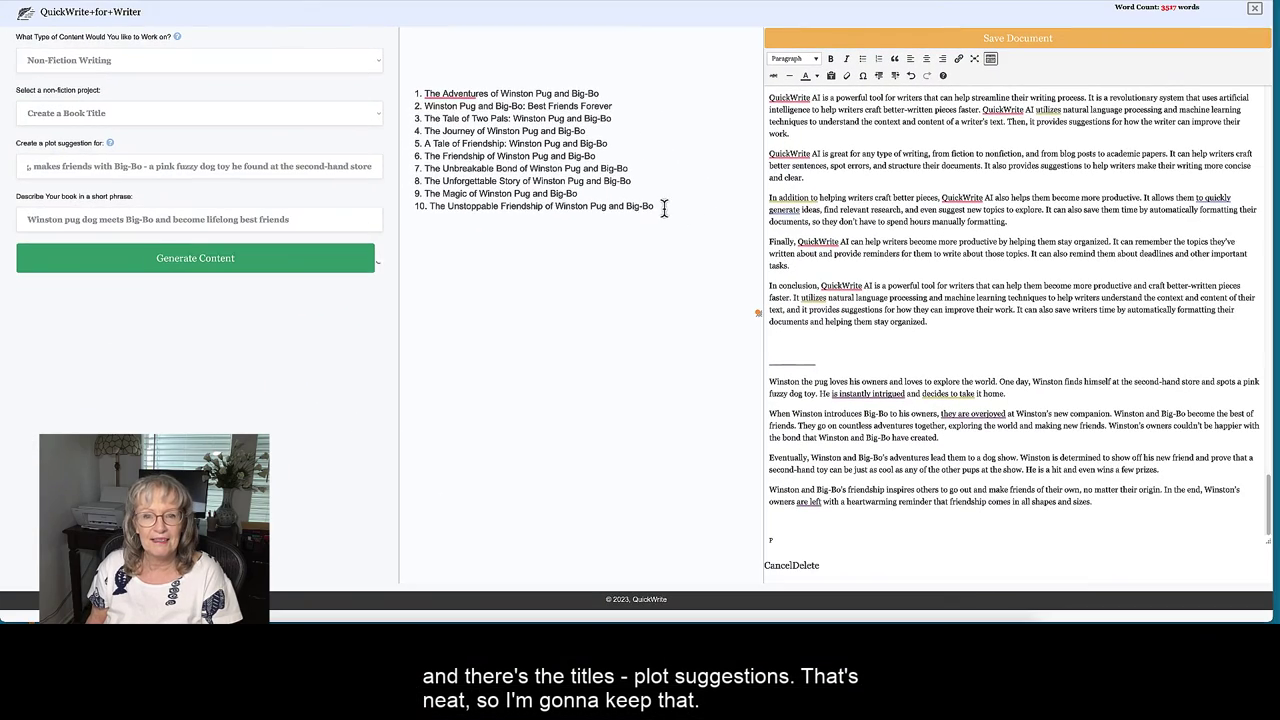
drag(1036, 498, 634, 203)
drag(504, 97, 412, 72)
key(ctrl+c)
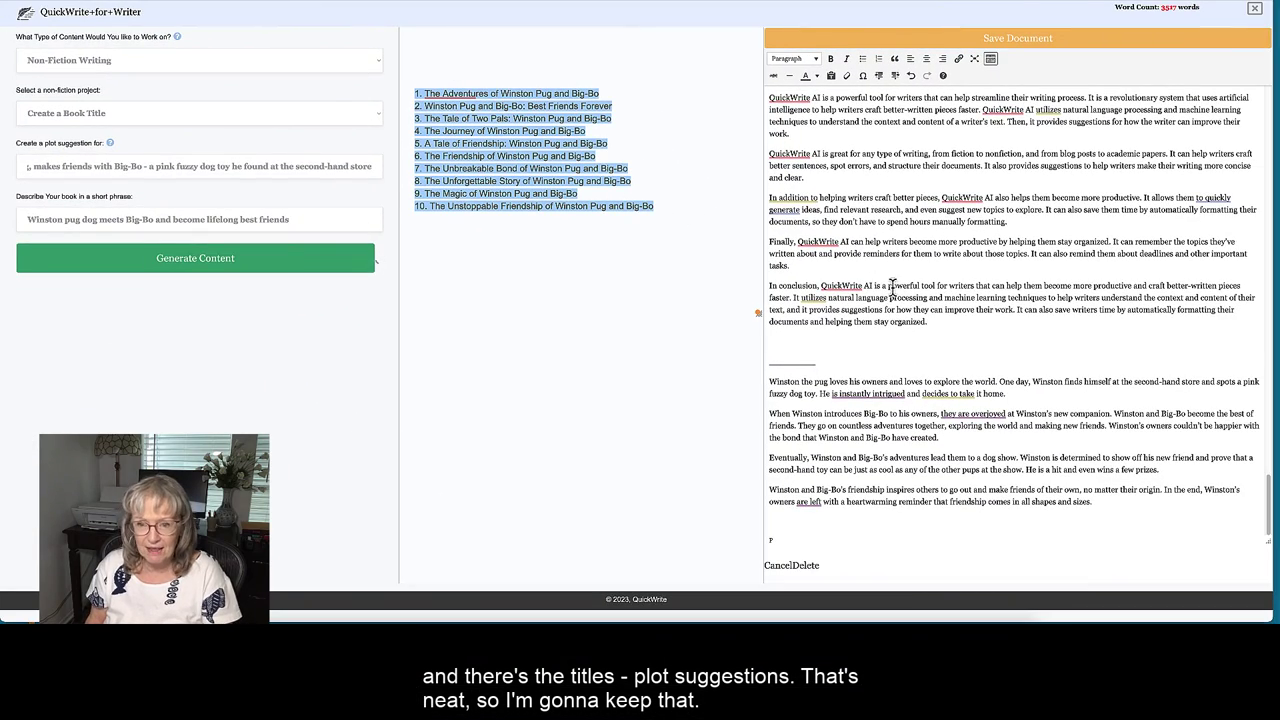
Step: Paste the ten titles below the story at the end of the blog
click(783, 521)
key(ctrl+v)
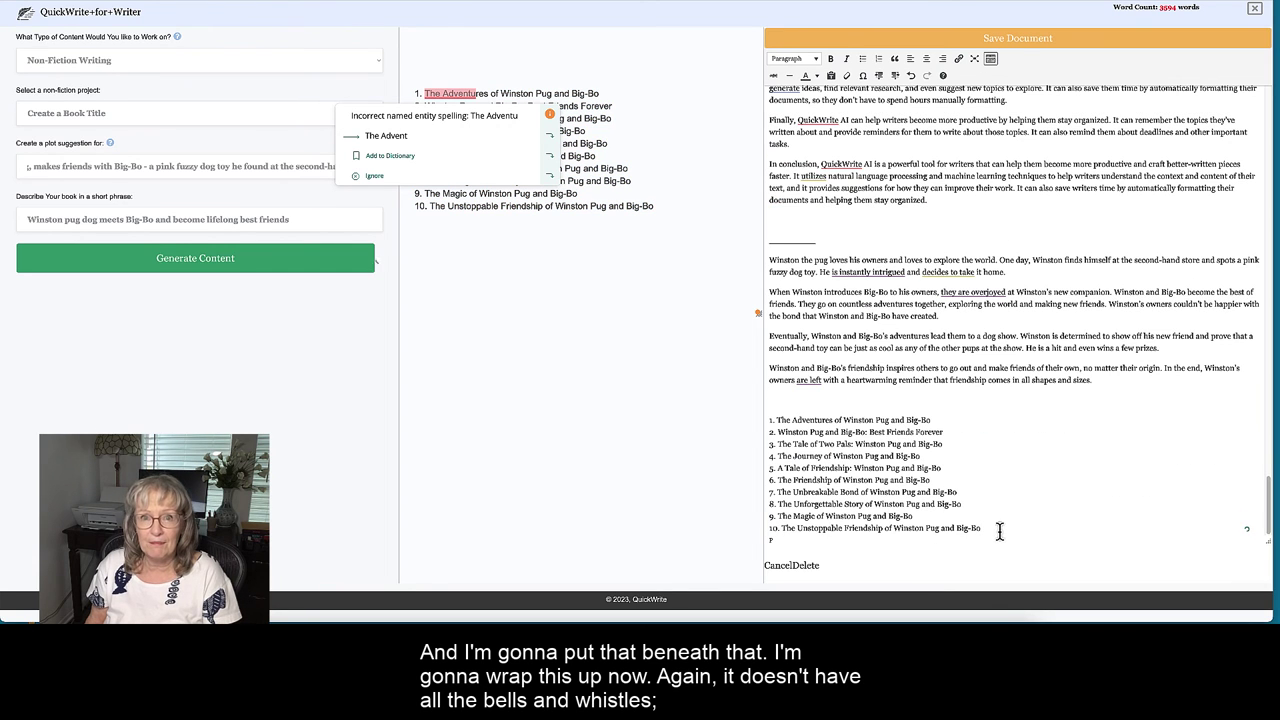
key(Return)
key(Return)
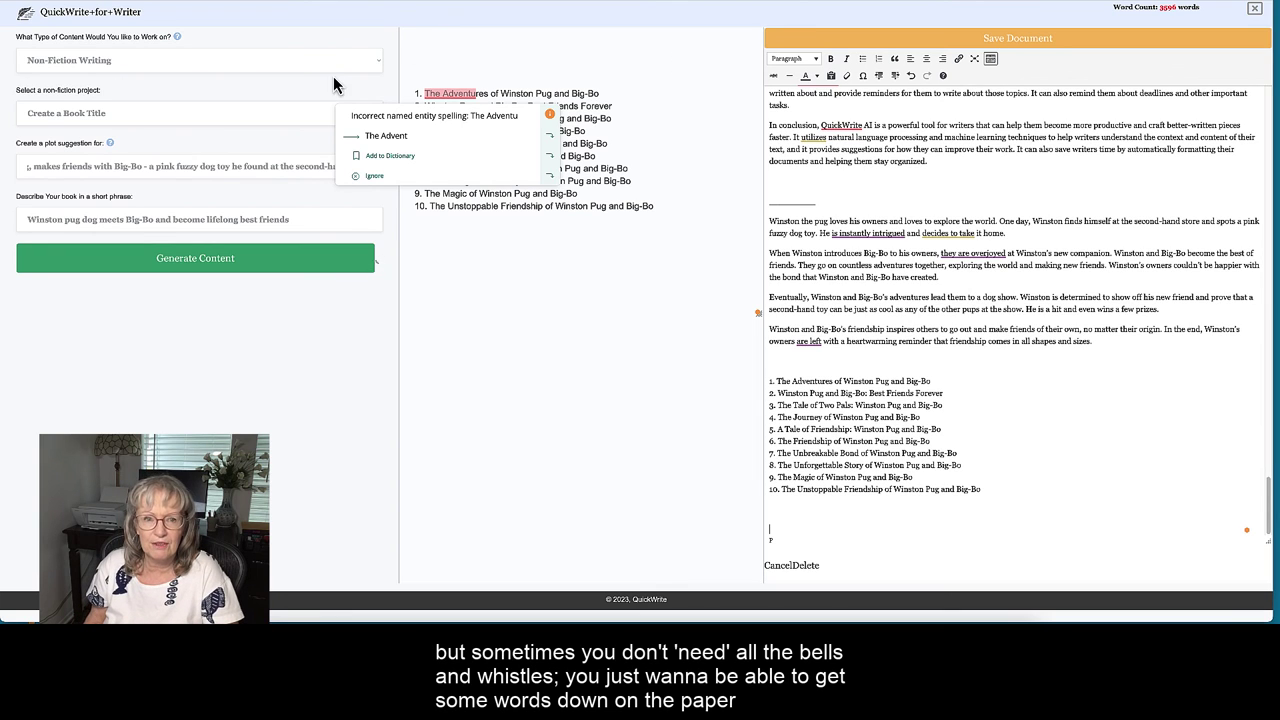
click(372, 176)
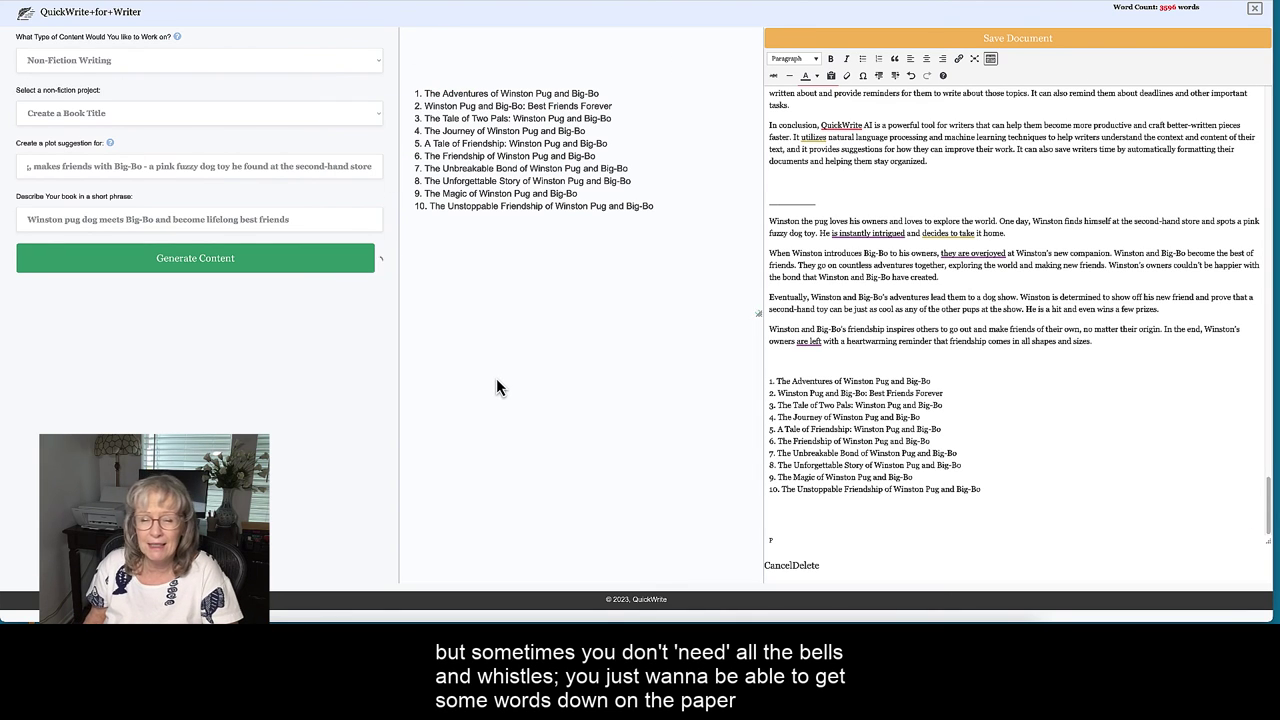